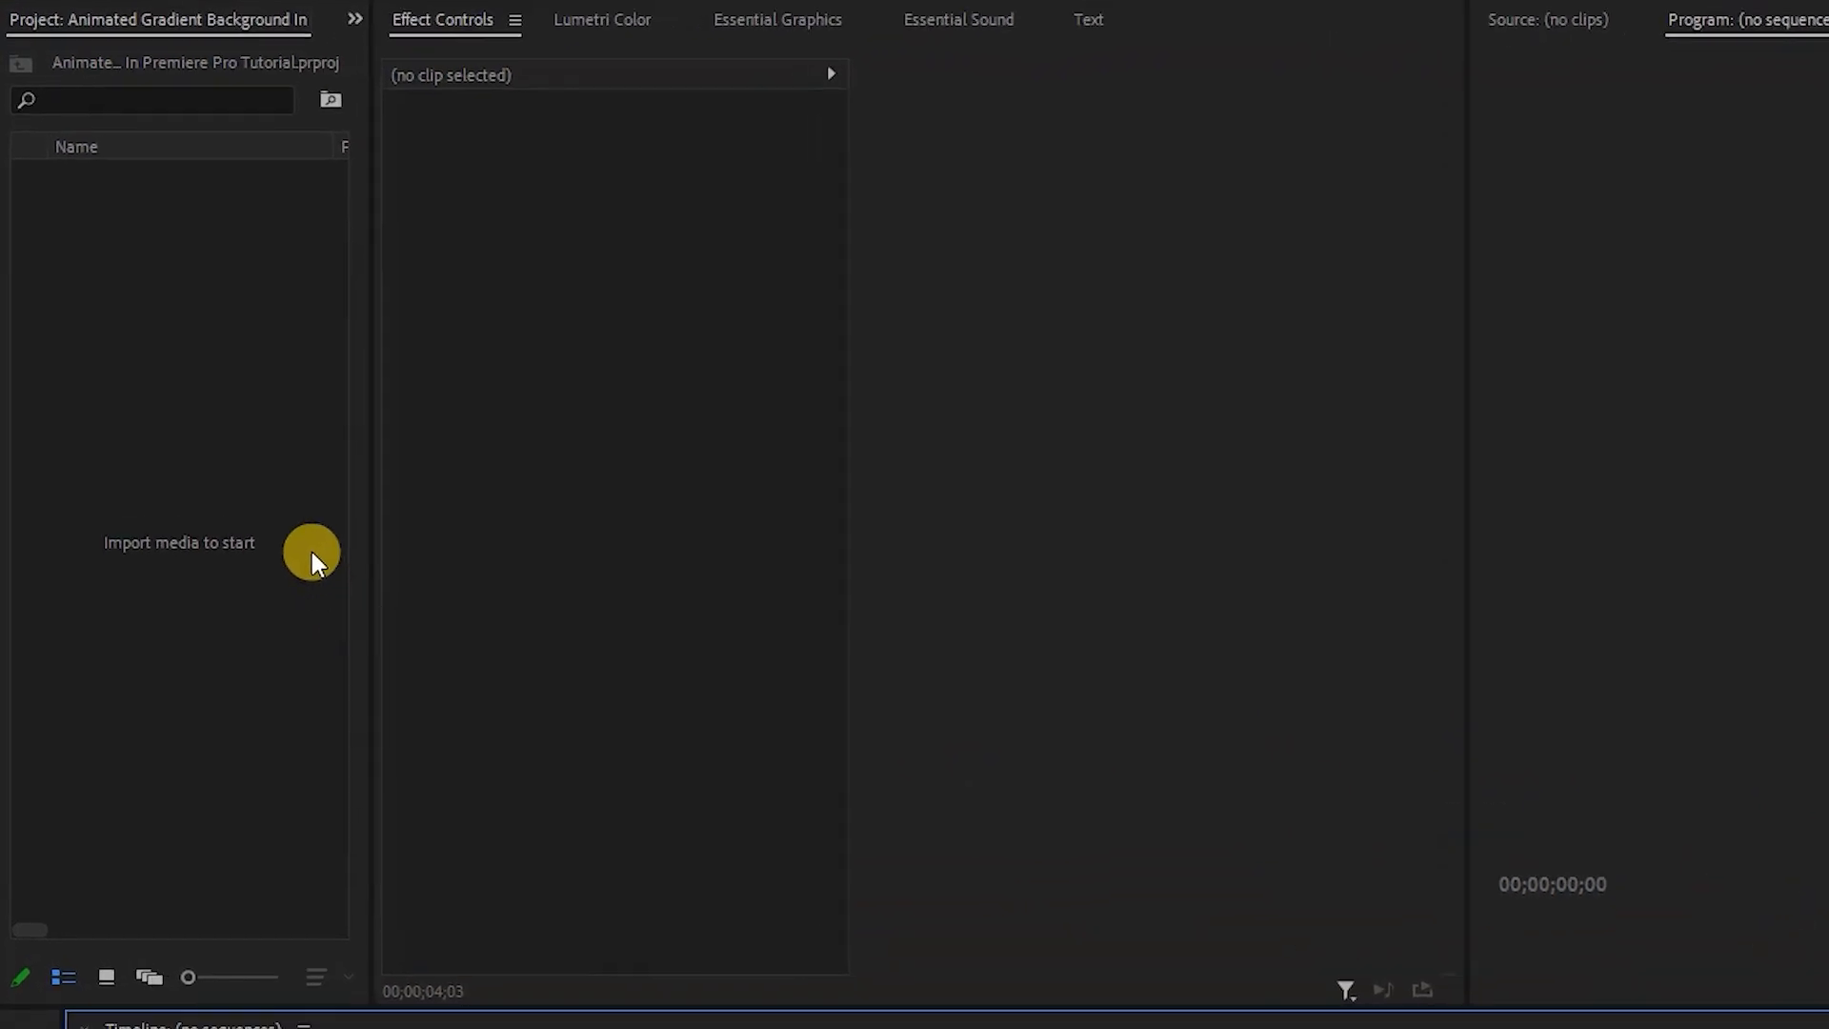
# Create a new Black Video item in the project at 1920 x 1080, 29.97 fps Drop-Frame, with square pixels
pyautogui.rightClick(293, 533)
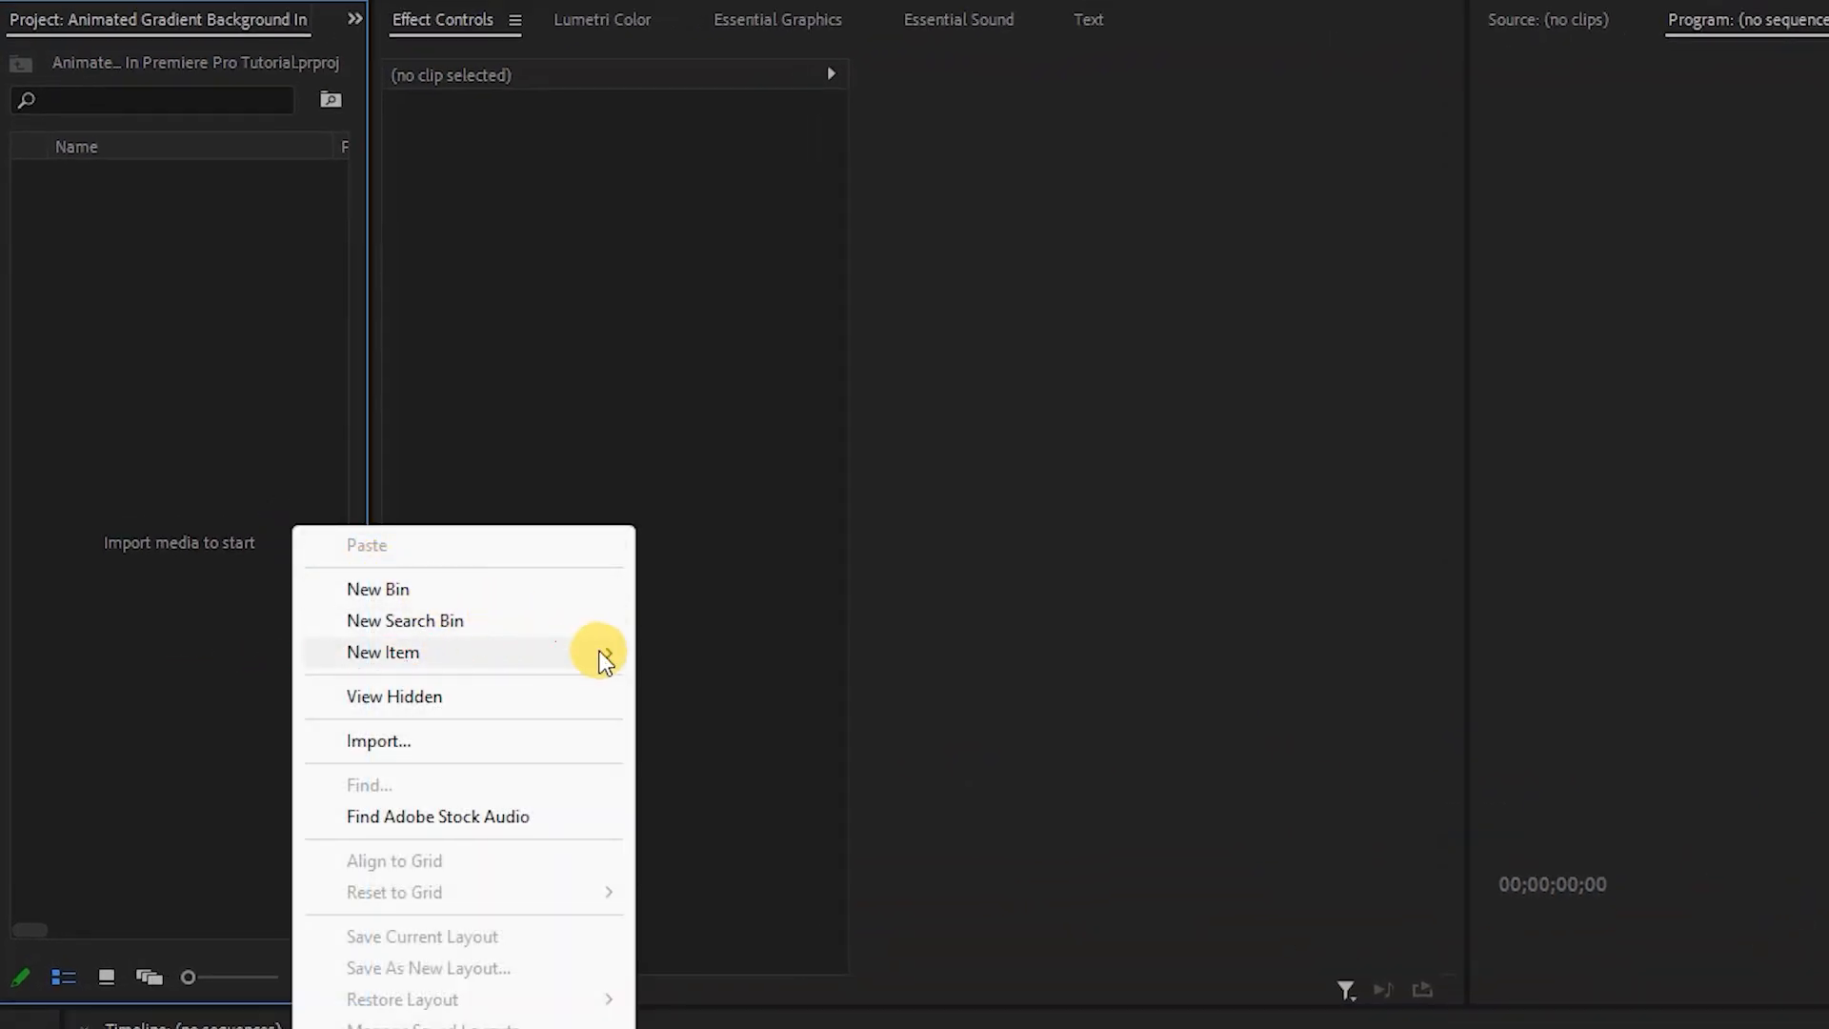
pyautogui.moveTo(602, 657)
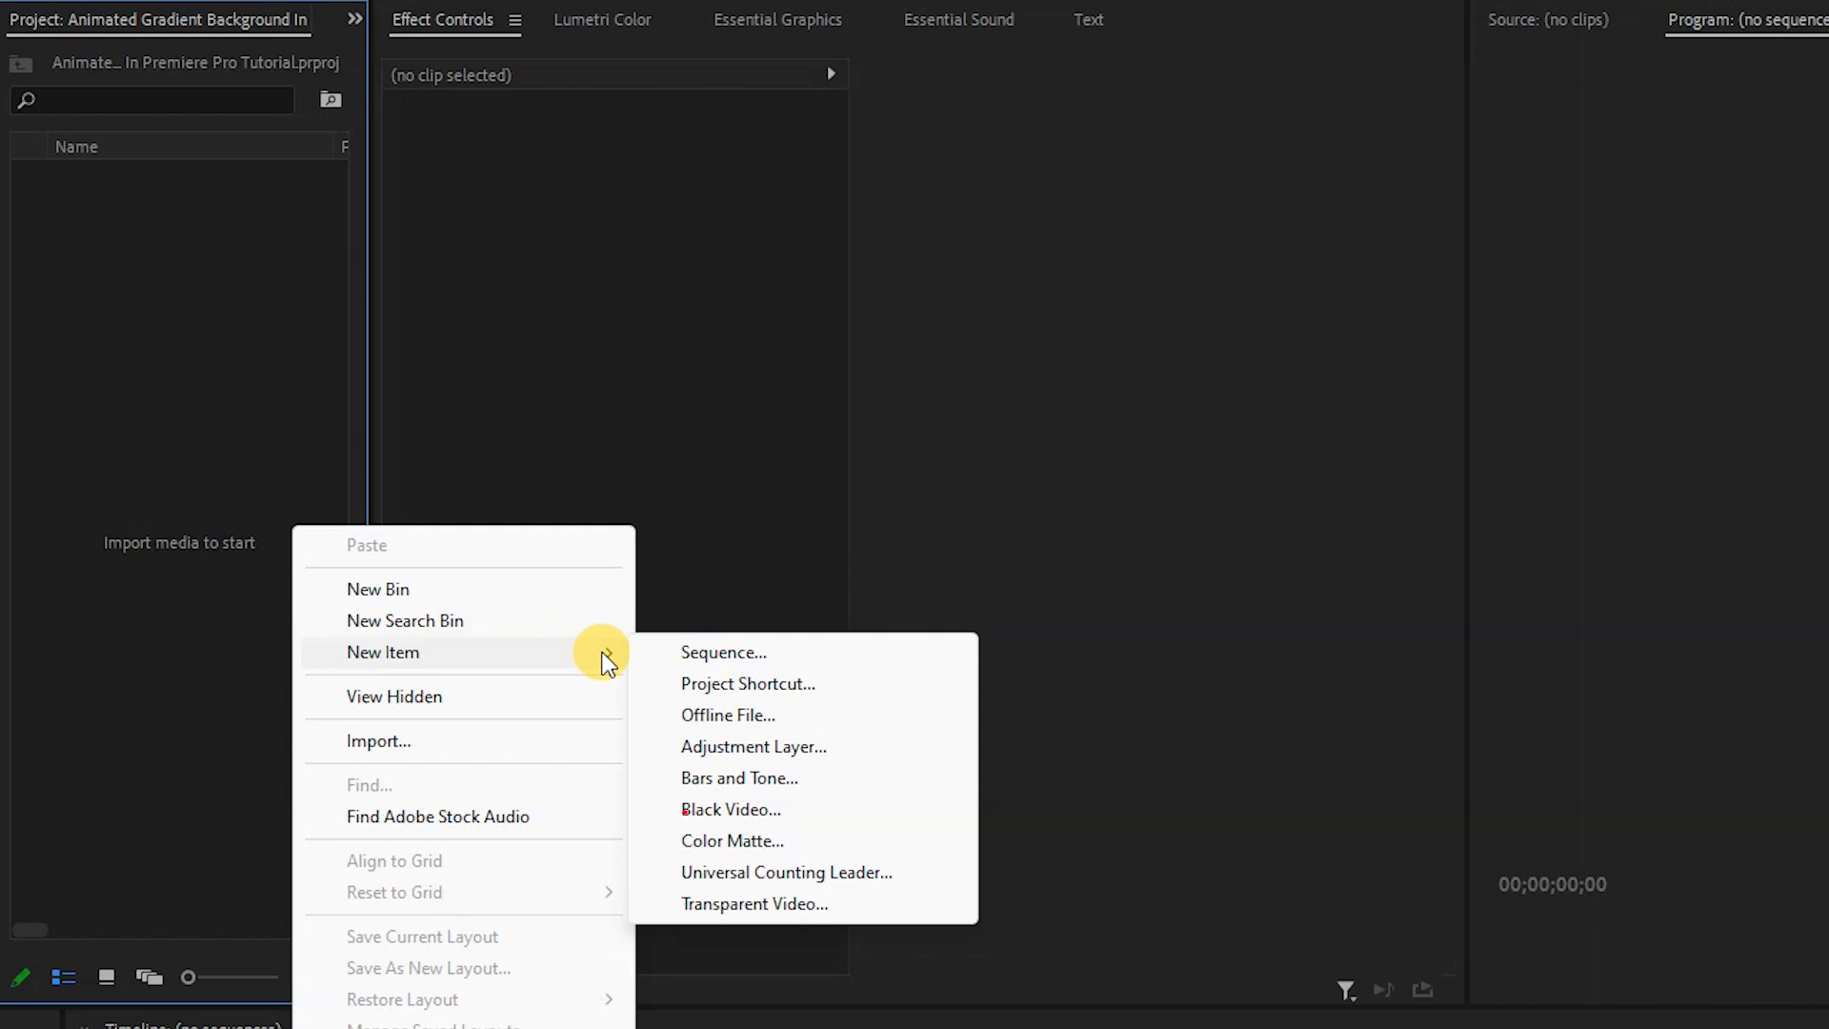
pyautogui.click(747, 809)
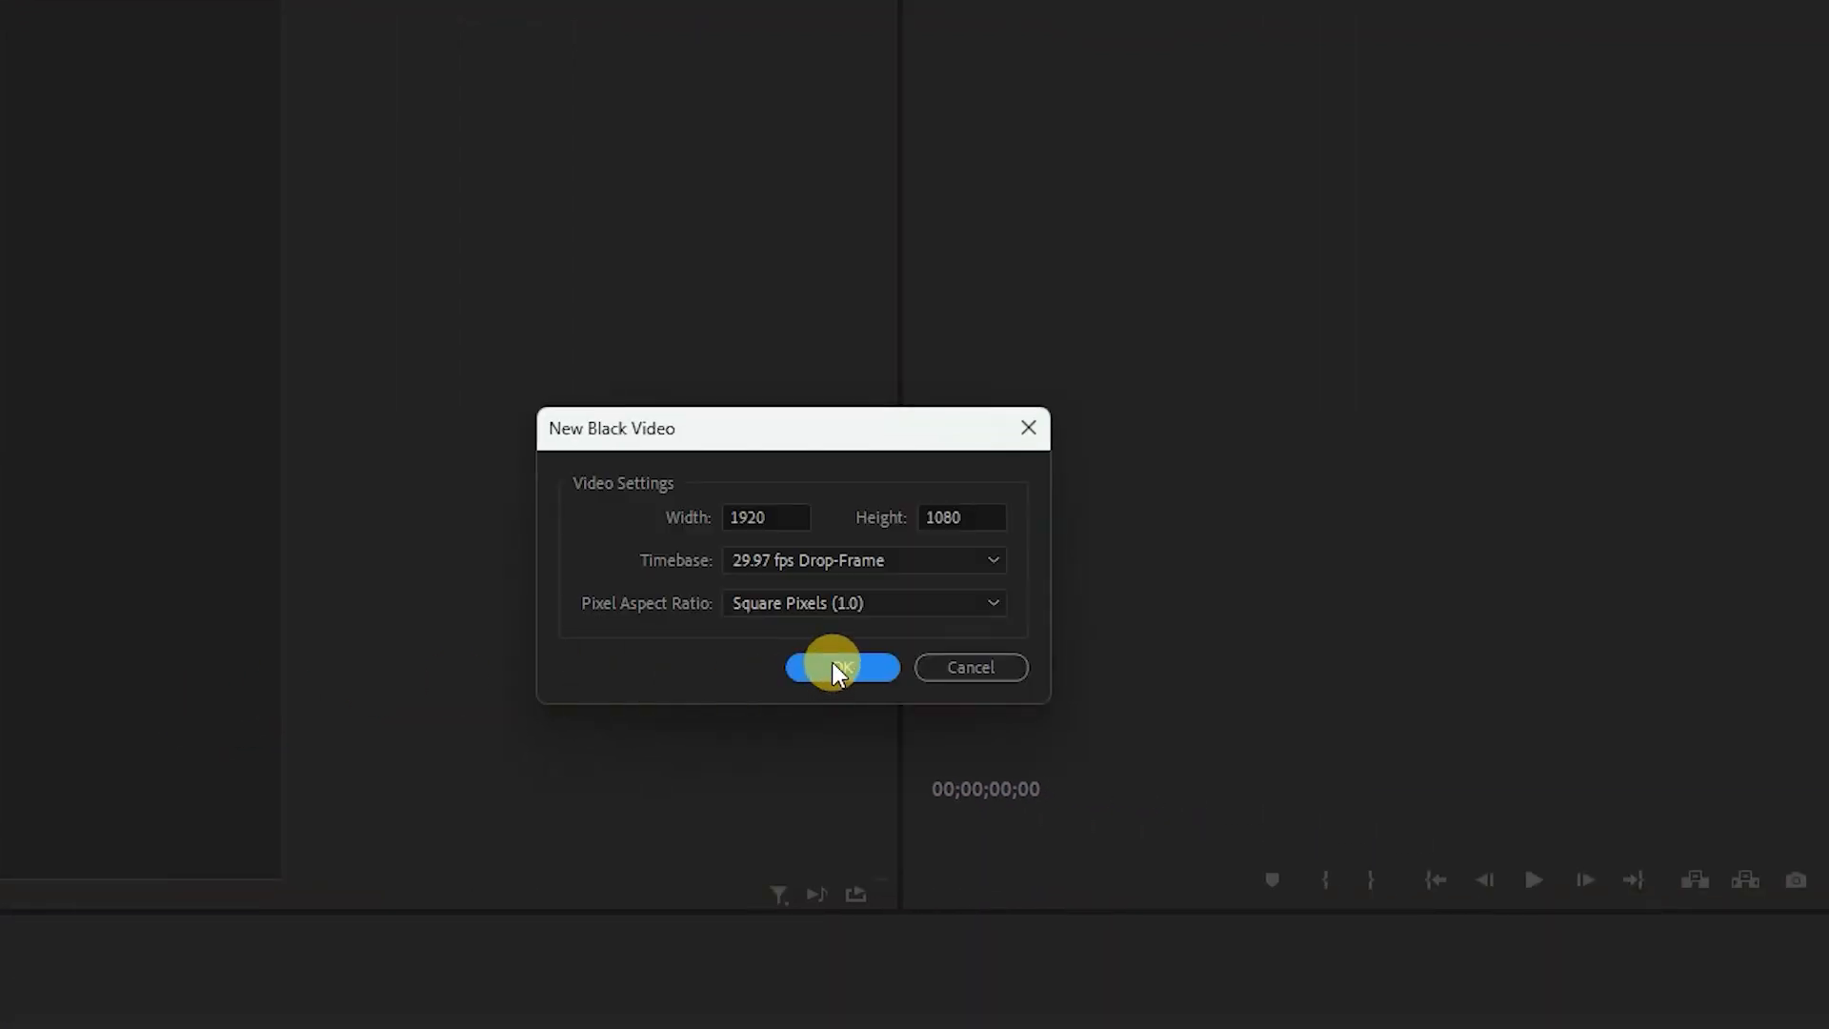
pyautogui.click(834, 665)
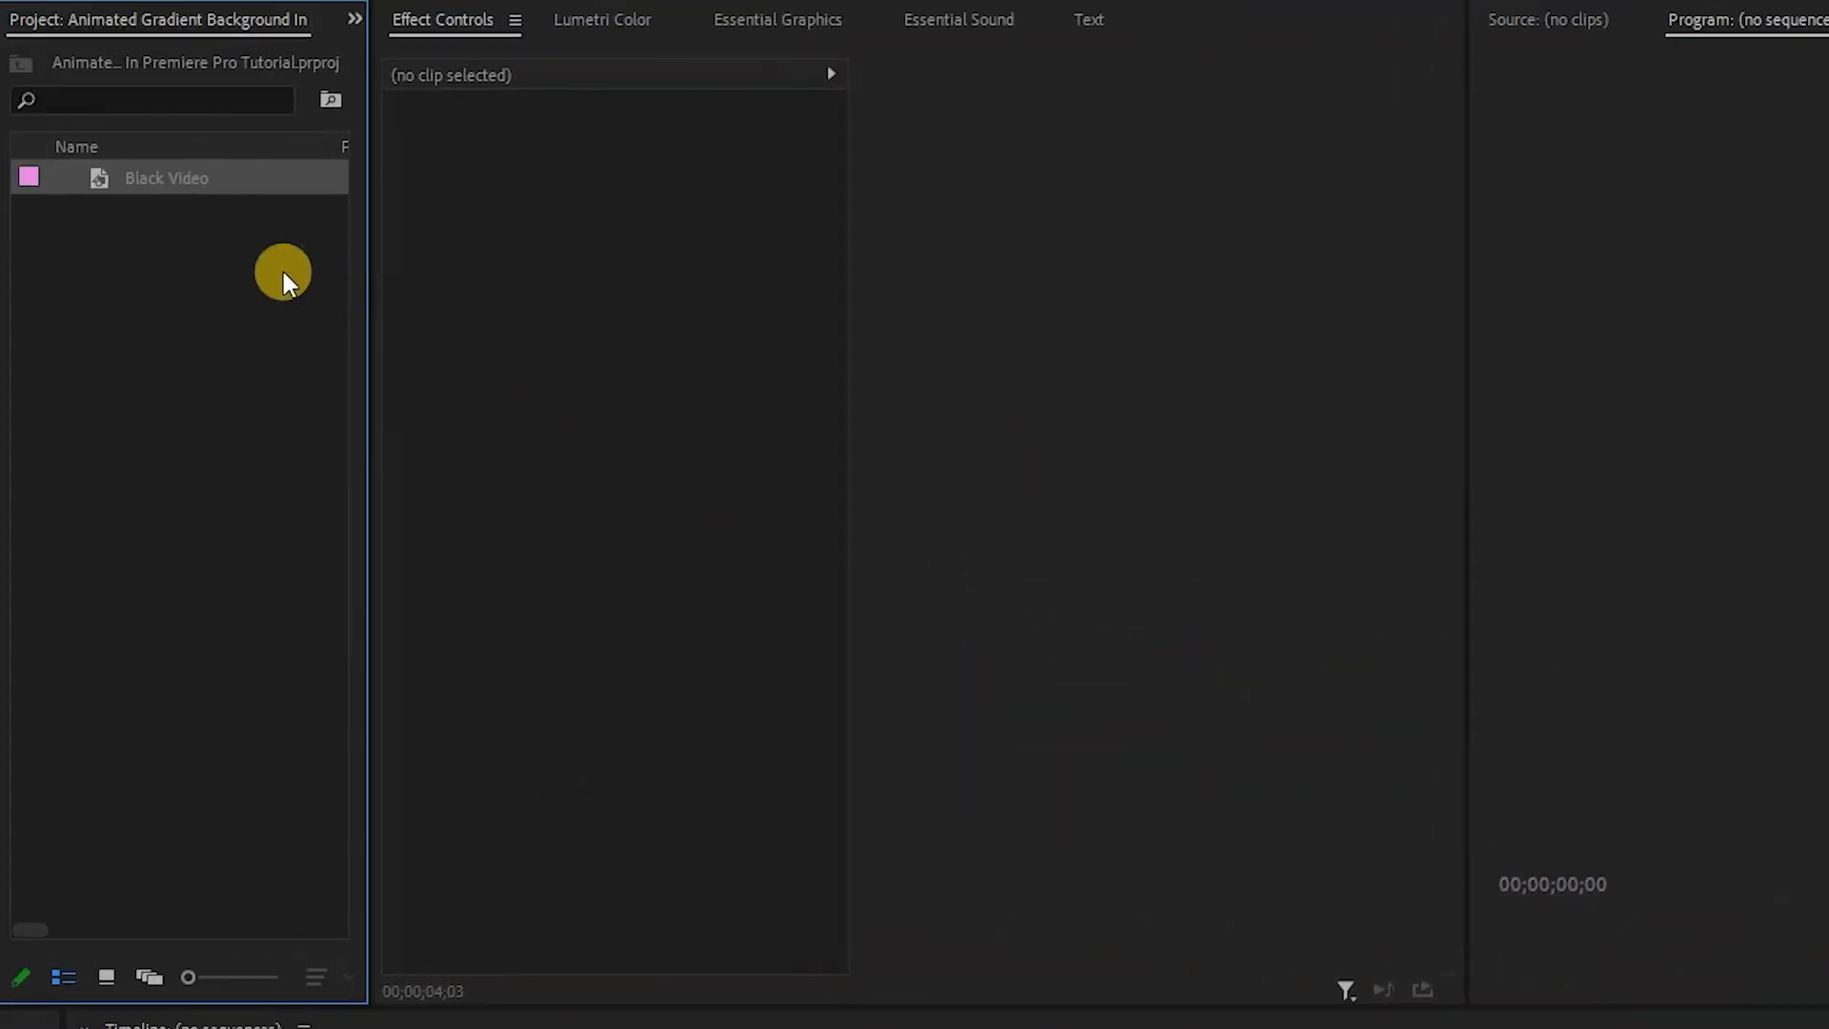
# Build a sequence from the Black Video item and extend its clip to about 10 seconds
pyautogui.moveTo(116, 183); pyautogui.dragTo(236, 862)
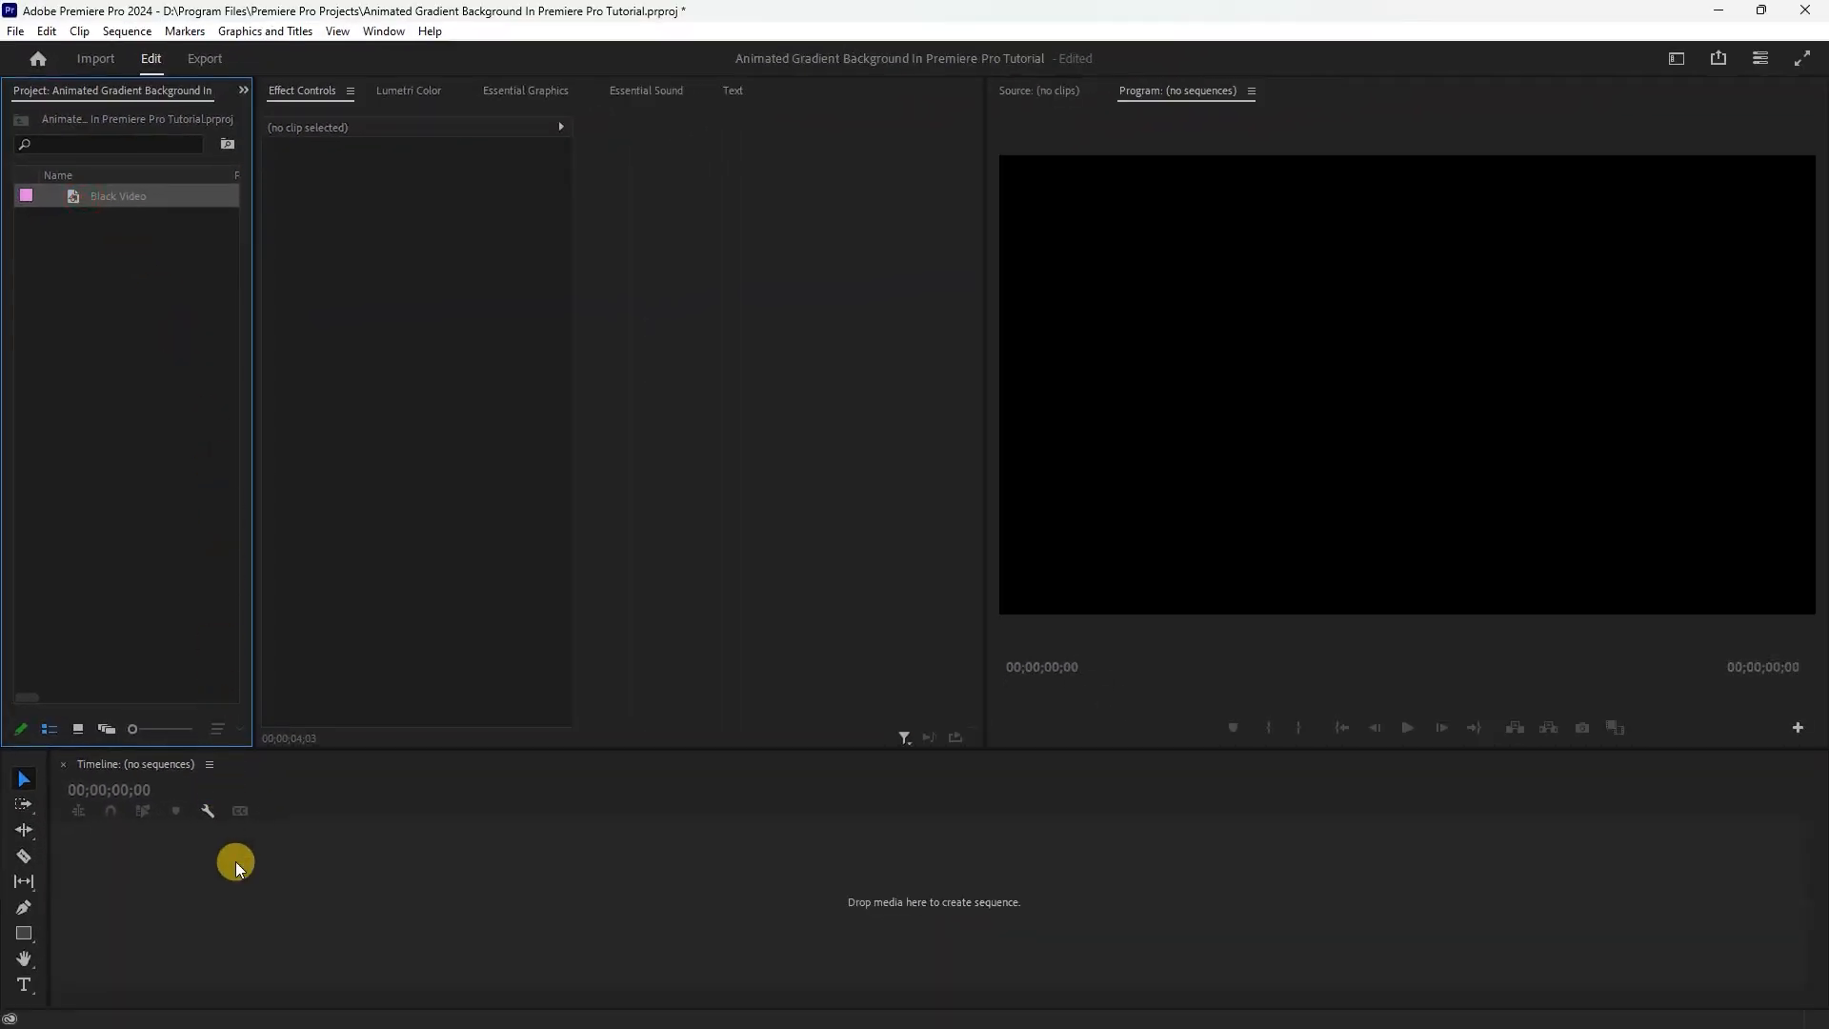
pyautogui.moveTo(960, 885); pyautogui.dragTo(1655, 878)
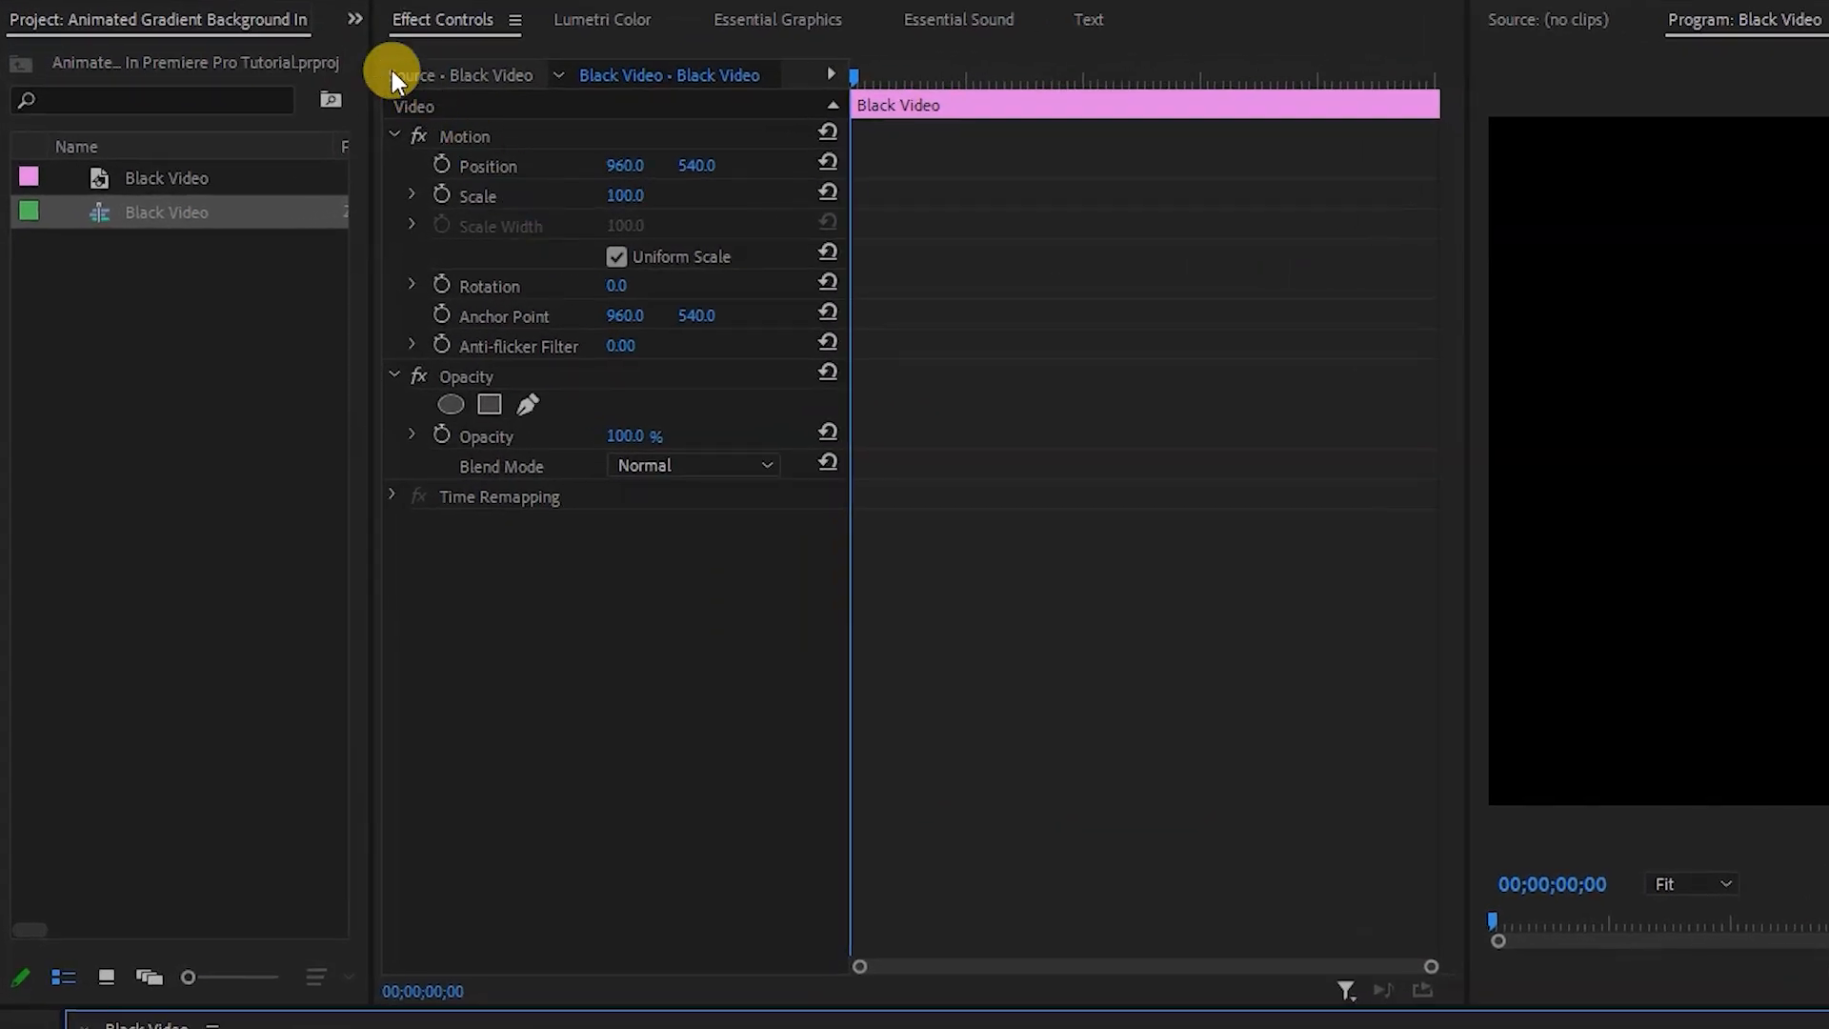
# Find the 4-Color Gradient video effect and apply it to the Black Video clip
pyautogui.click(347, 25)
pyautogui.click(389, 82)
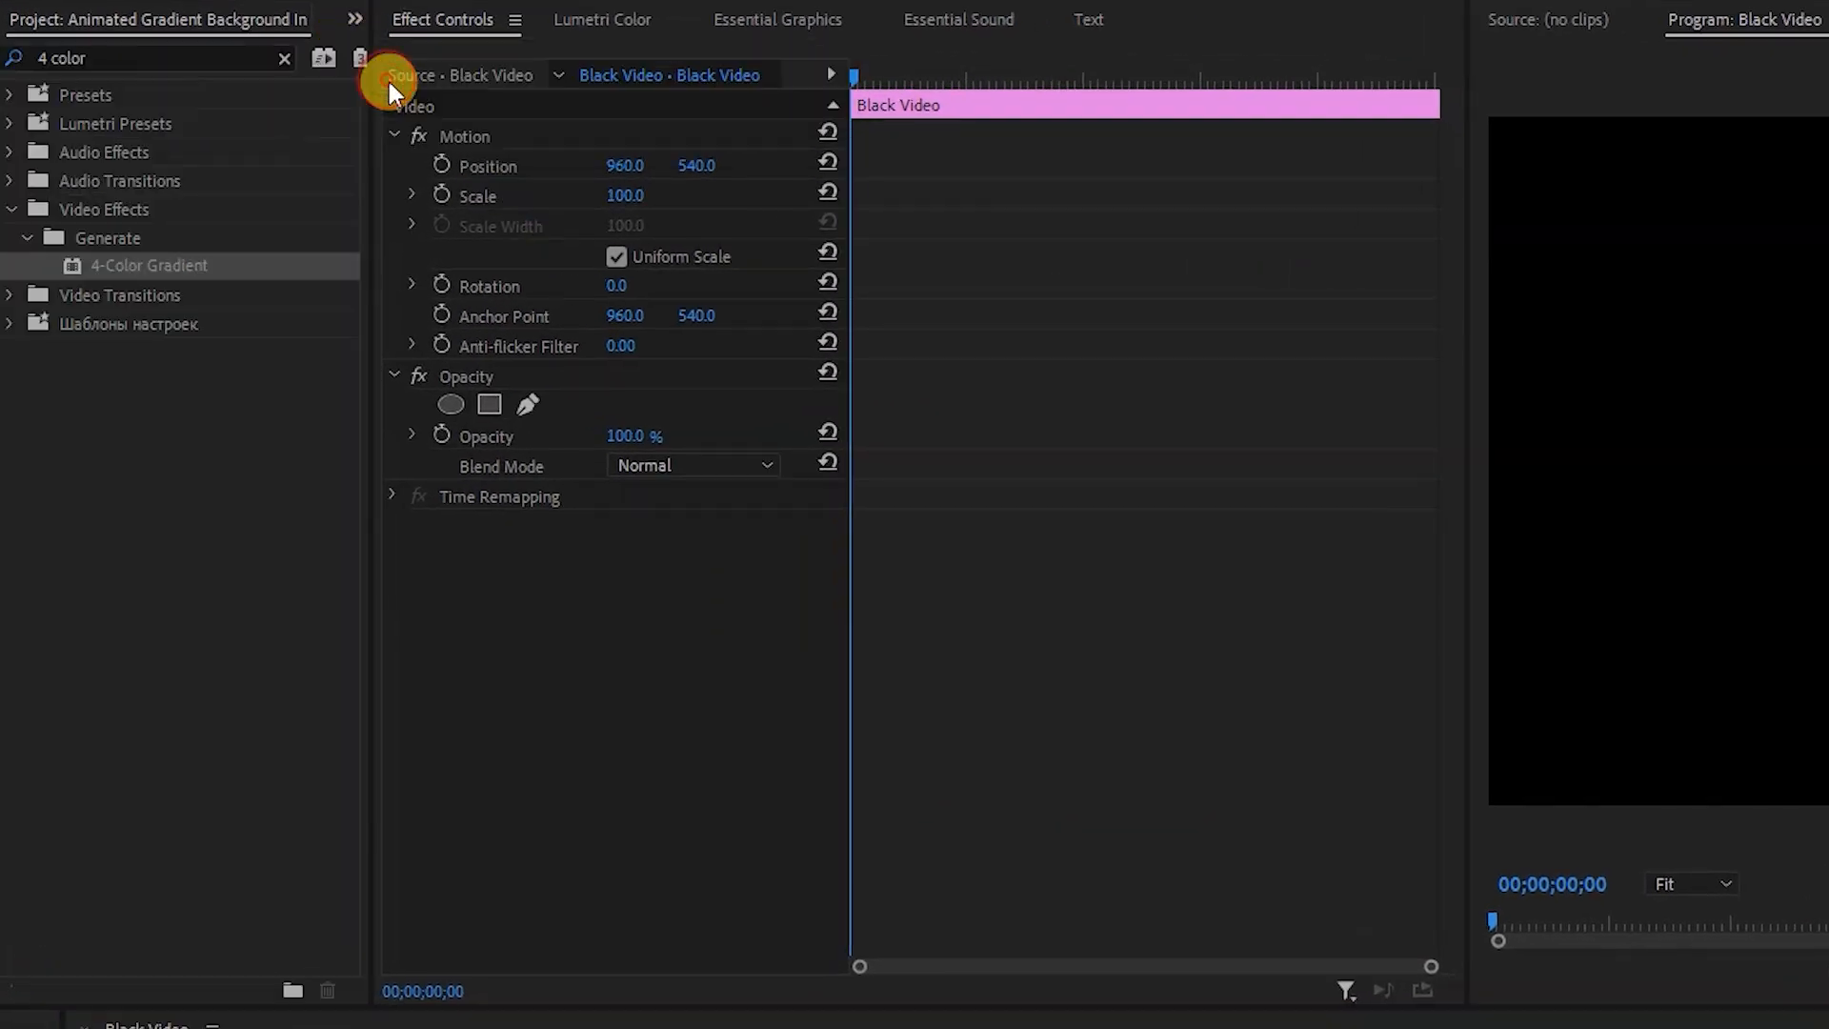
pyautogui.click(19, 53)
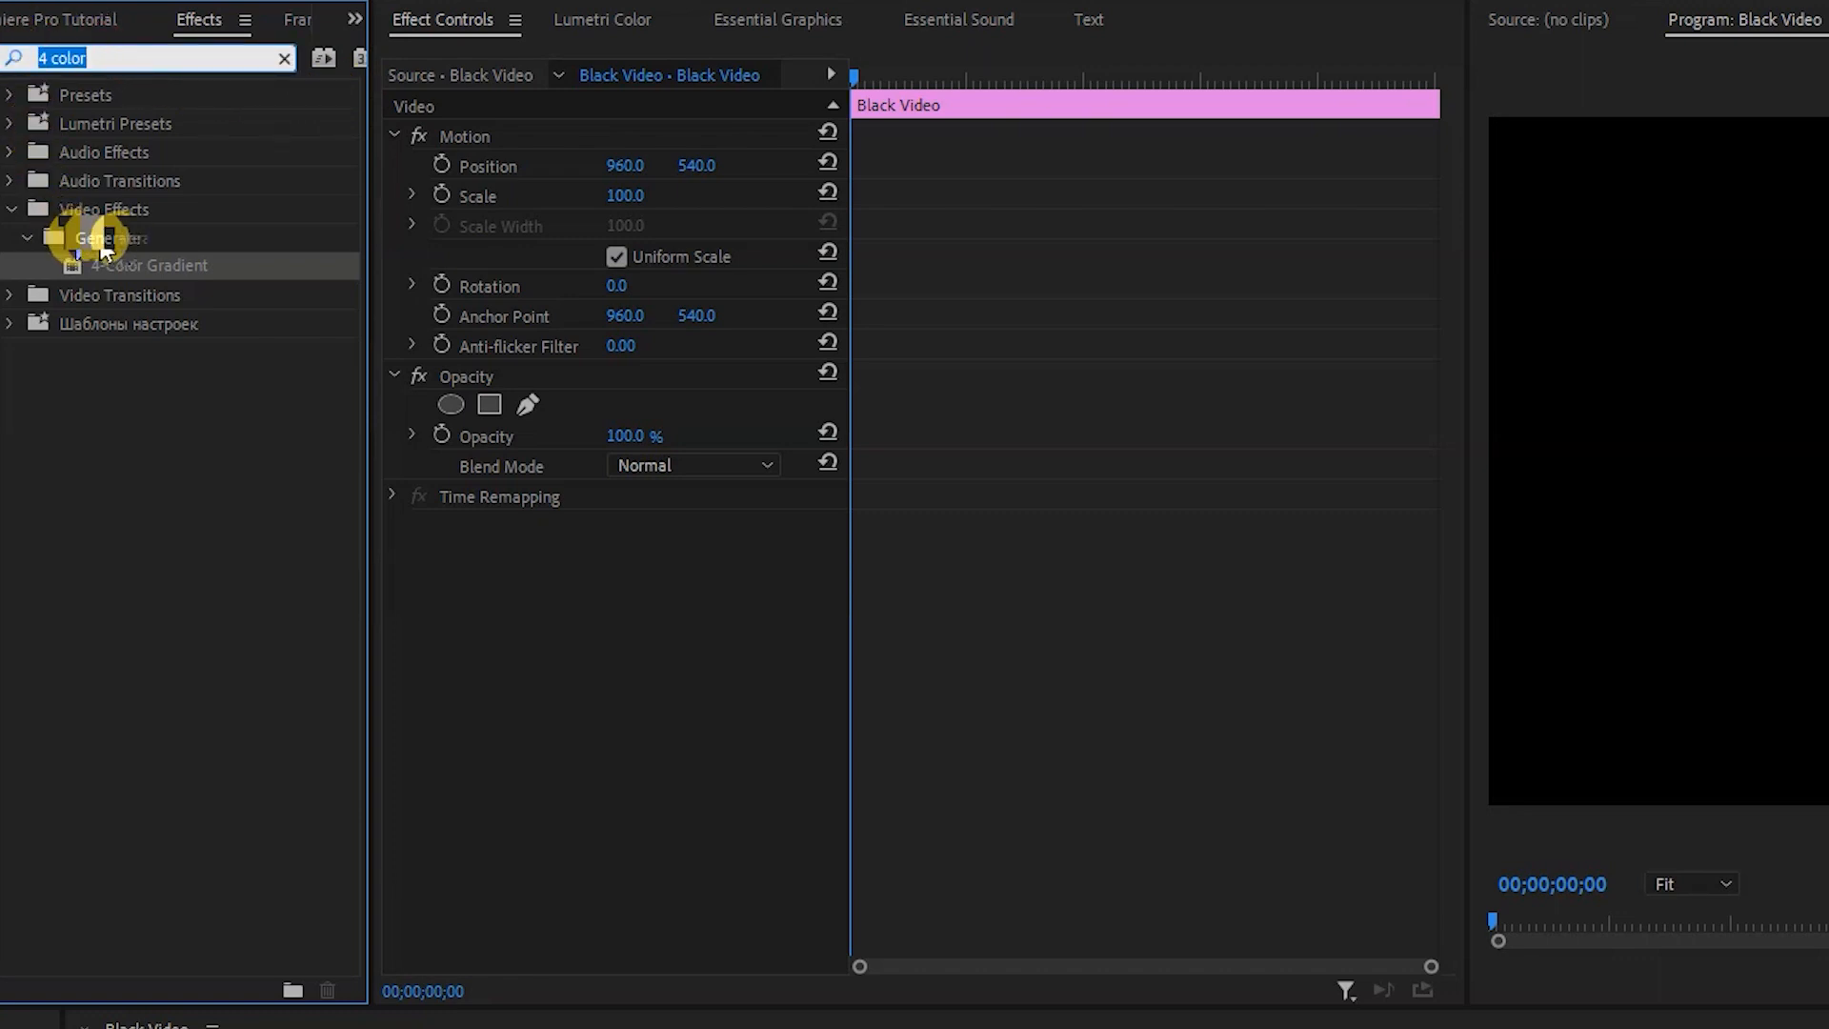
pyautogui.doubleClick(77, 267)
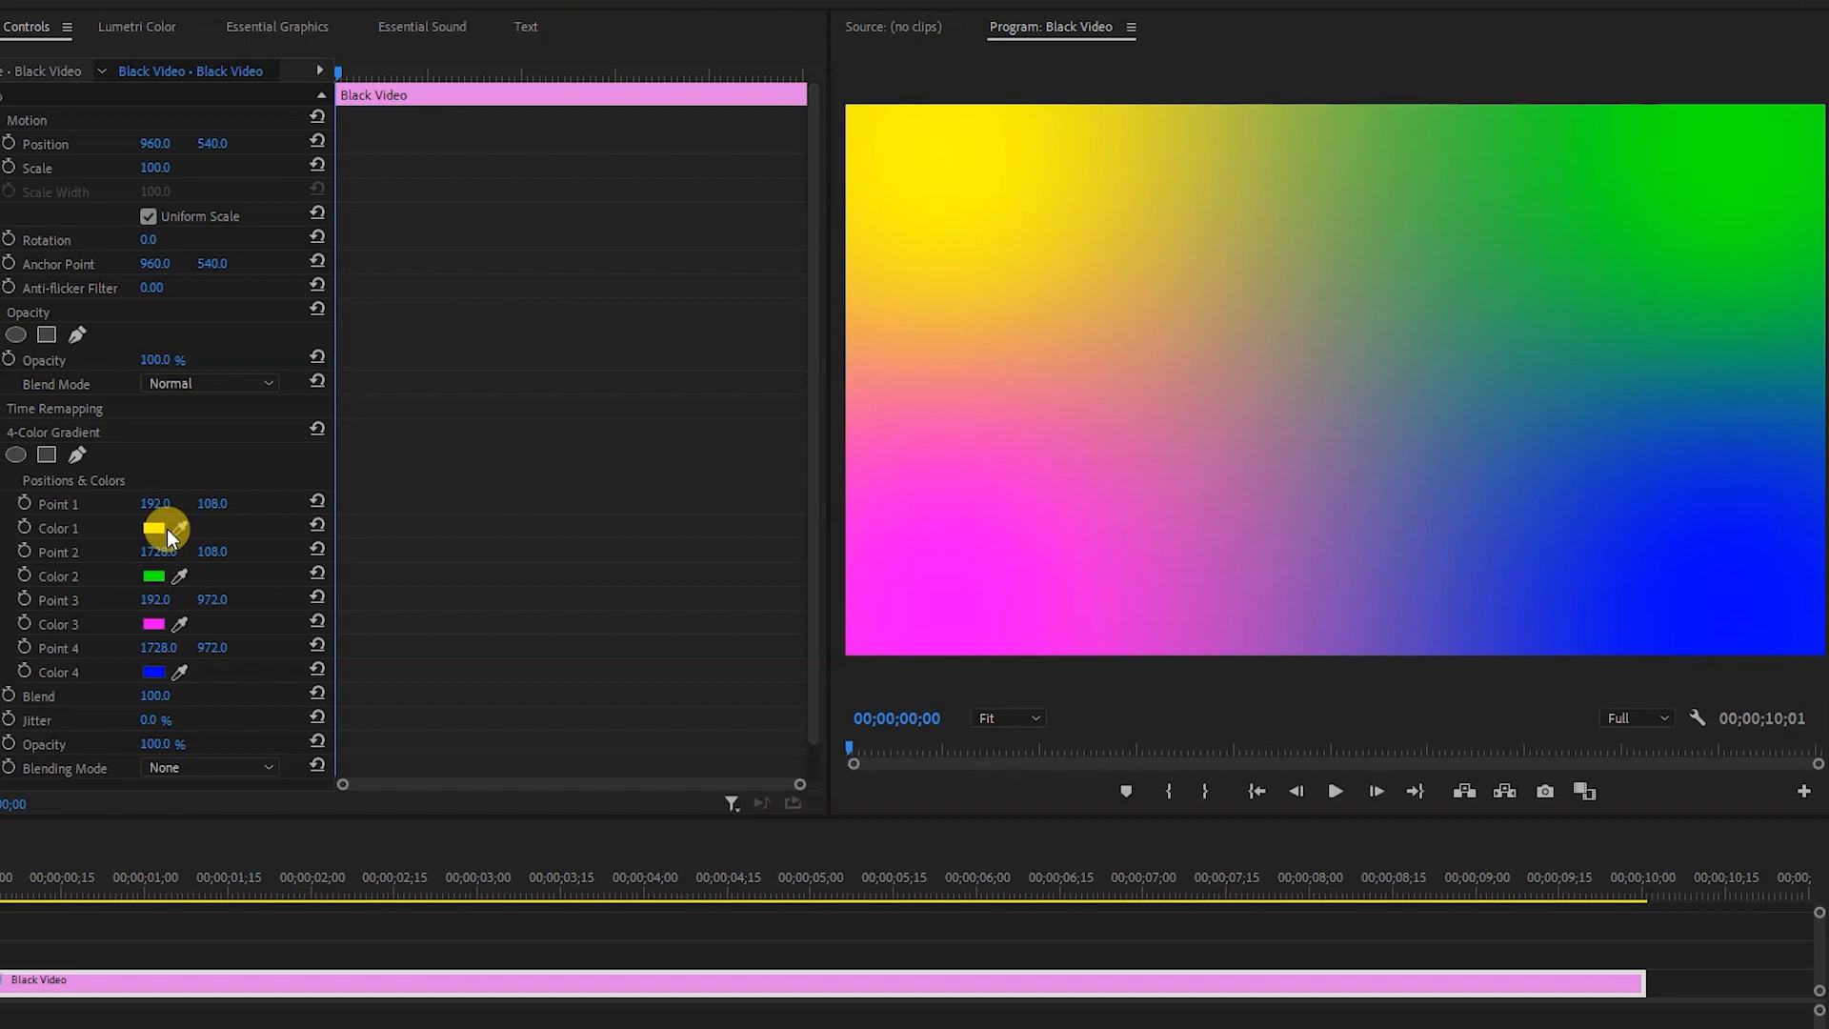
# Switch to the Gradient Palette page in the browser, set the number of colors to 4 and copy the dark blue
pyautogui.press('super+Tab')
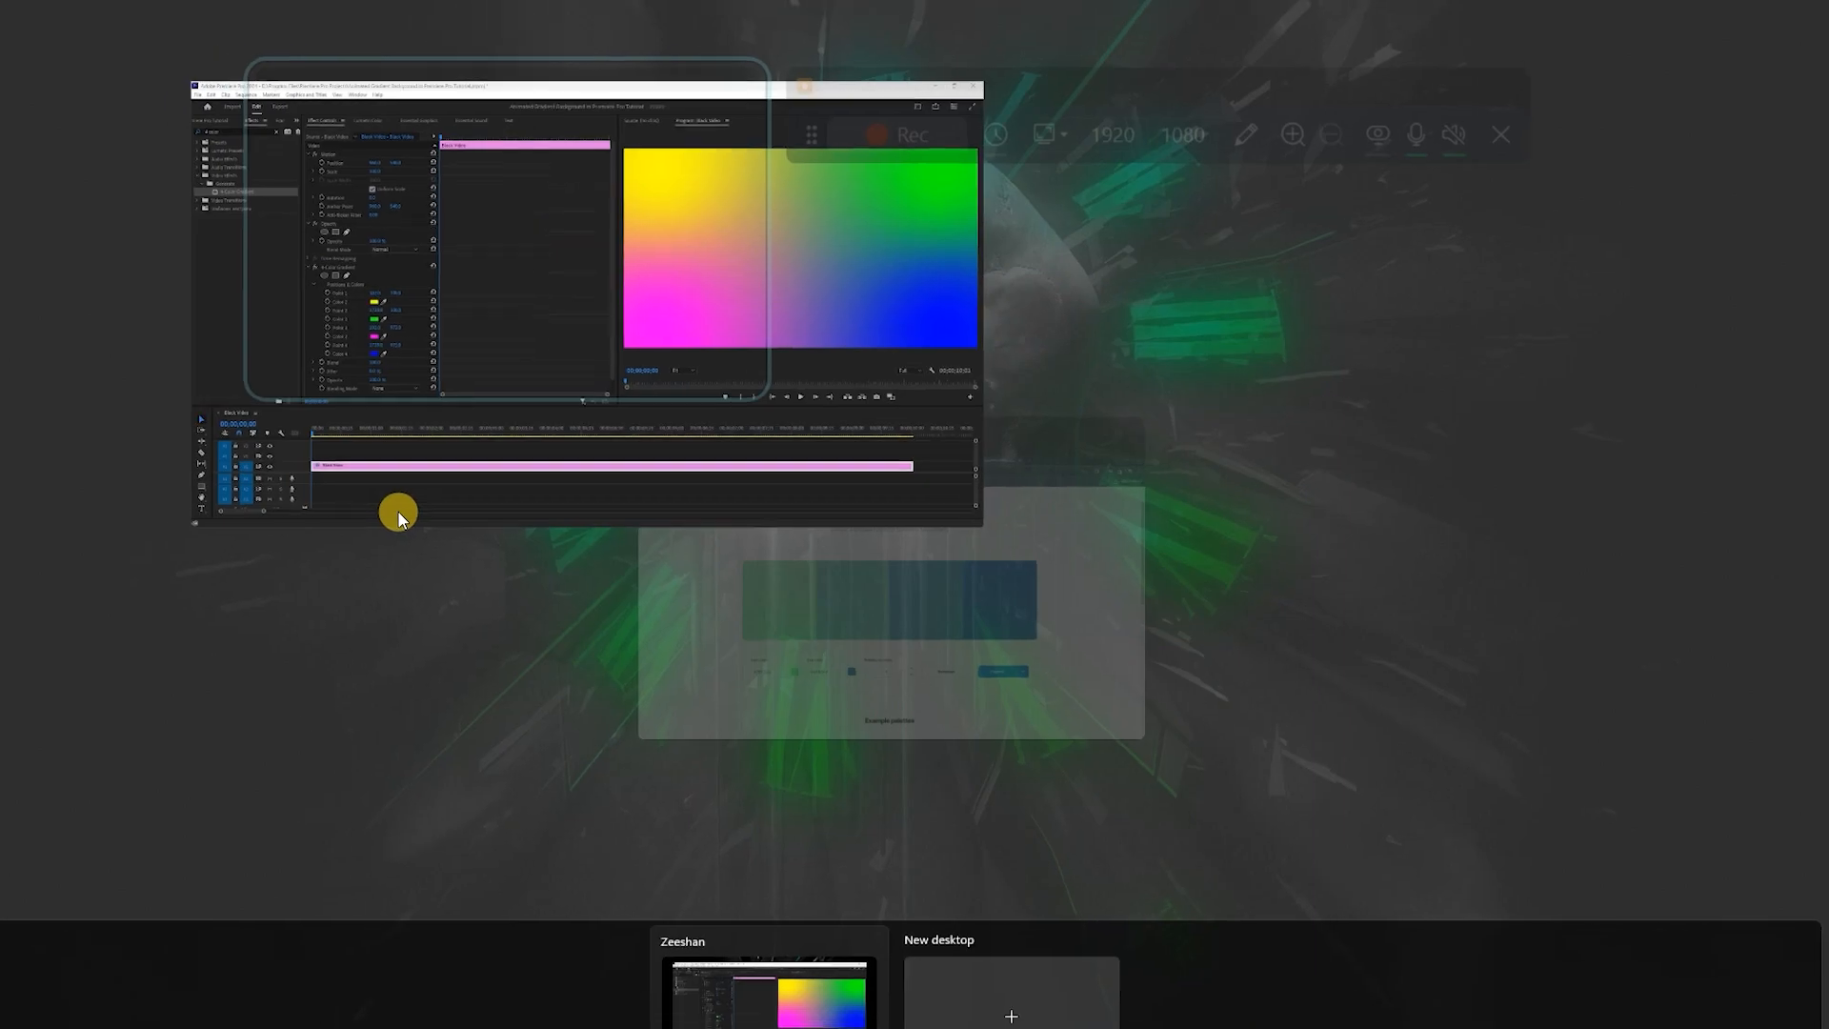
pyautogui.click(940, 522)
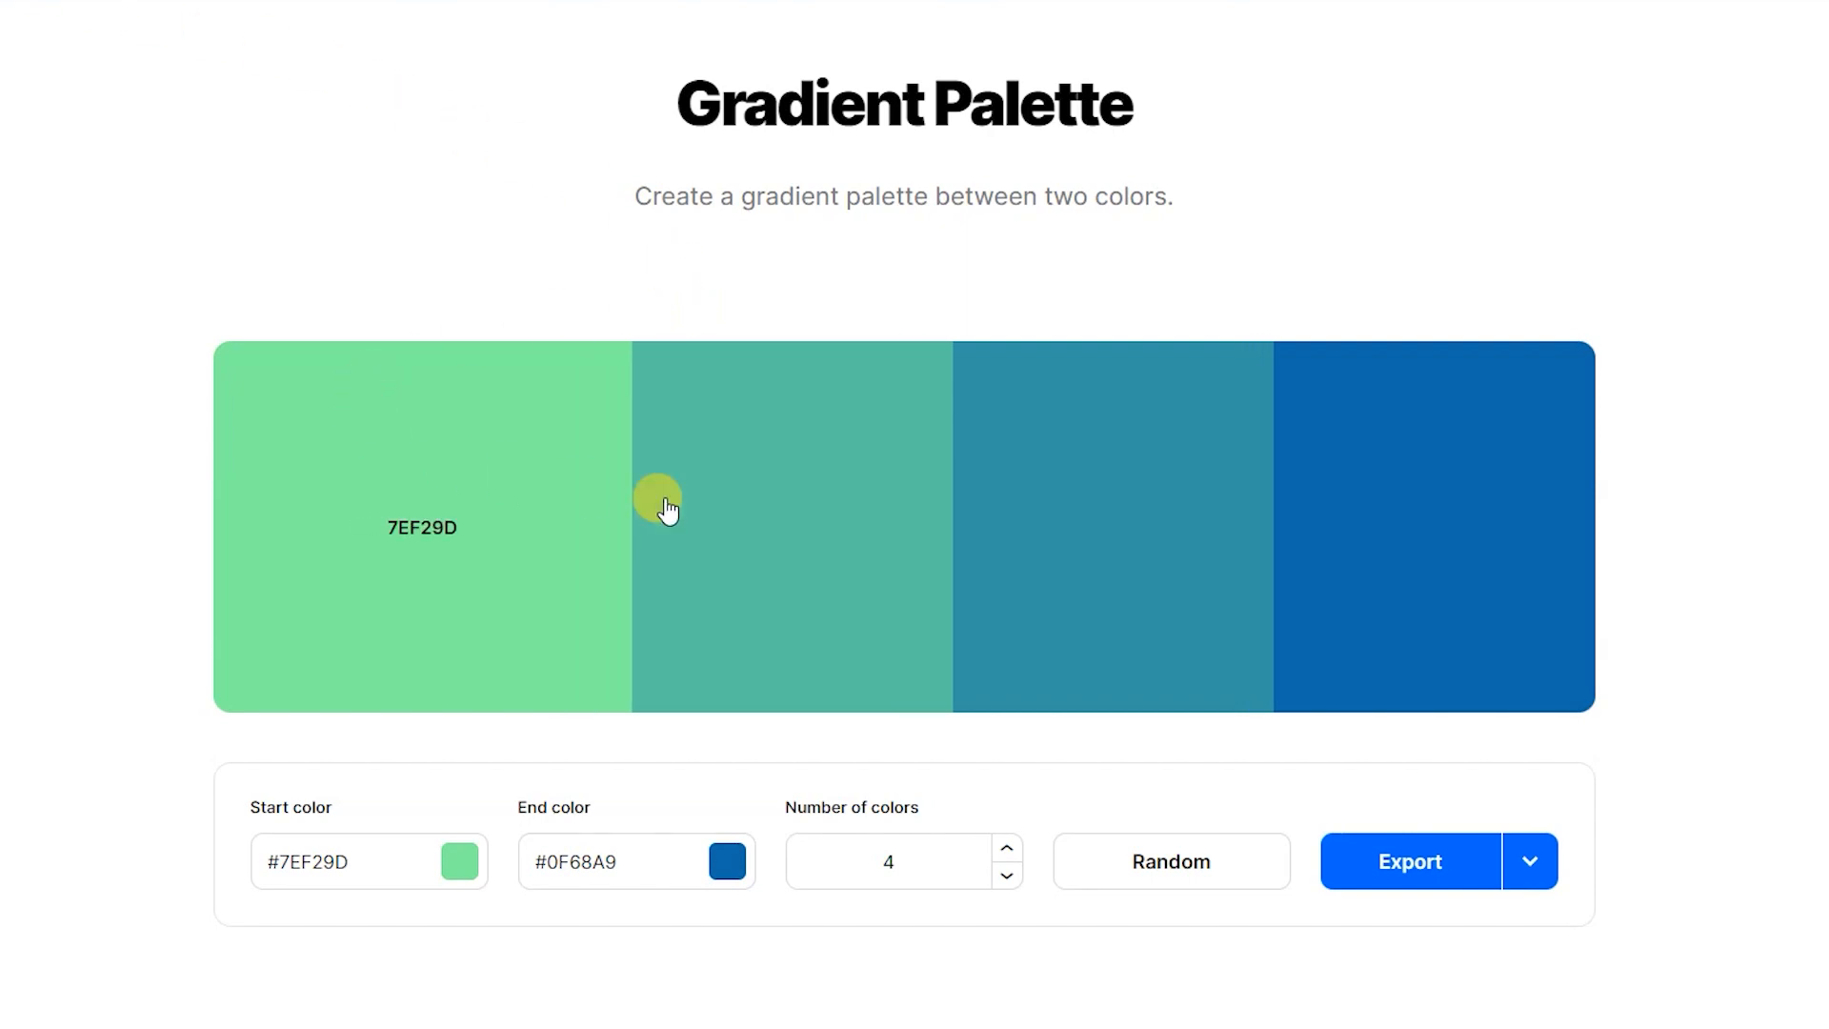
pyautogui.click(1005, 874)
pyautogui.click(1005, 849)
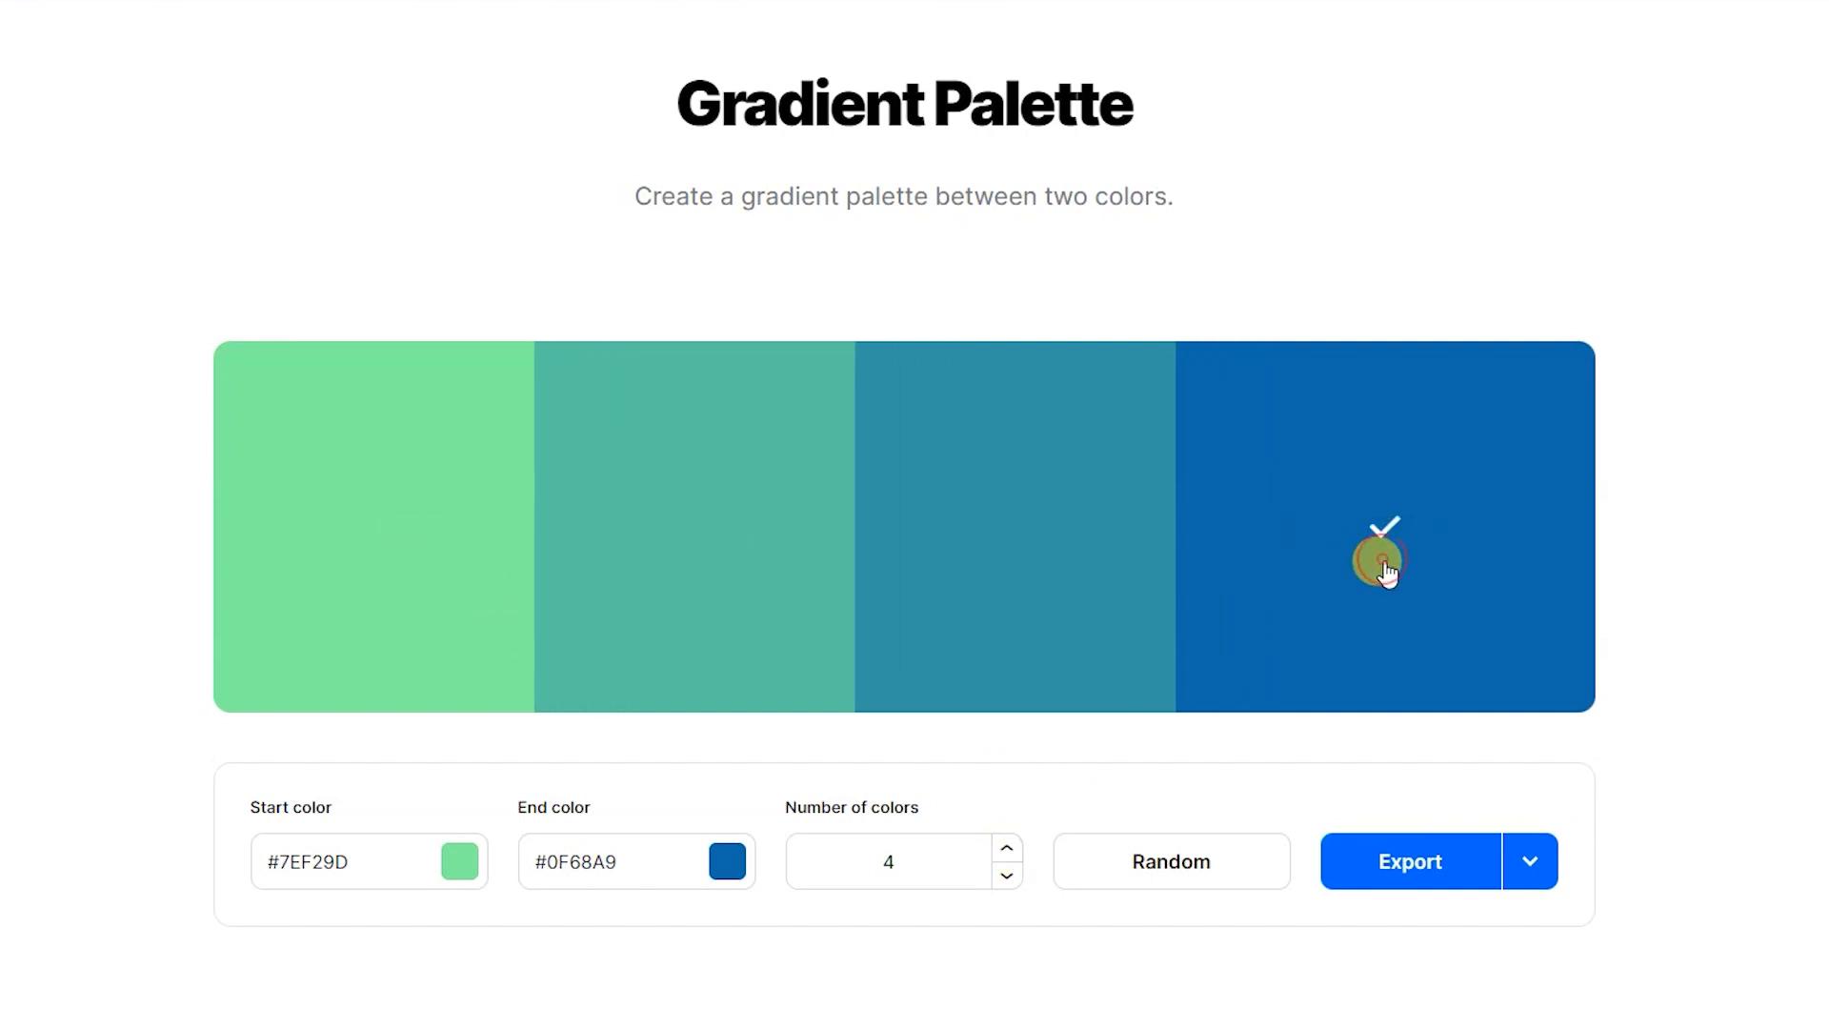
# Switch back to Premiere Pro and set Color 1 of the 4-Color Gradient to hex 0F68A9
pyautogui.press('super+Tab')
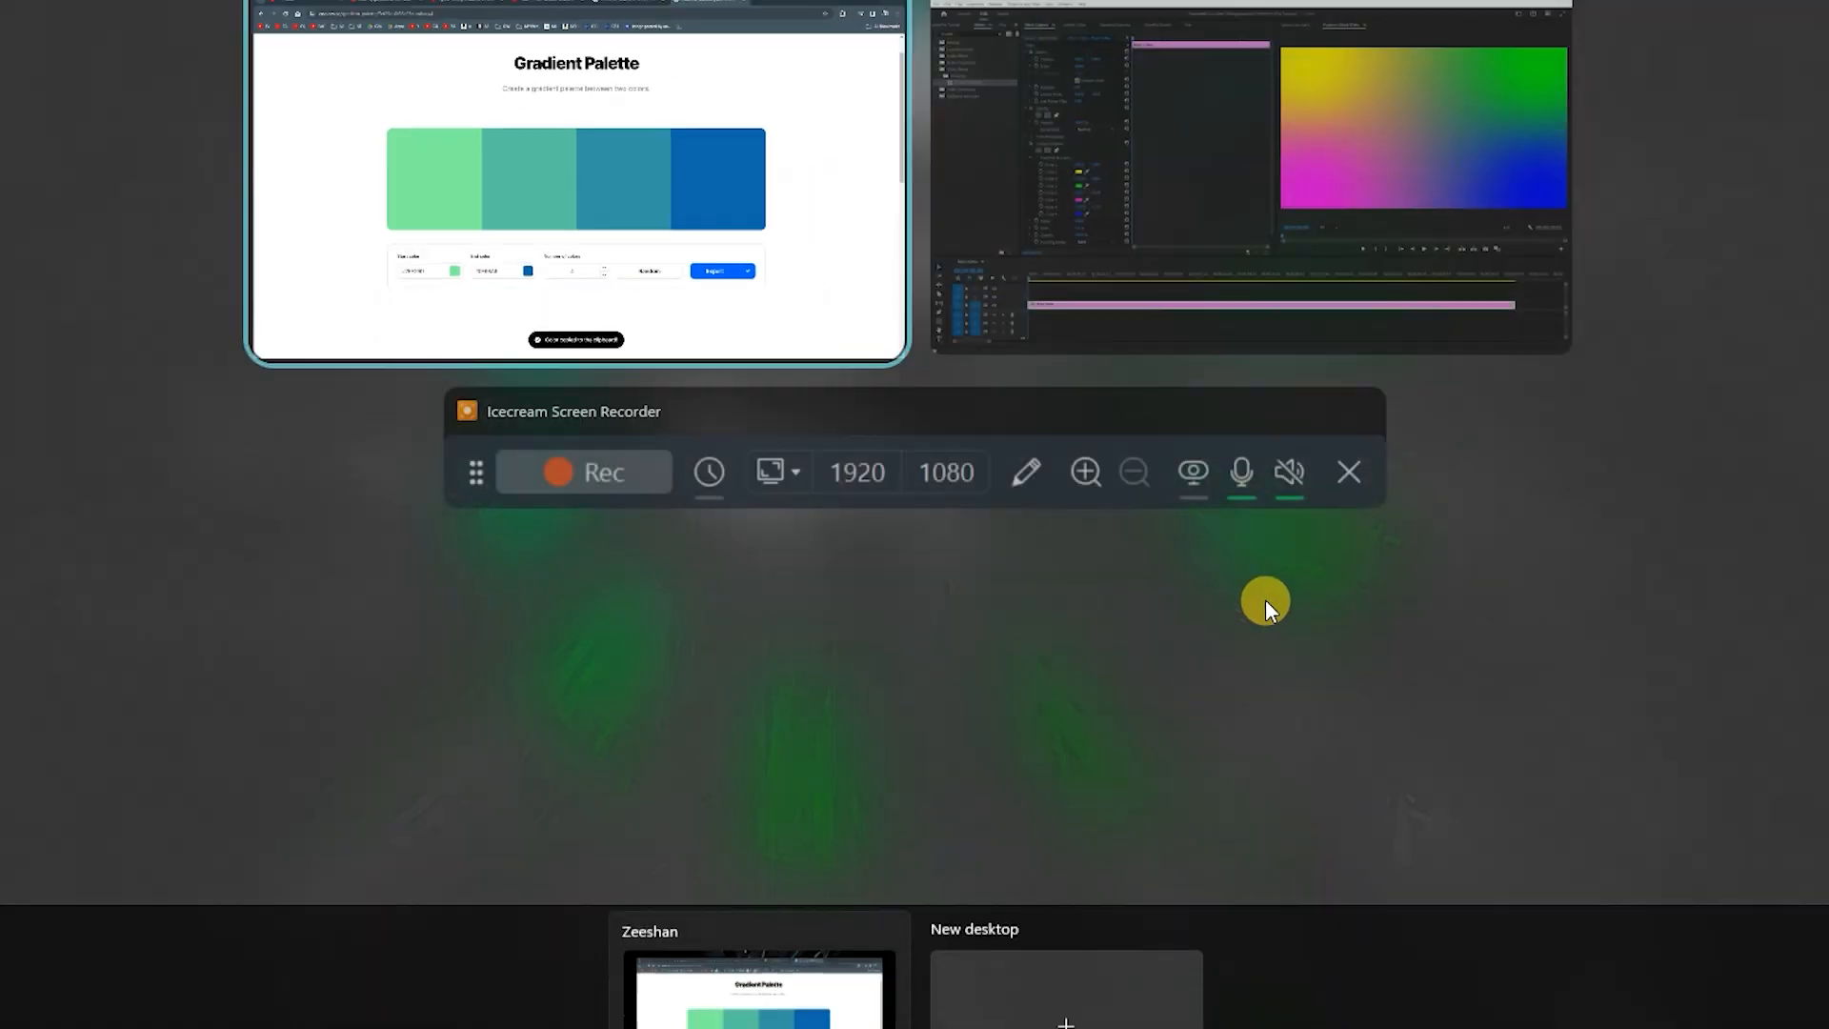
pyautogui.click(1186, 222)
pyautogui.click(275, 506)
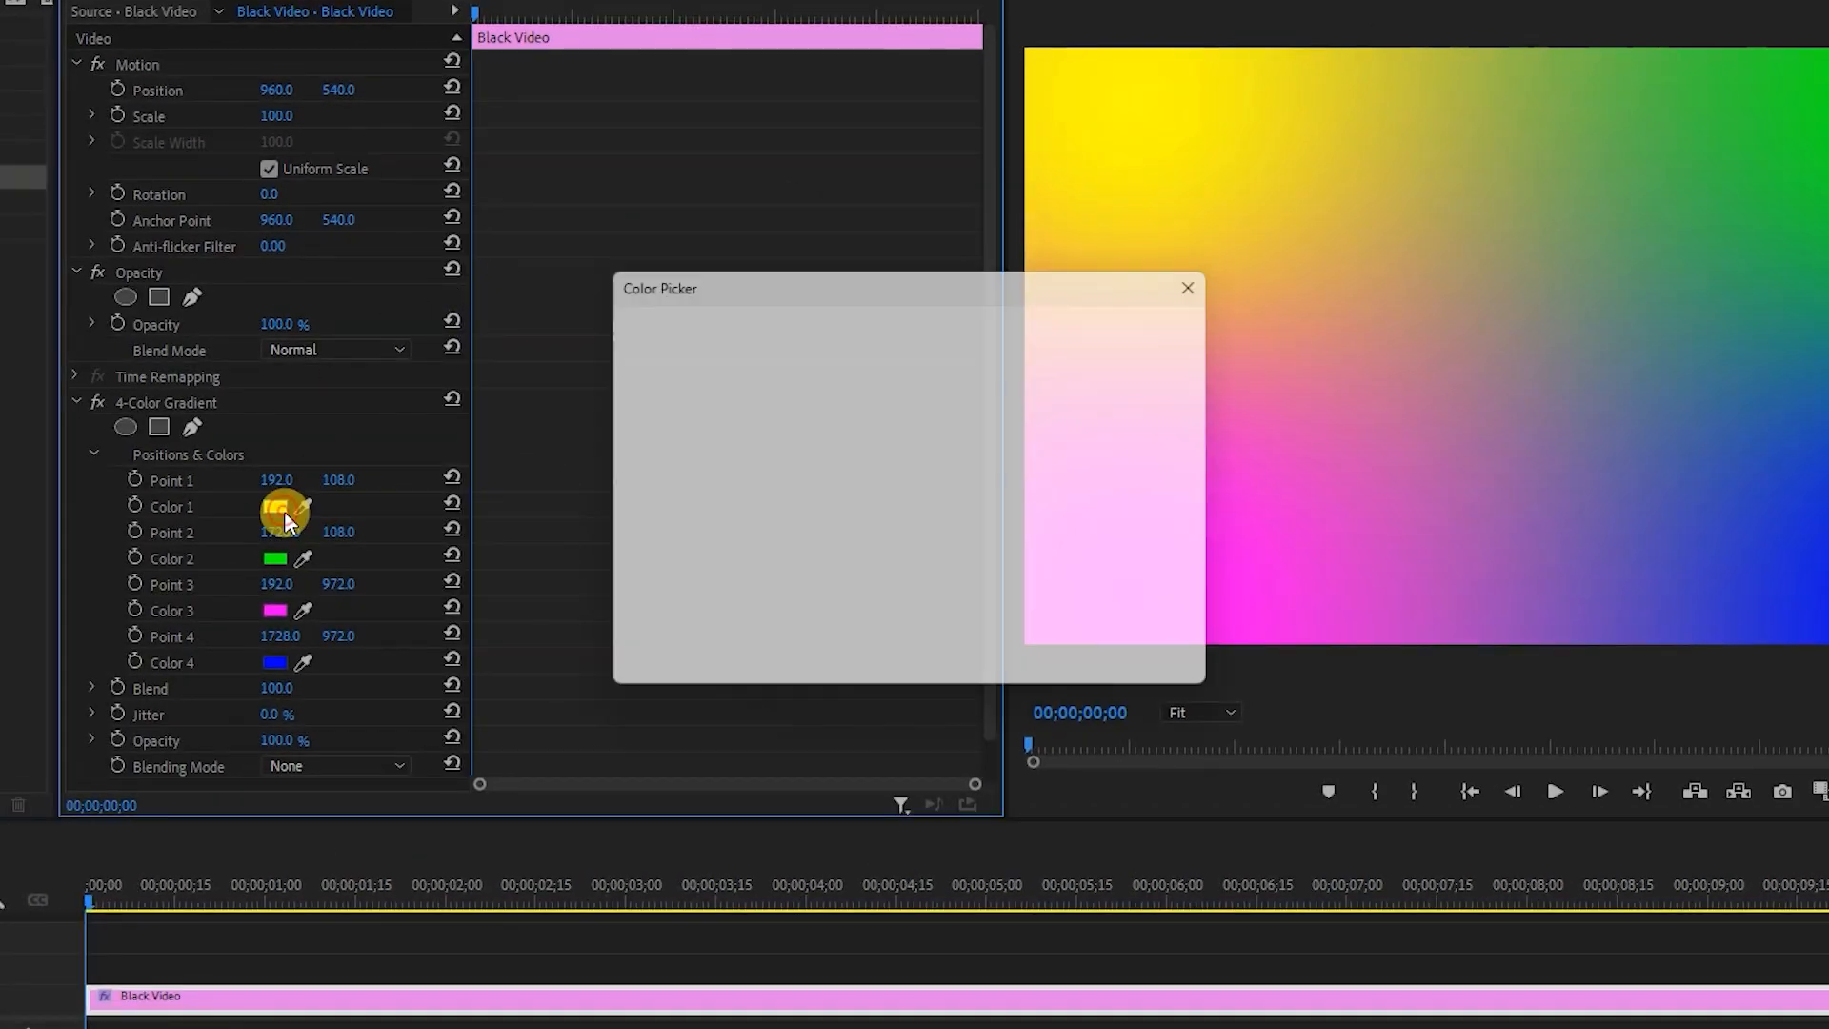
pyautogui.click(1056, 656)
pyautogui.write('0F68A9')
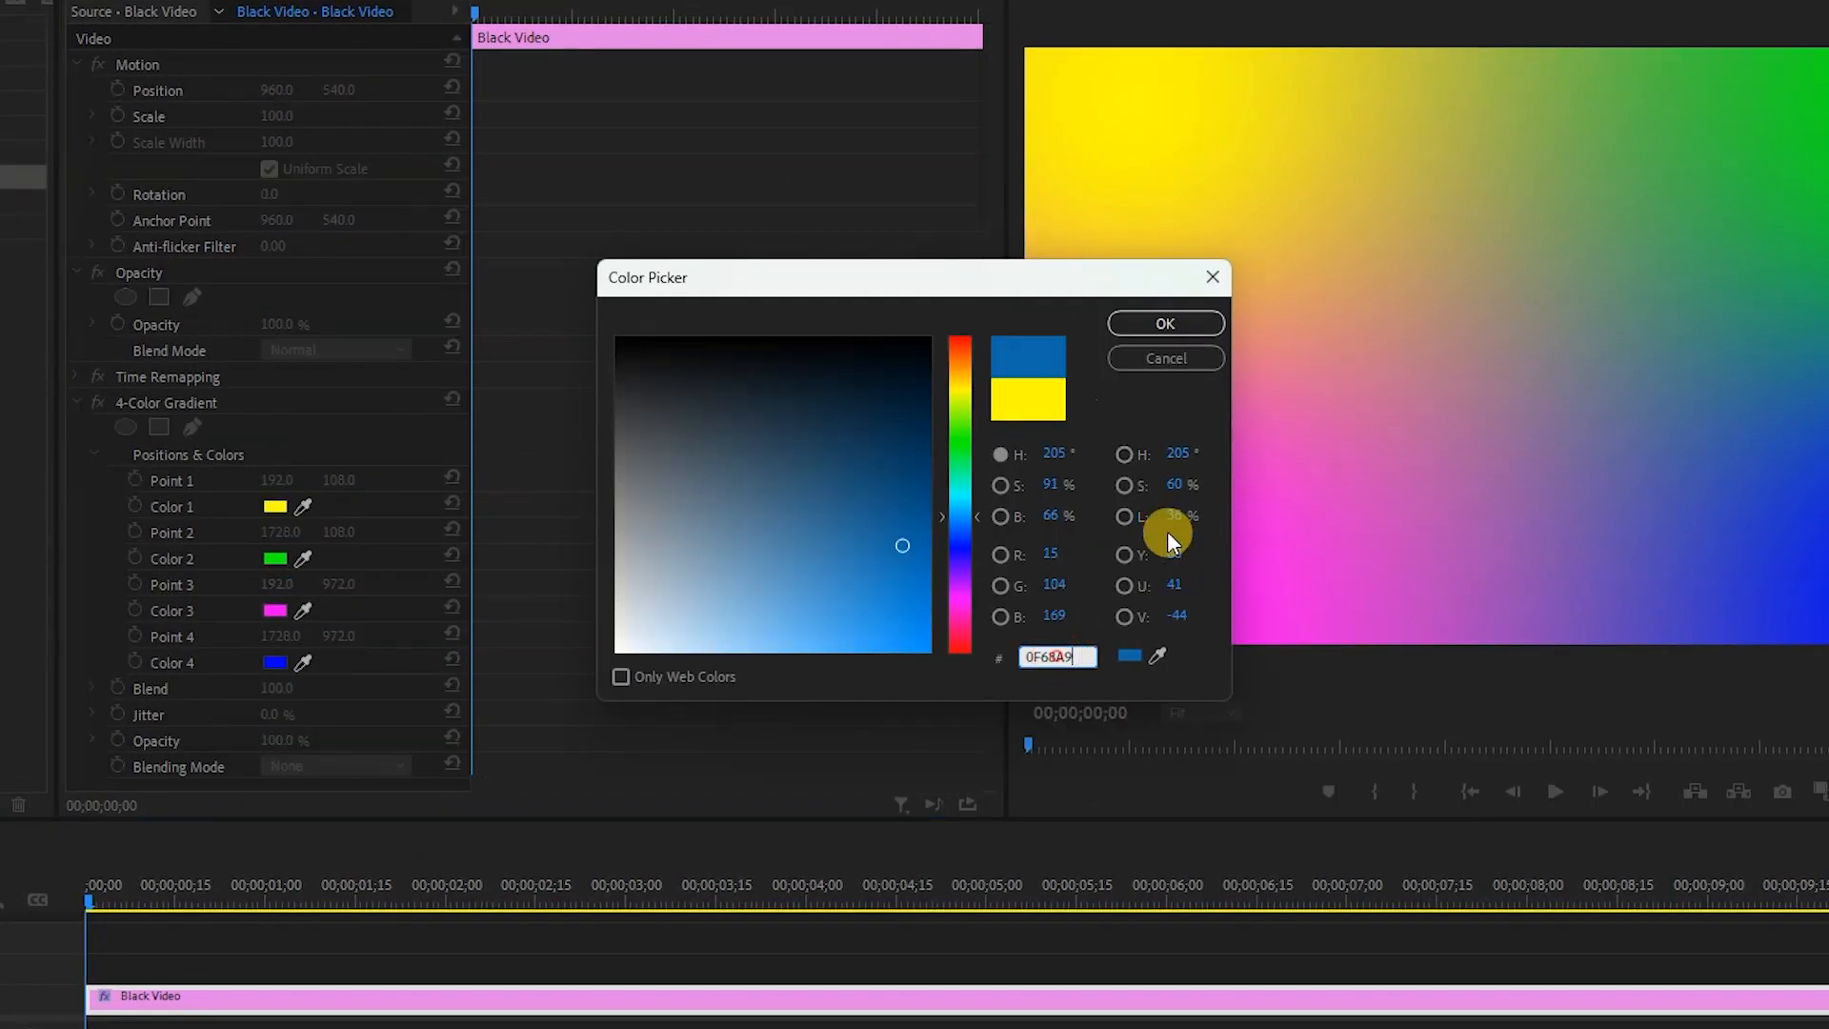
pyautogui.click(1177, 324)
# Copy the third color from the Gradient Palette page and set the gradient's Color 2 to hex 3496A5
pyautogui.press('super+Tab')
pyautogui.click(1134, 314)
pyautogui.click(1018, 574)
pyautogui.press('super+Tab')
pyautogui.click(836, 406)
pyautogui.click(276, 558)
pyautogui.click(1055, 656)
pyautogui.write('3496A5')
# Copy the second color of the web palette and apply its hex code to Color 3 of the gradient
pyautogui.press('super+Tab')
pyautogui.click(1238, 190)
pyautogui.press('super+Tab')
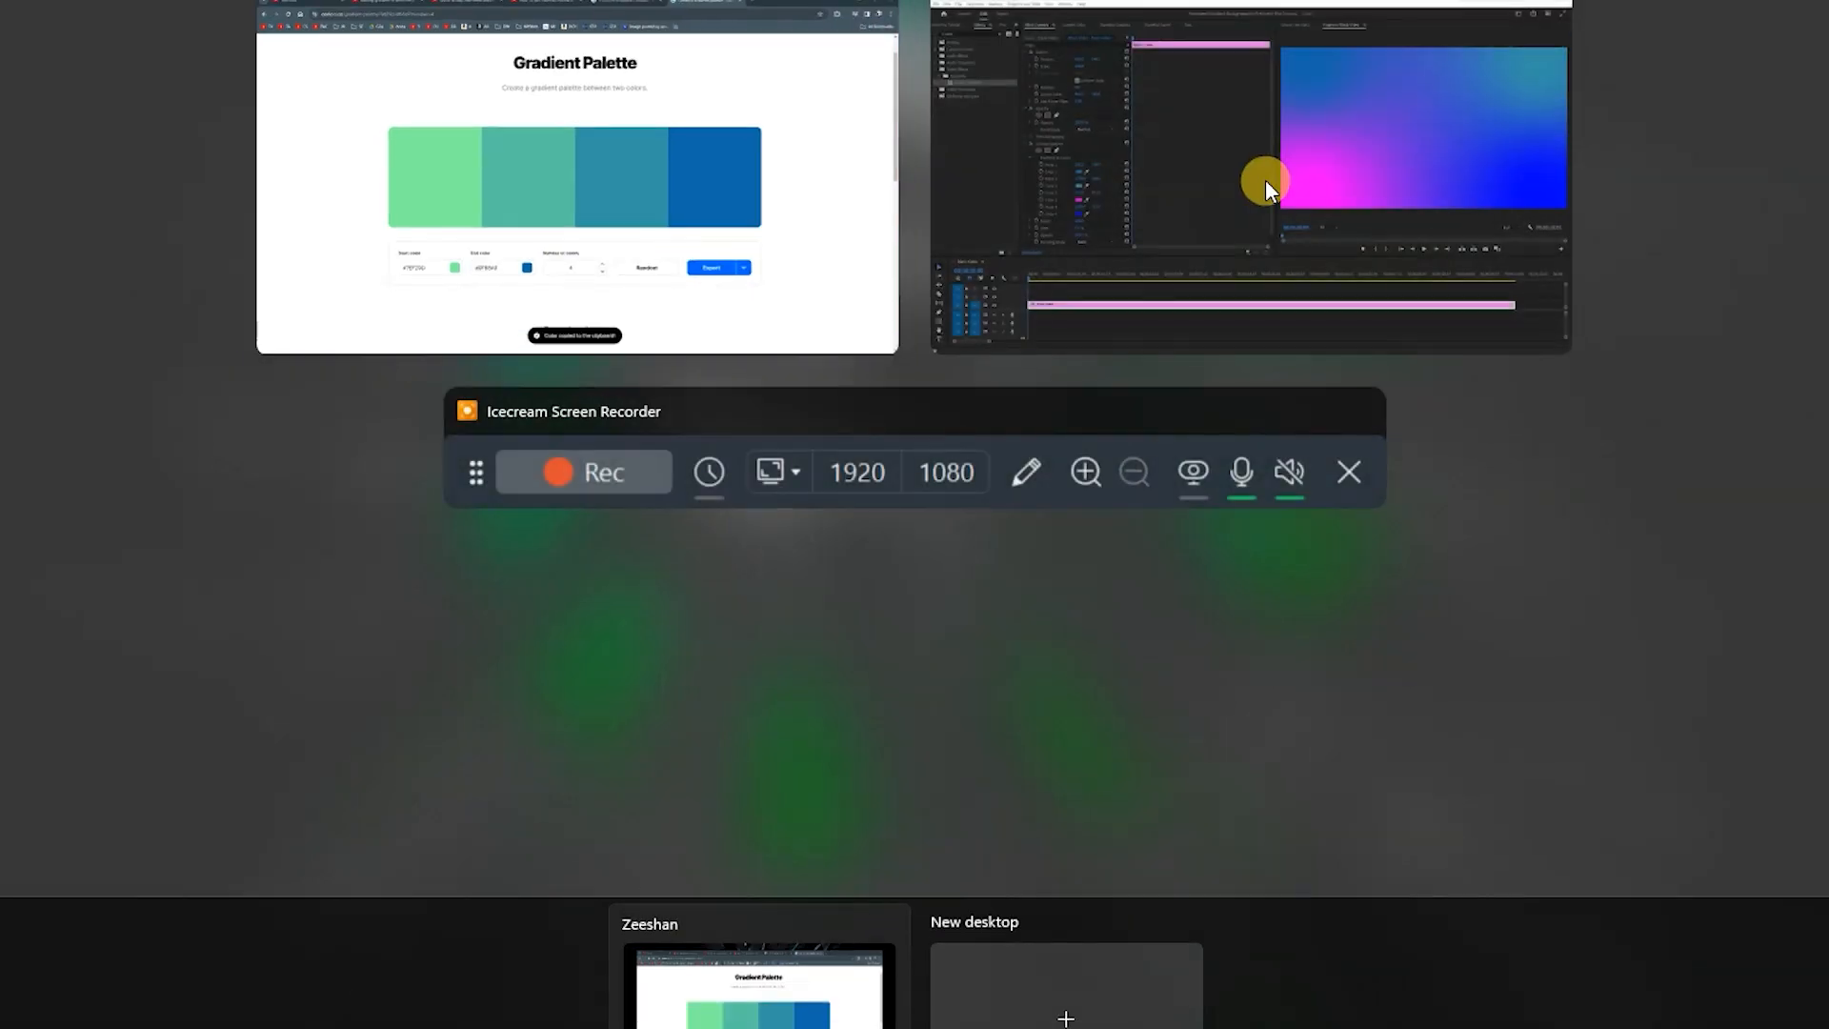
pyautogui.click(1265, 179)
pyautogui.click(294, 600)
pyautogui.click(1041, 641)
pyautogui.hotkey('ctrl', 'v')
pyautogui.click(1182, 317)
# Copy the light green 7EF29D from the web palette and apply it to Color 4 of the gradient
pyautogui.press('super+Tab')
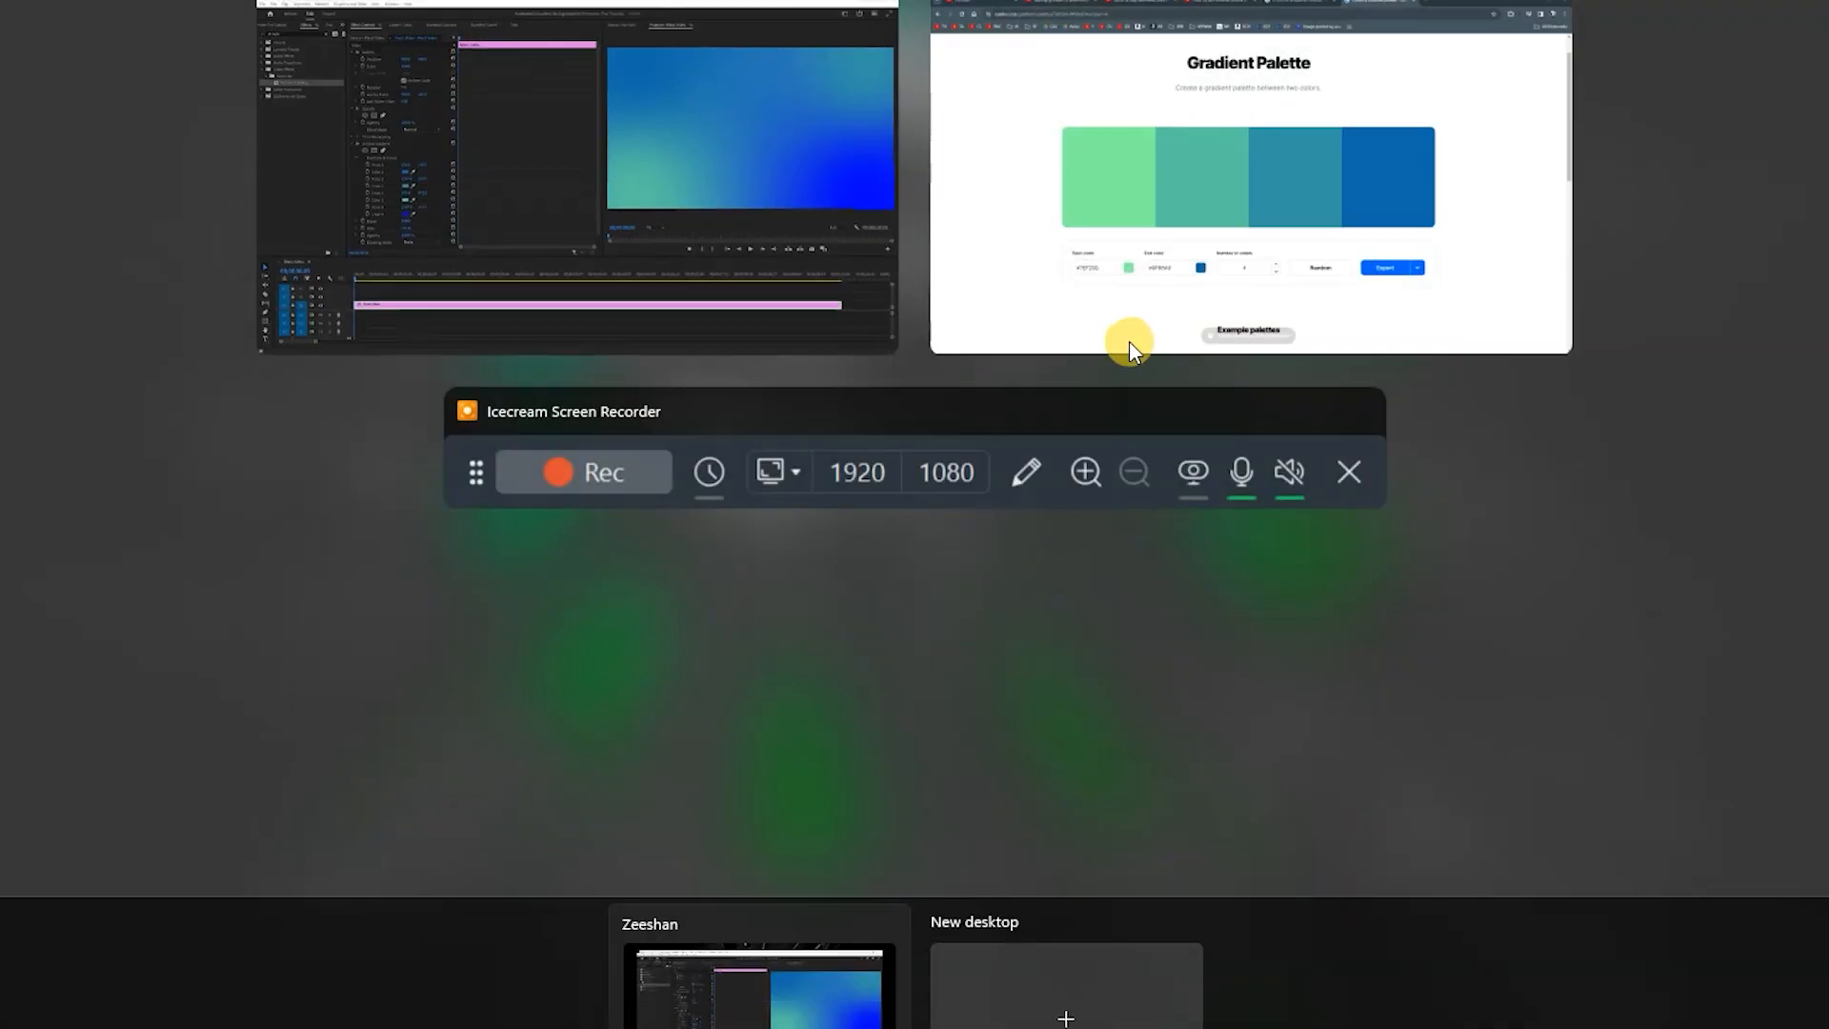
pyautogui.click(1128, 341)
pyautogui.click(413, 539)
pyautogui.press('super+Tab')
pyautogui.click(1026, 208)
pyautogui.click(286, 650)
pyautogui.click(1041, 656)
pyautogui.hotkey('ctrl', 'v')
pyautogui.click(1164, 323)
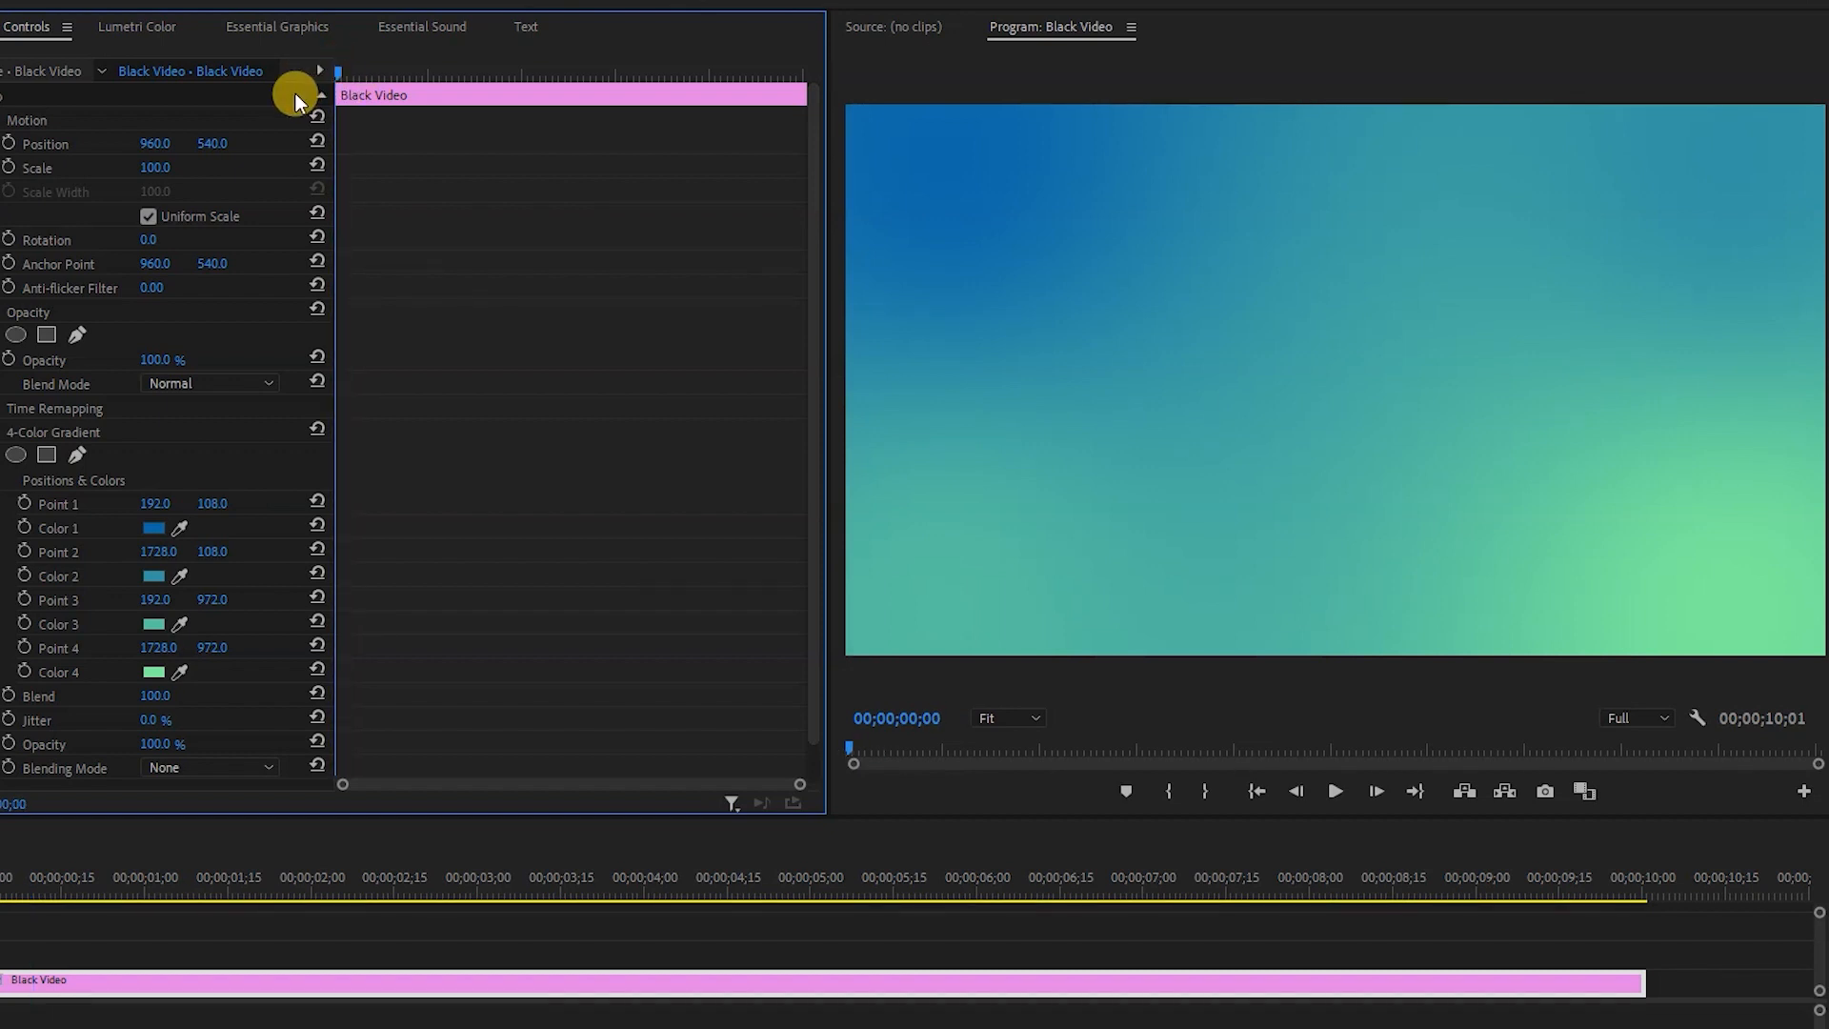
# Turn on keyframing for Points 1 to 4 and Colors 1 to 4 at the start of the clip
pyautogui.click(24, 505)
pyautogui.click(24, 527)
pyautogui.click(23, 552)
pyautogui.click(24, 575)
pyautogui.click(24, 601)
pyautogui.click(26, 625)
pyautogui.click(26, 648)
pyautogui.click(26, 672)
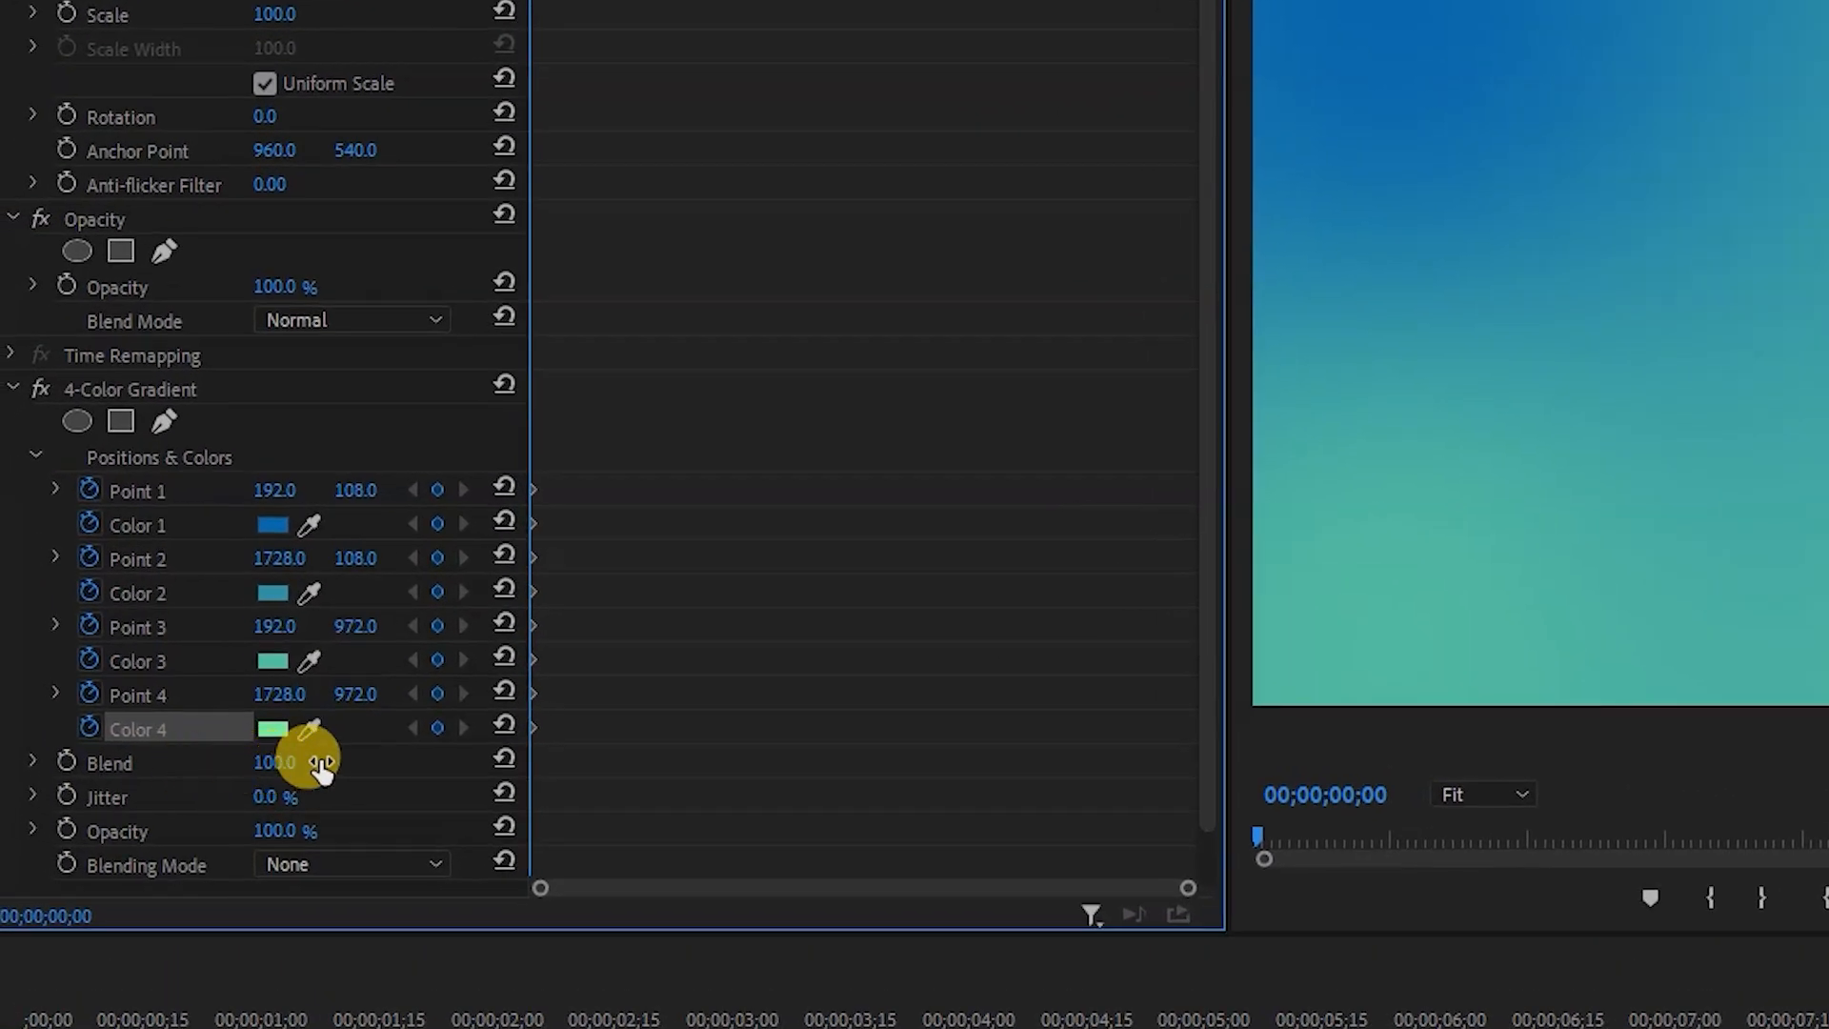
# Try Blend values of 800 and 400 for the 4-Color Gradient
pyautogui.click(282, 767)
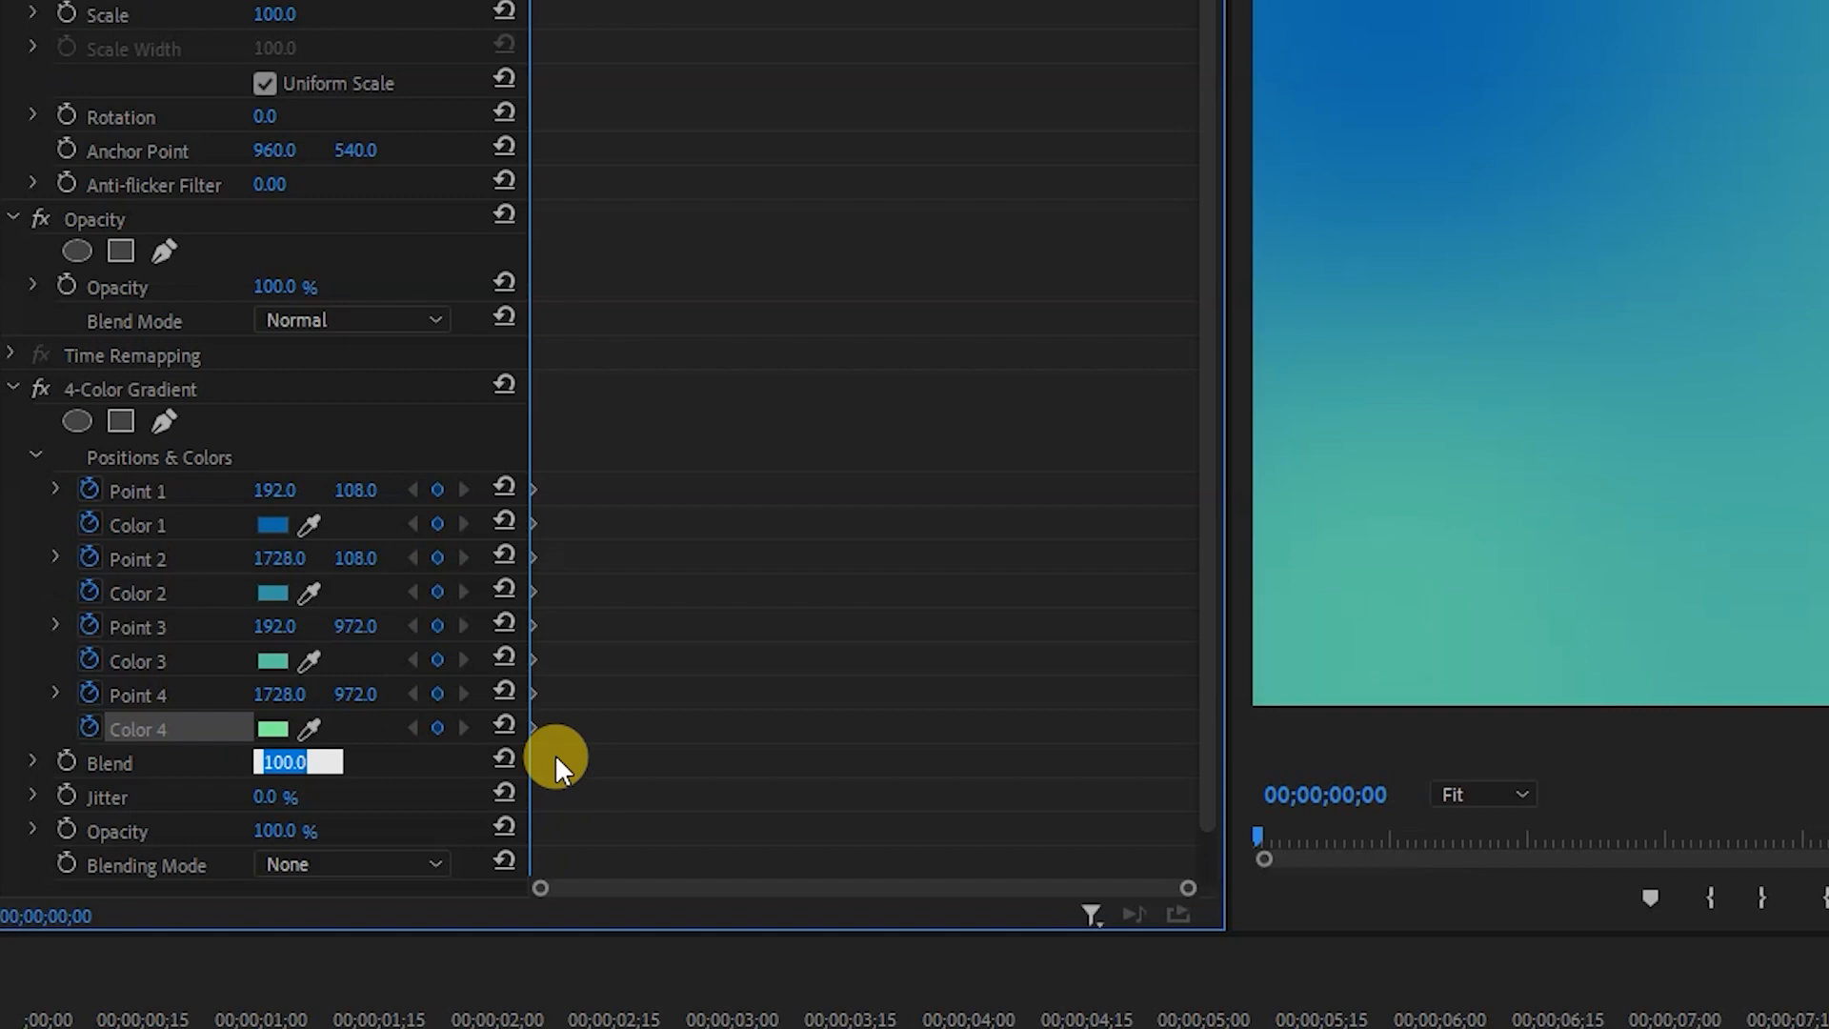
pyautogui.write('8')
pyautogui.write('00')
pyautogui.press('Return')
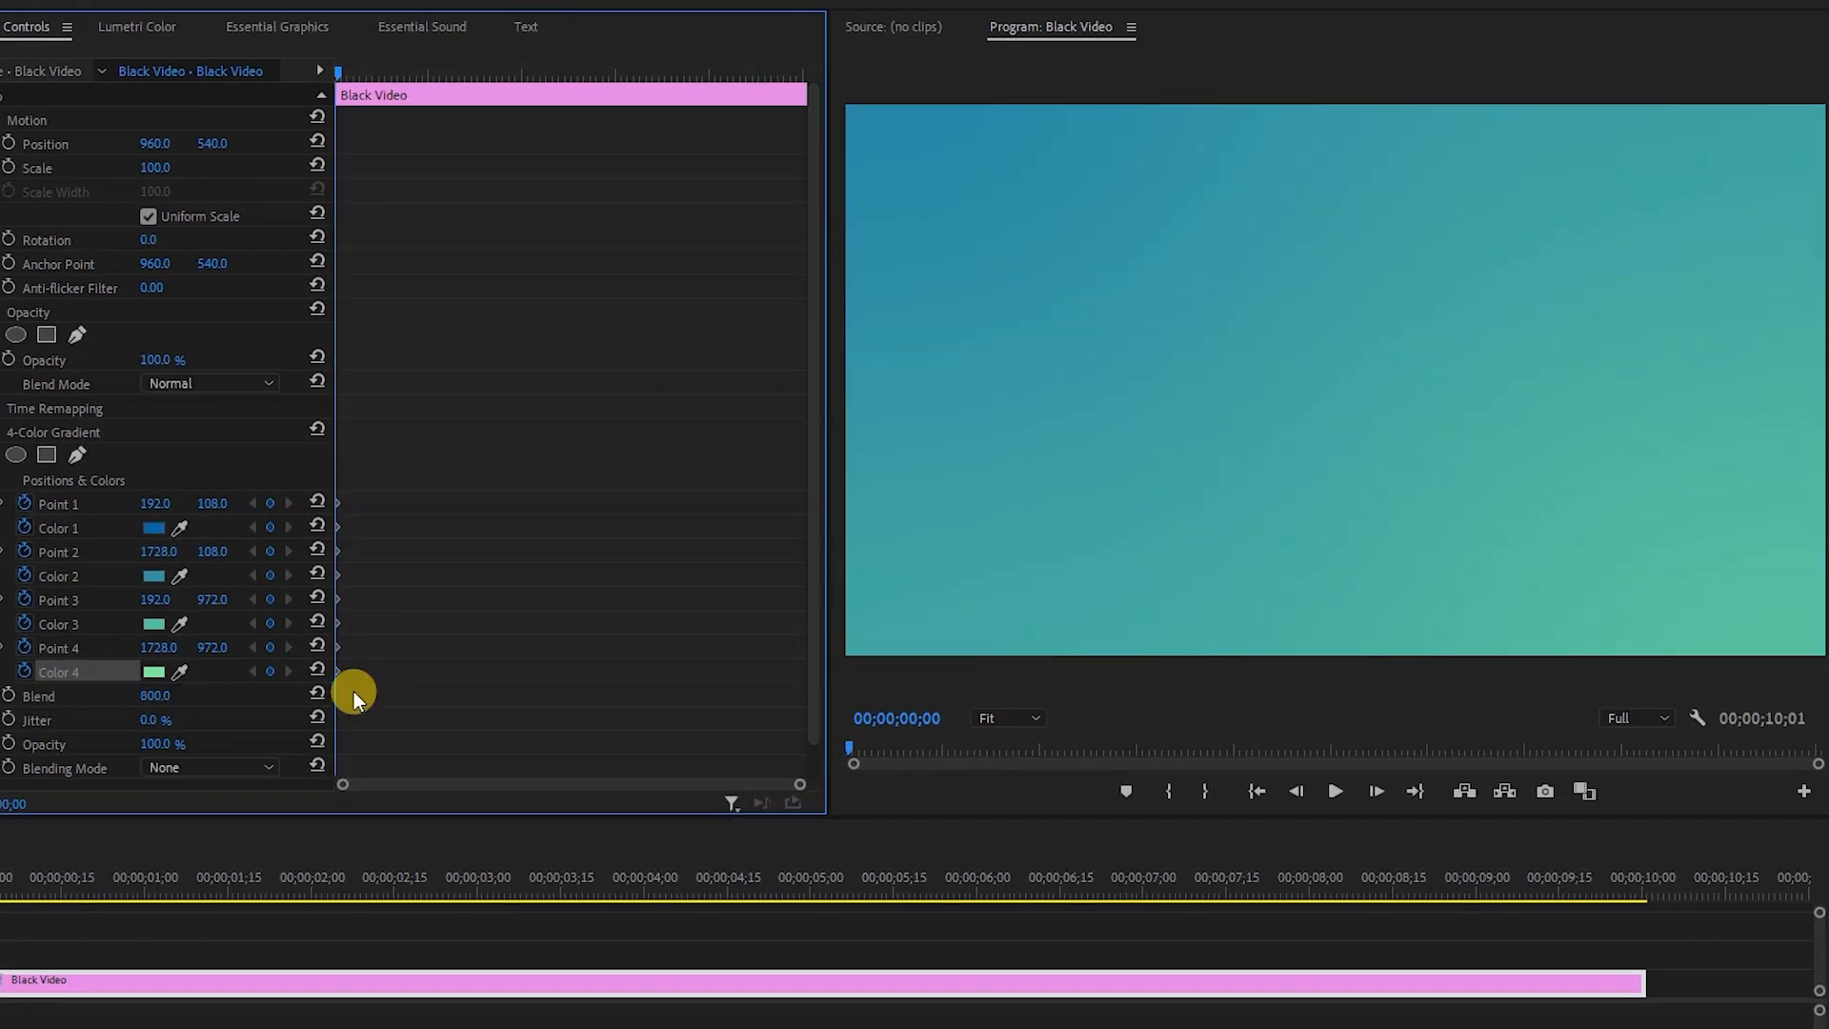
pyautogui.click(158, 695)
pyautogui.write('400')
pyautogui.press('Return')
# Set the Blend of the 4-Color Gradient to 300
pyautogui.click(171, 695)
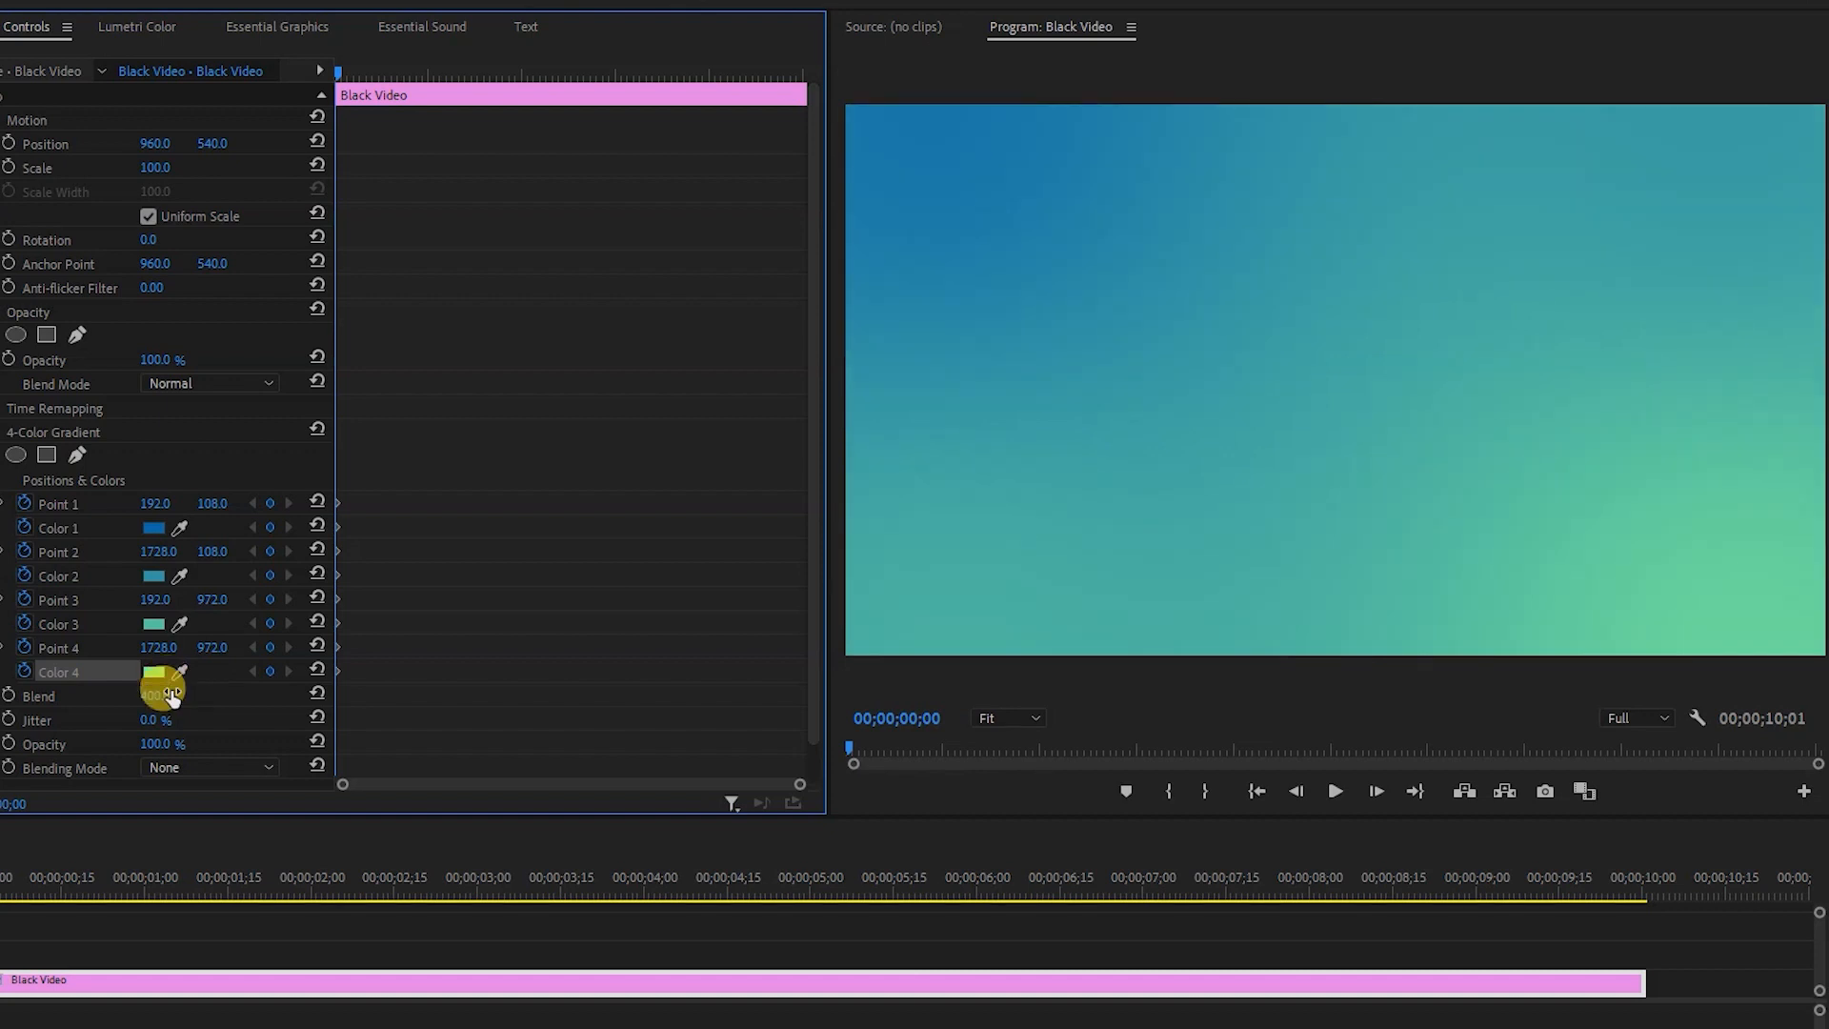
pyautogui.click(156, 696)
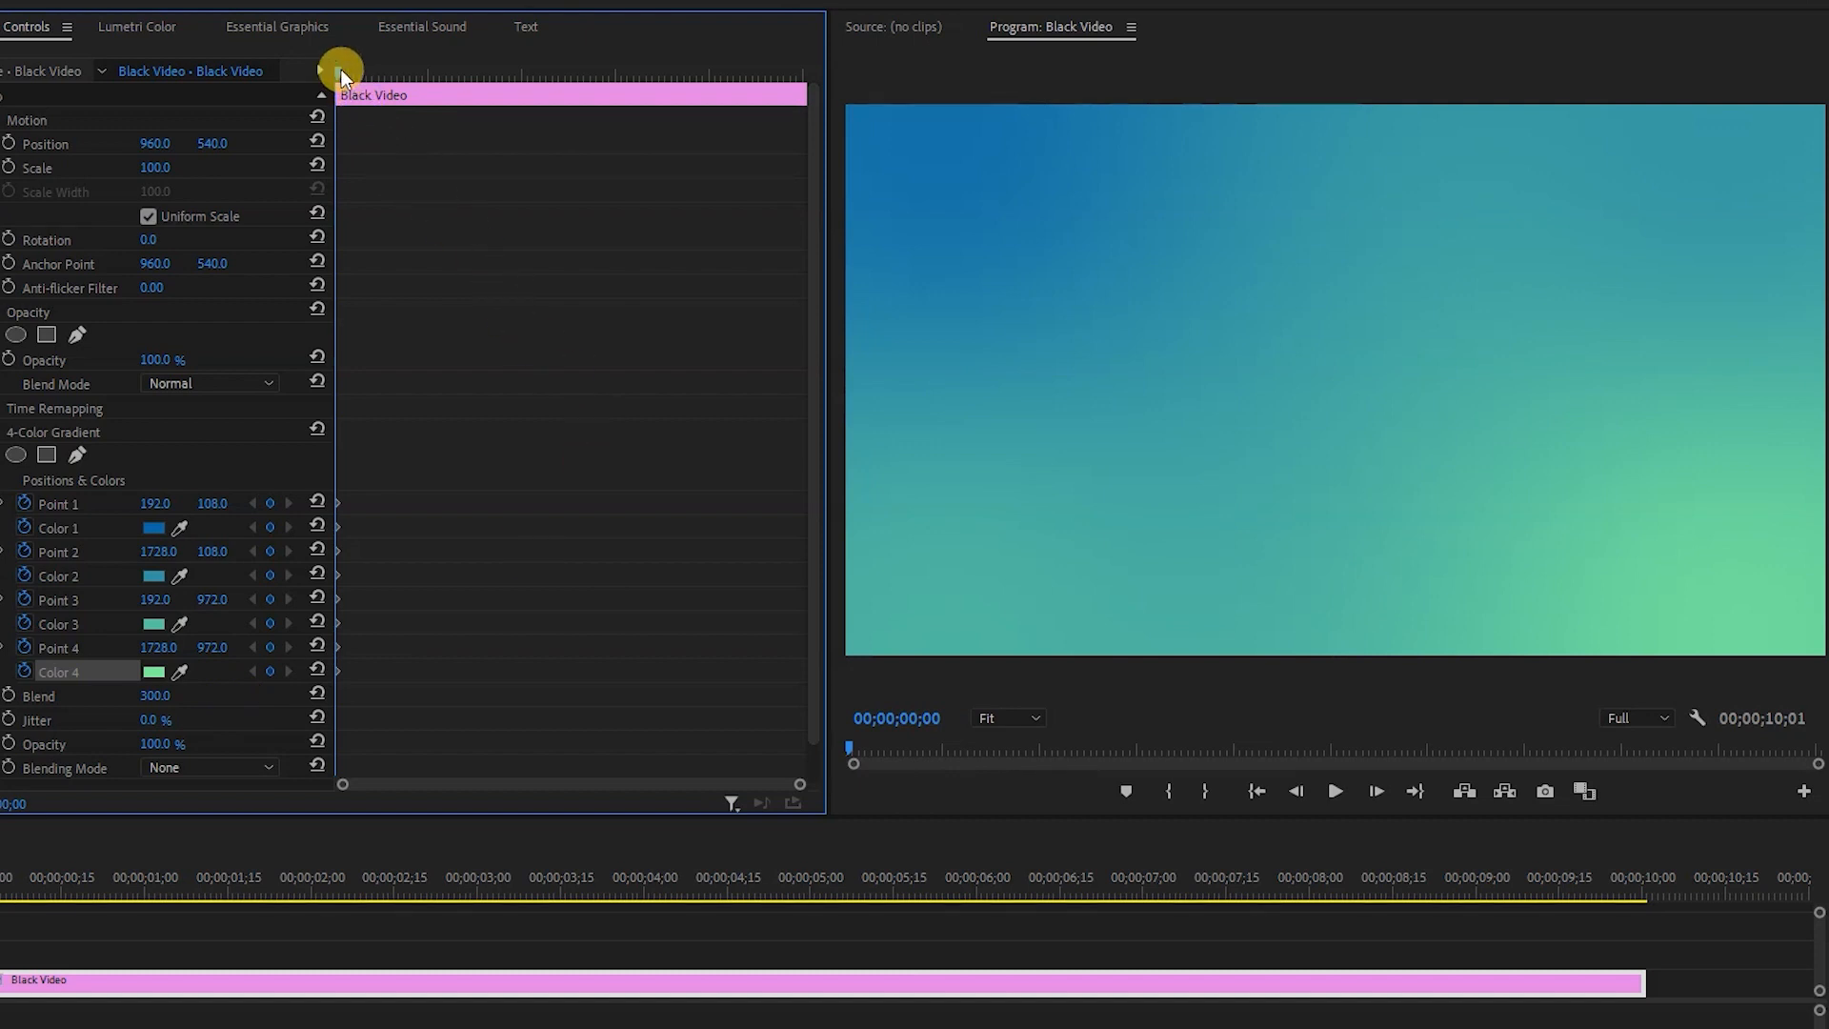
# At 00;00;02;02, move gradient Point 1 to about 1653, 110, Point 2 to 1718, 883, Point 3 to 182, 148 and Point 4 to 271, 986
pyautogui.moveTo(342, 70); pyautogui.dragTo(439, 71)
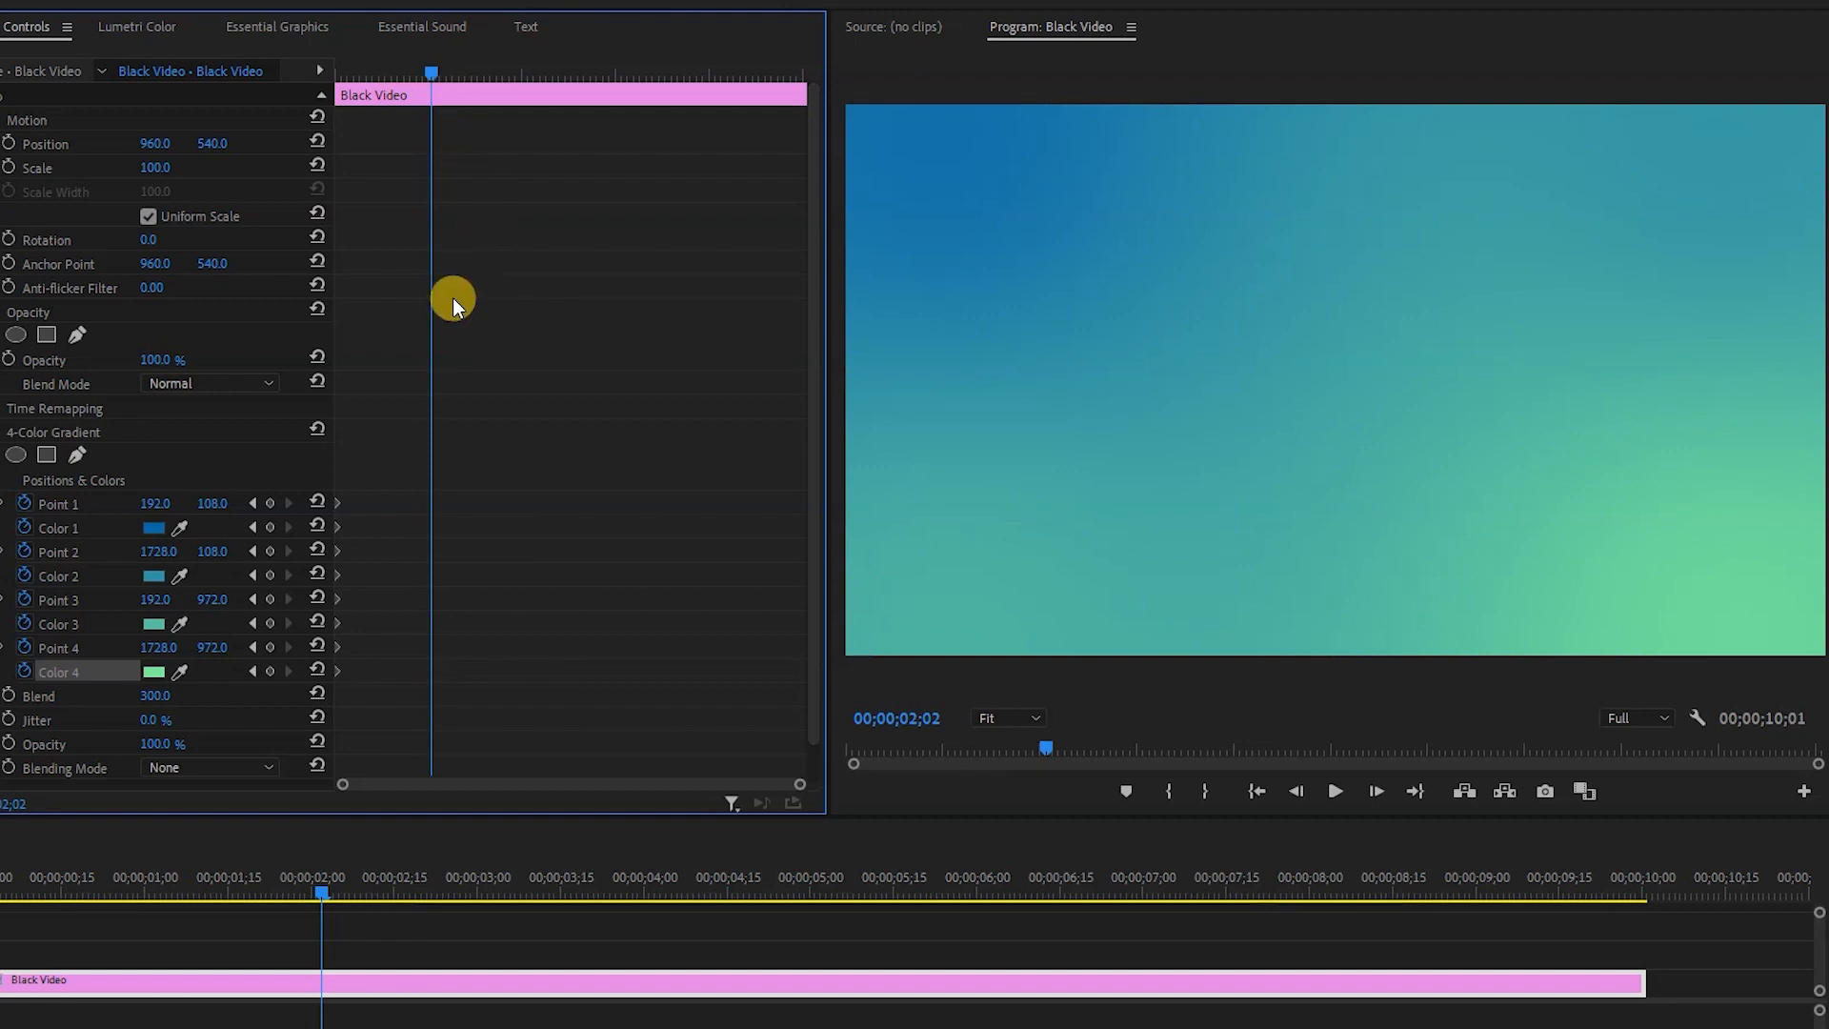
pyautogui.click(79, 436)
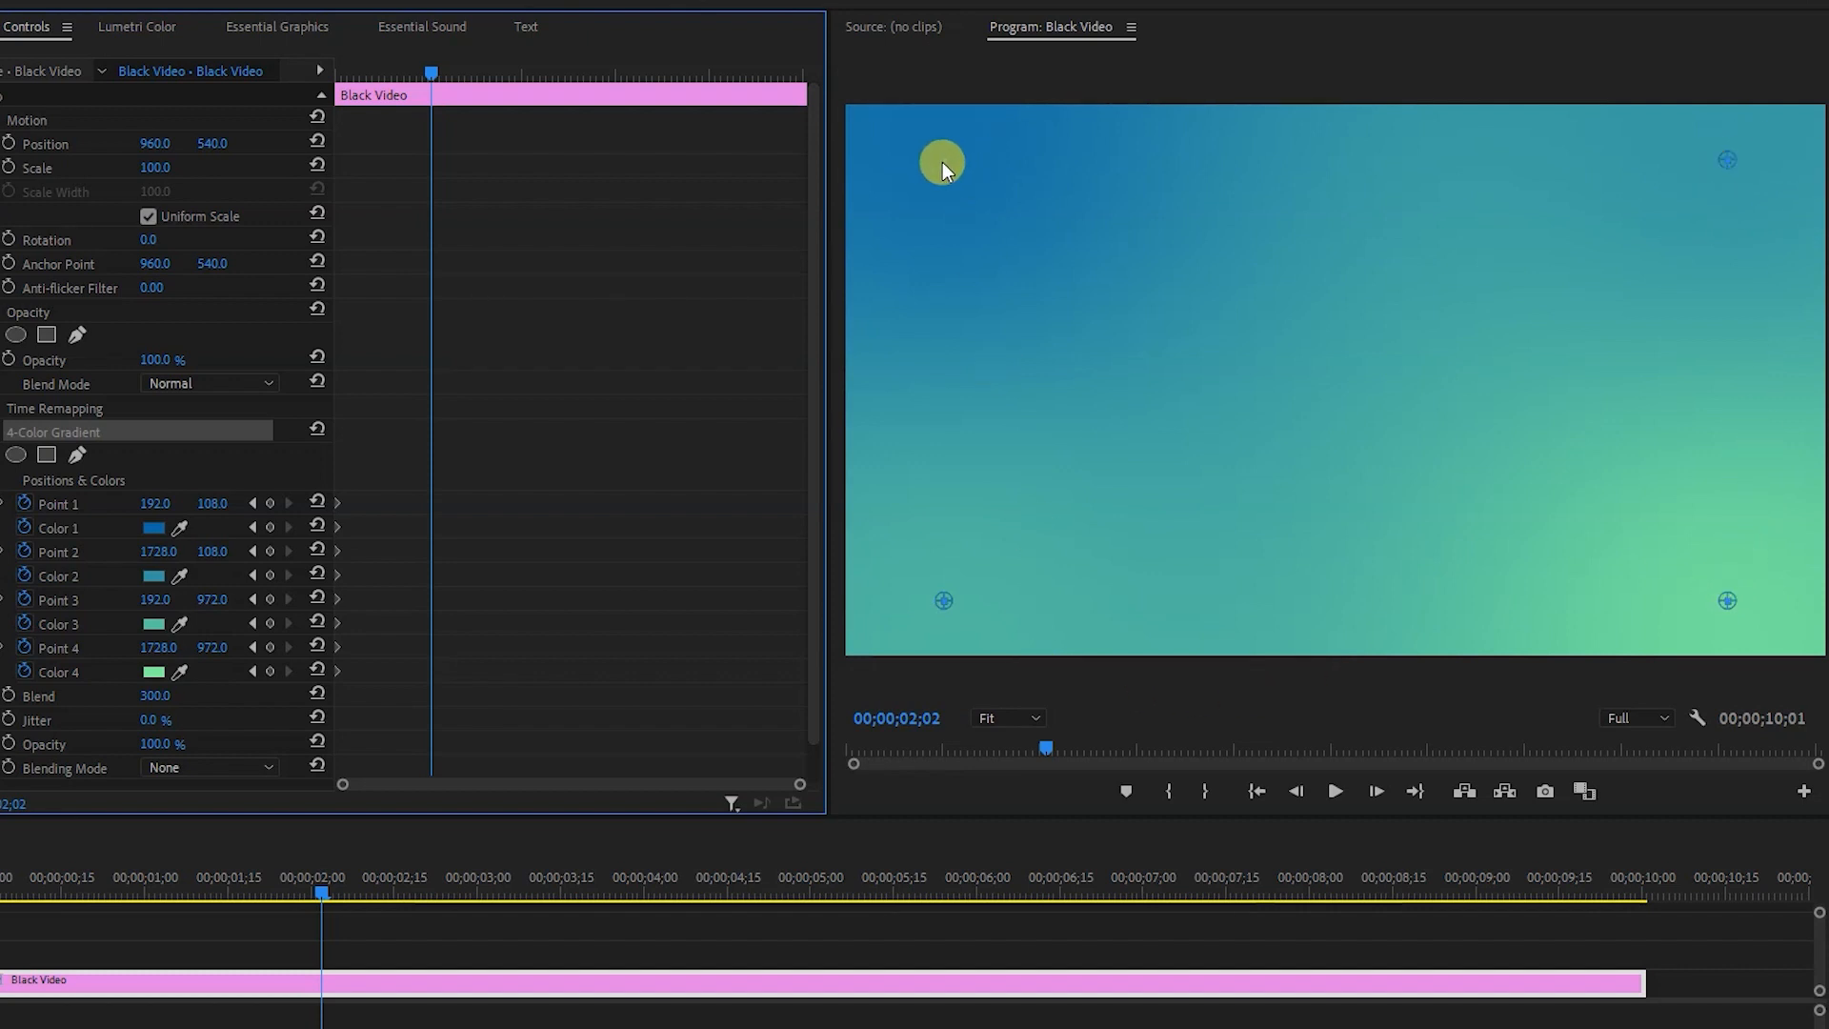
pyautogui.click(941, 162)
pyautogui.moveTo(1732, 545); pyautogui.dragTo(1692, 169)
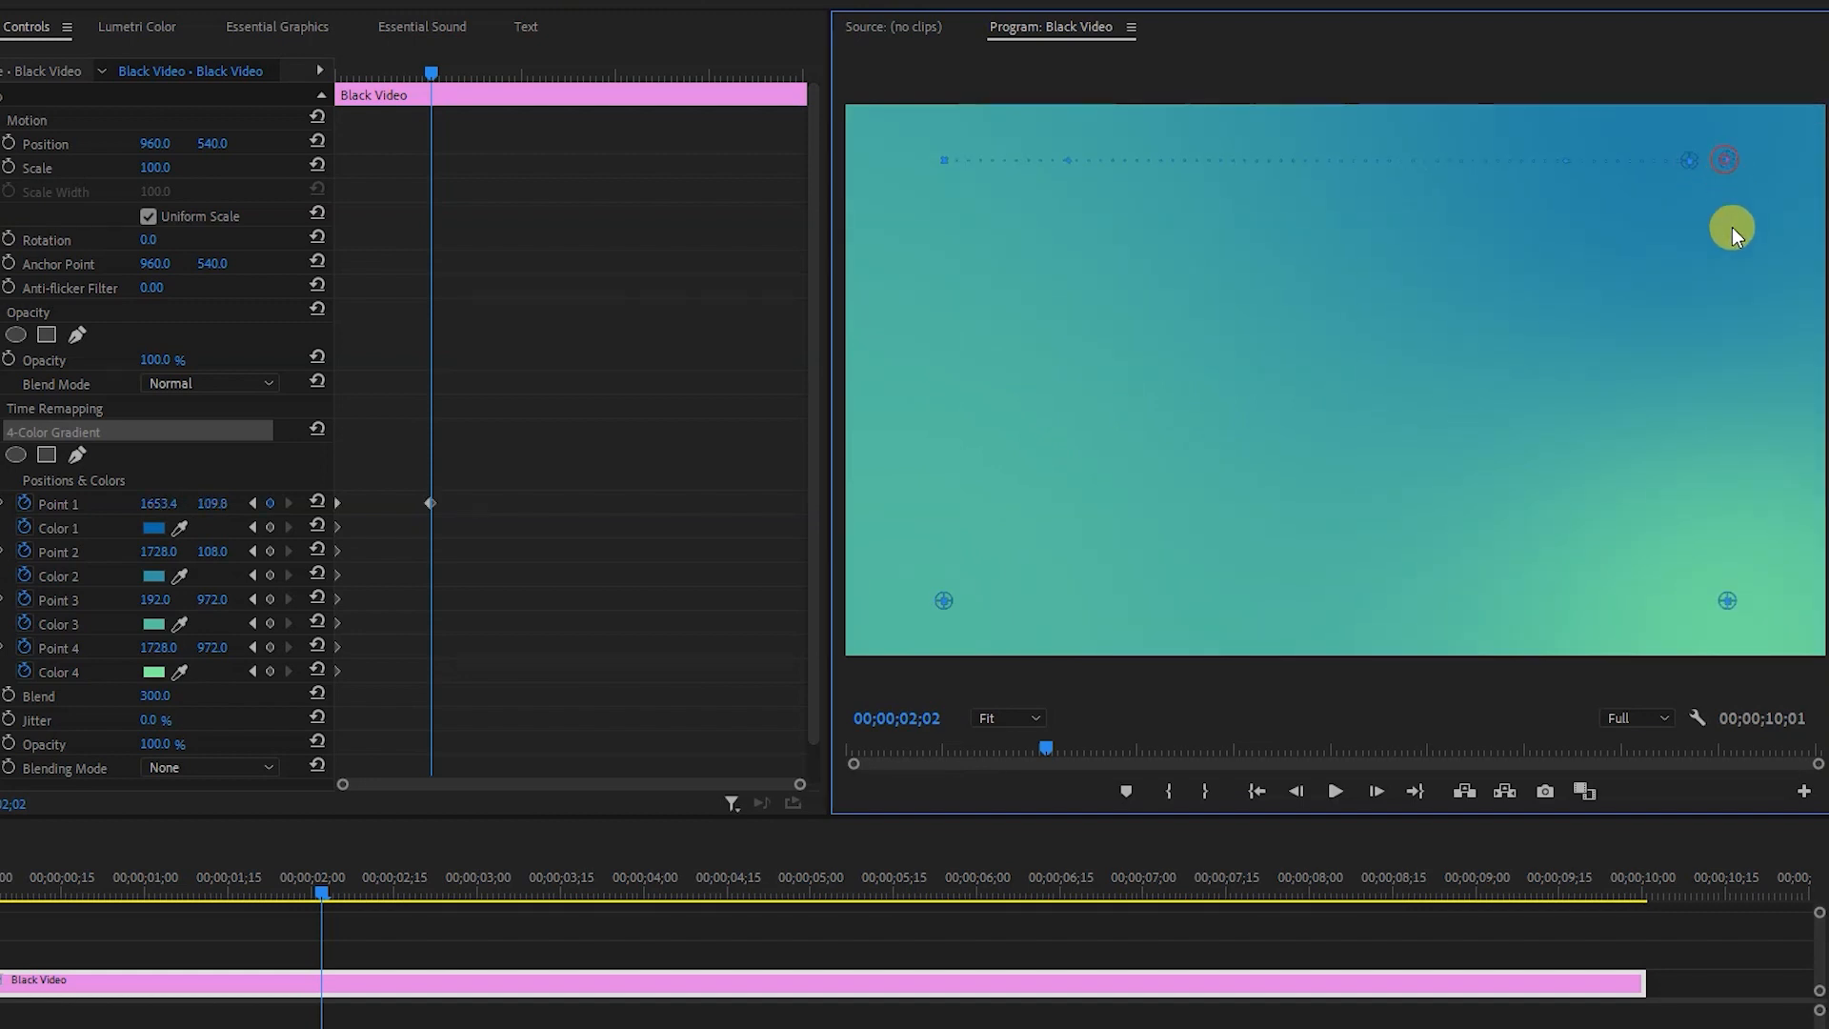
pyautogui.moveTo(1721, 569); pyautogui.dragTo(985, 608)
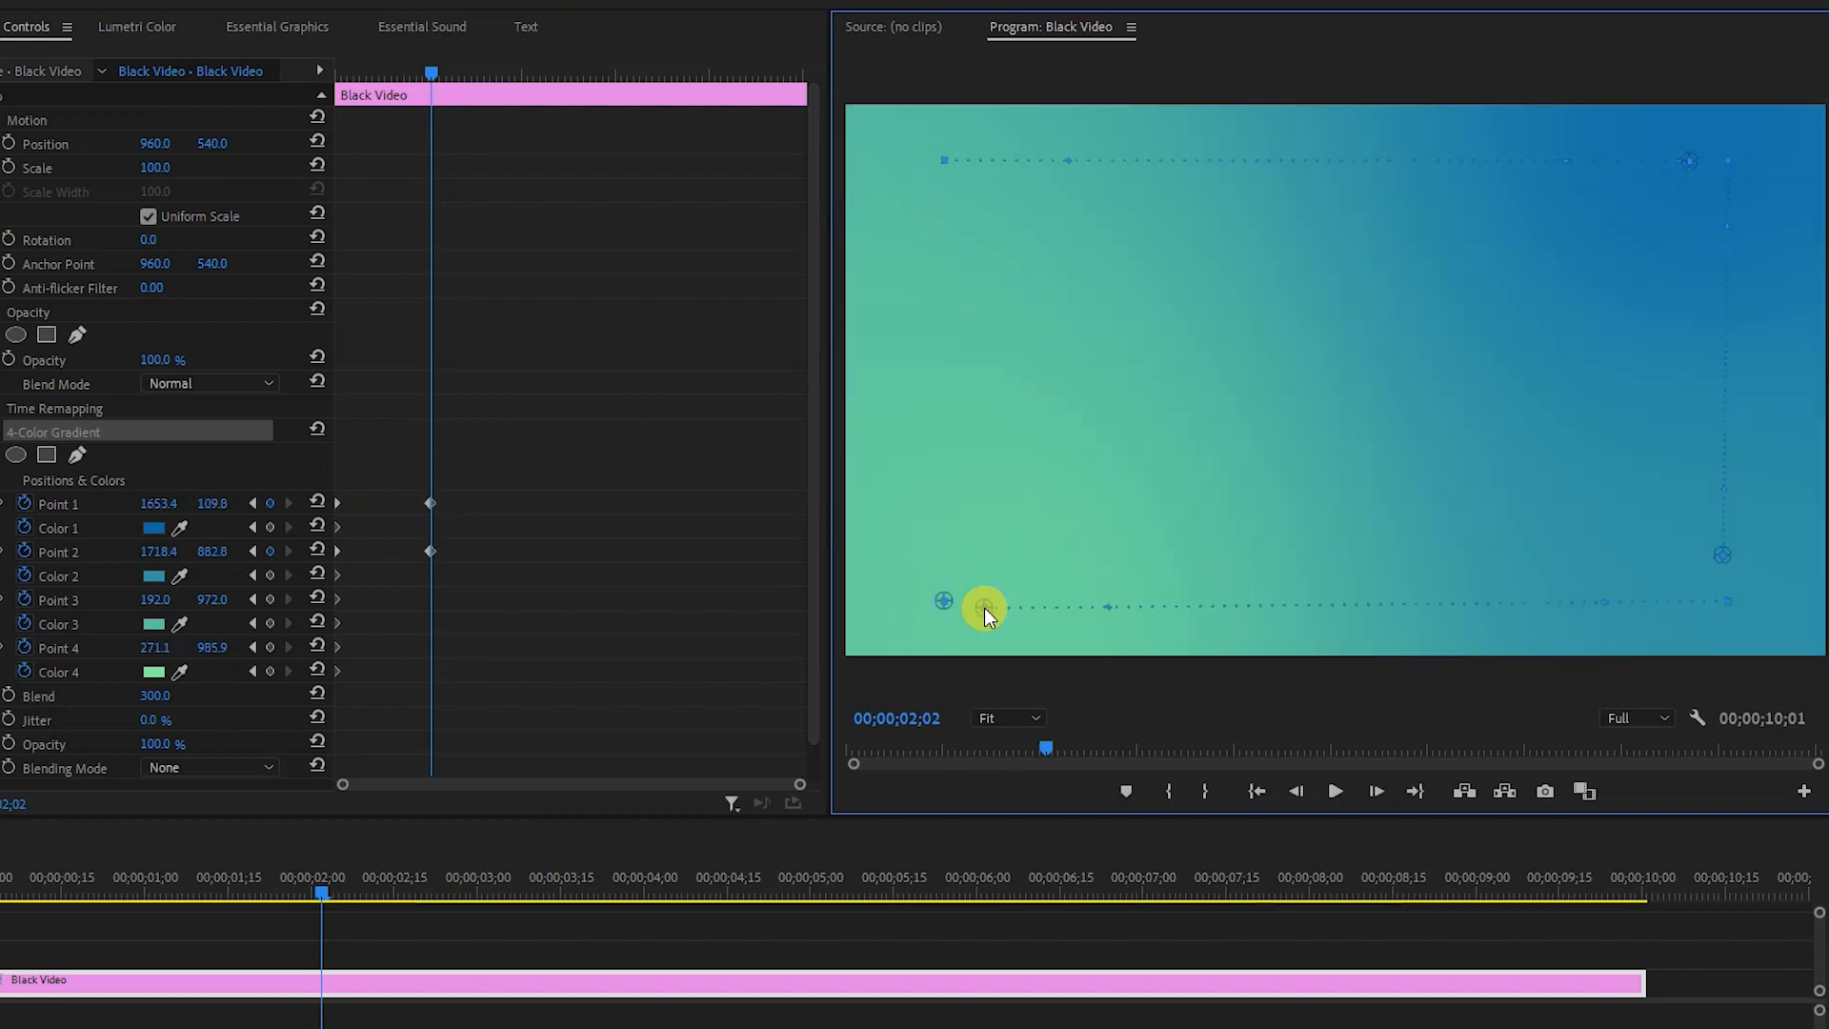
pyautogui.moveTo(962, 363); pyautogui.dragTo(939, 180)
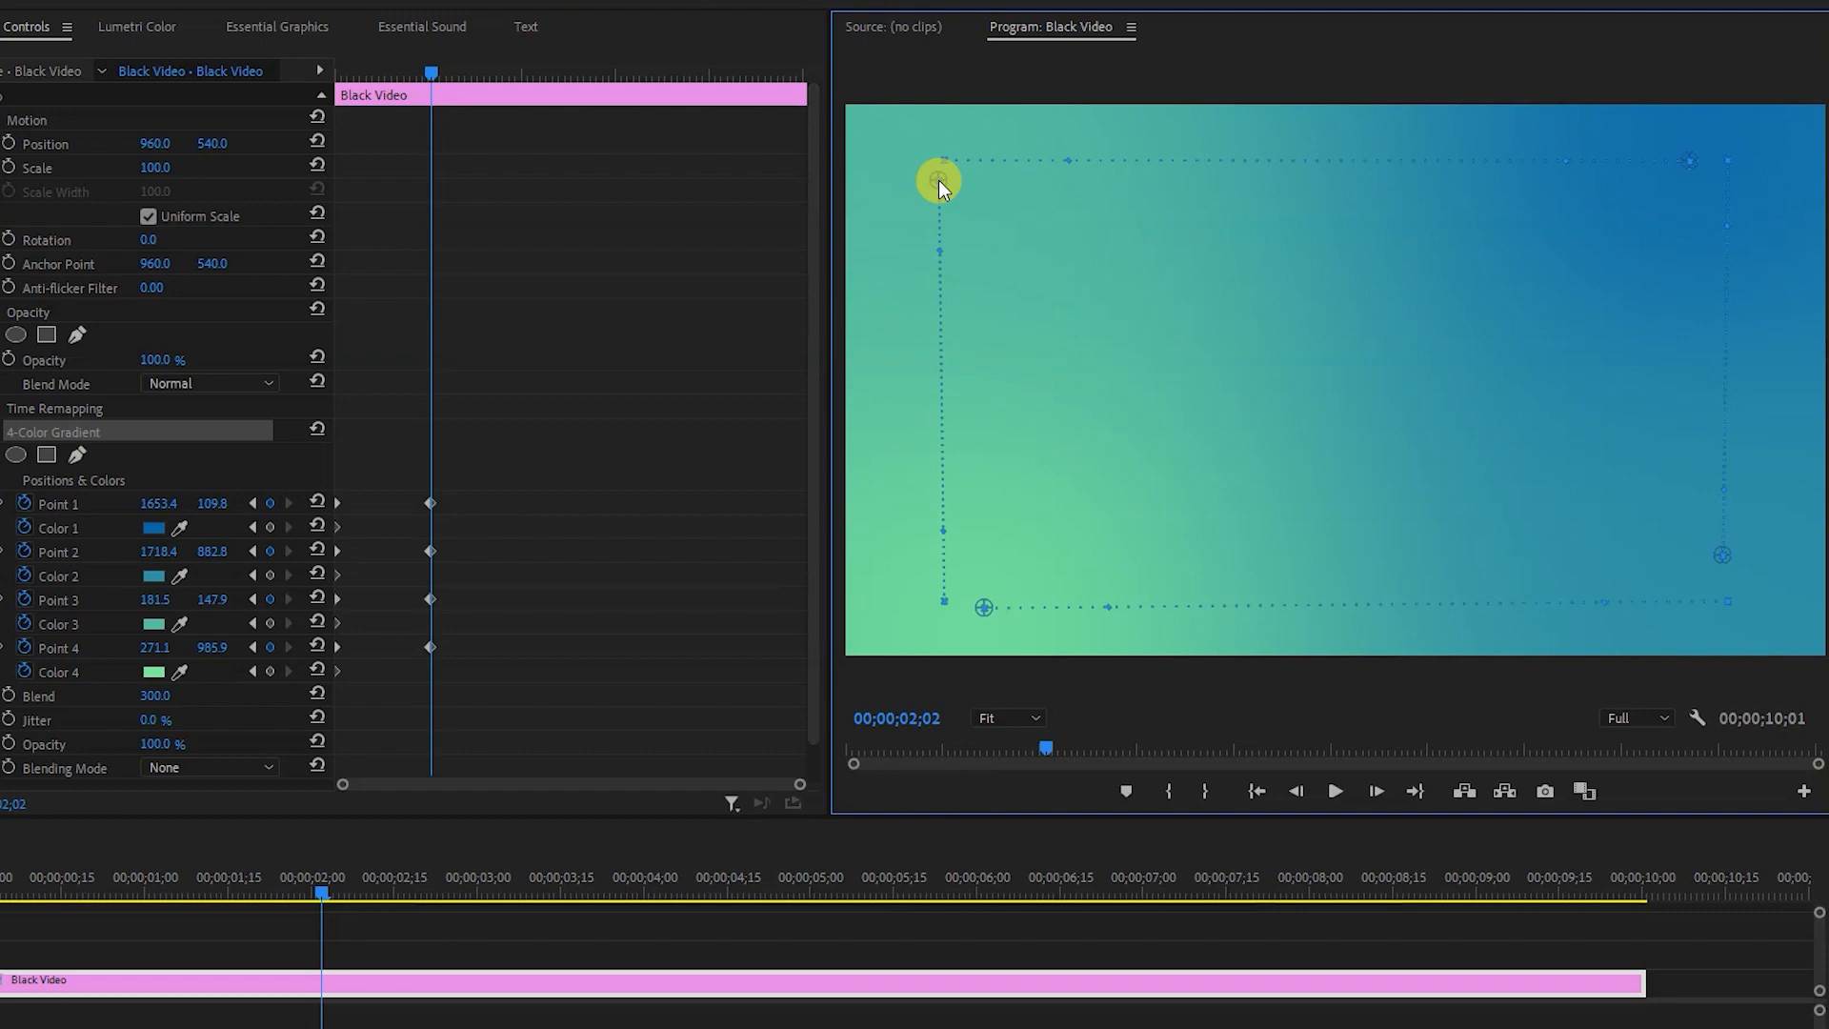
# At 00;00;04;01, move Point 1 to about 226, 244, Point 2 near the frame's lower-left corner, Point 3 to 1627, 892 and Point 4 to 1564, 103
pyautogui.moveTo(433, 73); pyautogui.dragTo(526, 75)
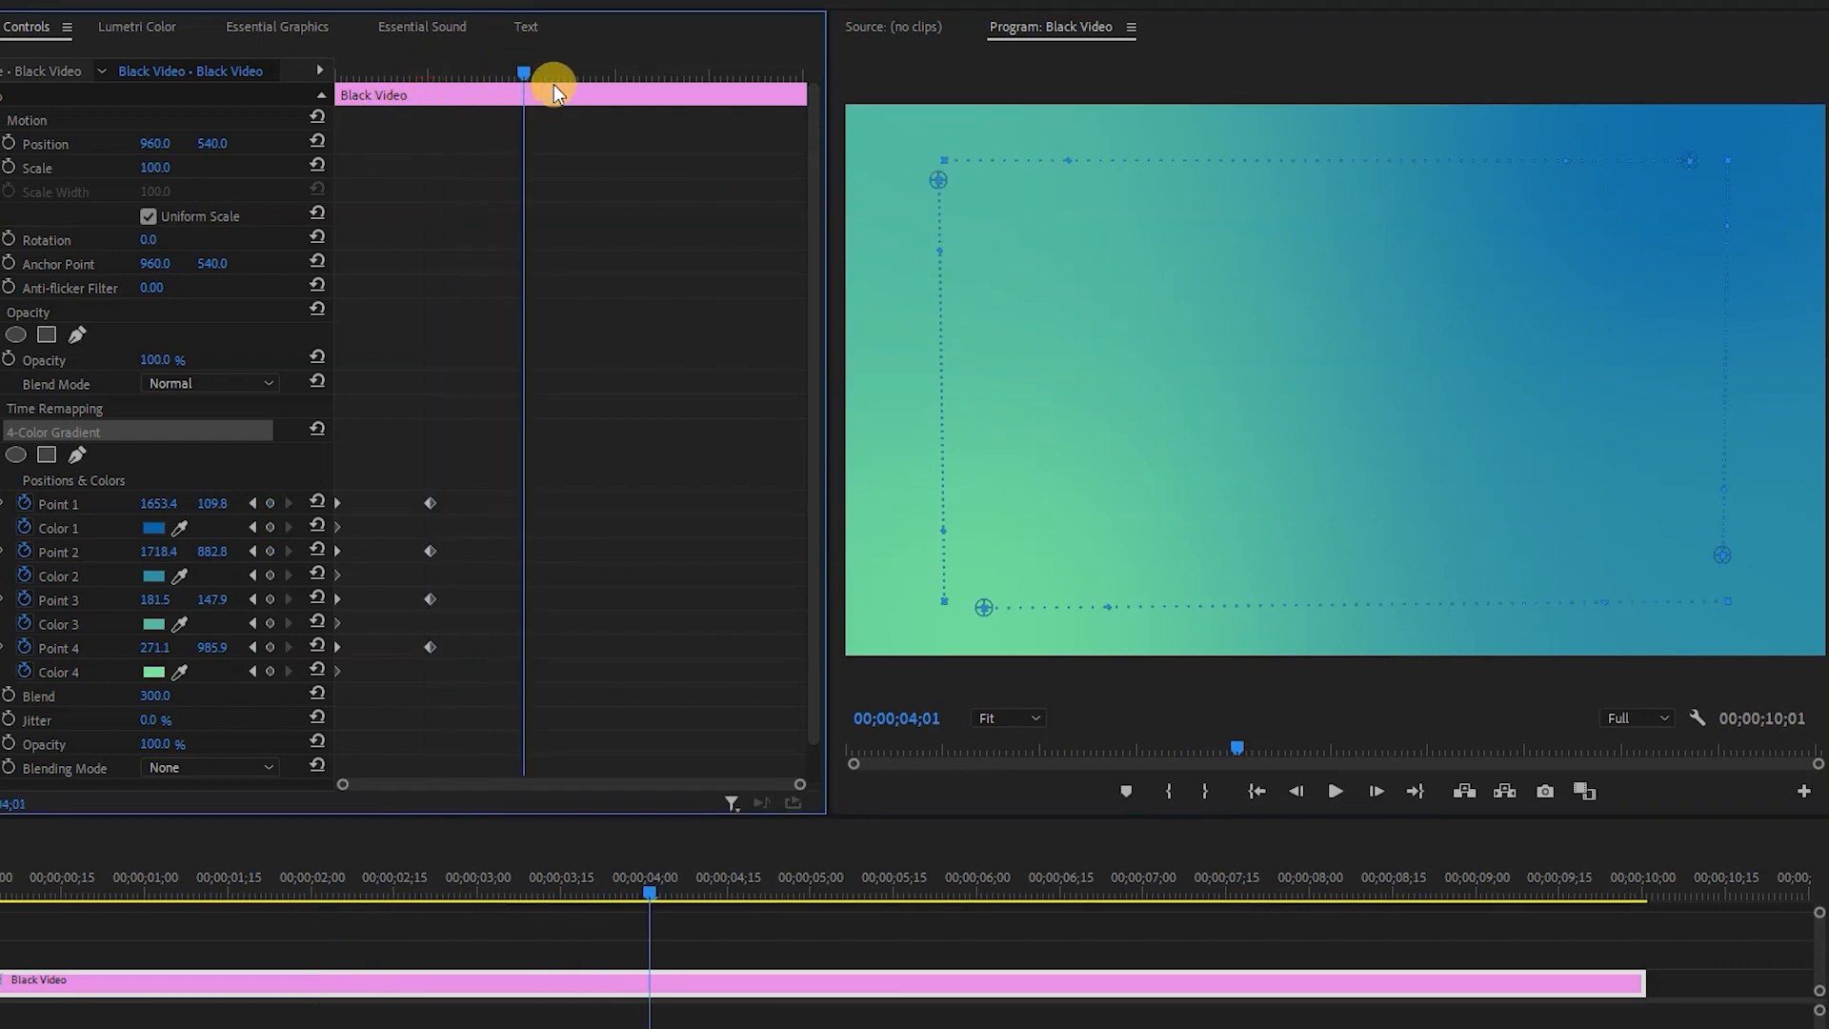
pyautogui.moveTo(939, 180)
pyautogui.mouseDown()
pyautogui.moveTo(1513, 494)
pyautogui.moveTo(1675, 558)
pyautogui.moveTo(958, 211)
pyautogui.mouseUp()
pyautogui.moveTo(1689, 161); pyautogui.dragTo(1644, 157)
# At 00;00;06;02, move Point 2 to about 148, 995, Point 1 near the frame's lower-right corner, Point 3 near the upper-right and Point 4 near the upper-left
pyautogui.moveTo(527, 72); pyautogui.dragTo(618, 73)
pyautogui.moveTo(958, 210)
pyautogui.mouseDown()
pyautogui.moveTo(898, 498)
pyautogui.moveTo(920, 611)
pyautogui.moveTo(962, 229)
pyautogui.mouseUp()
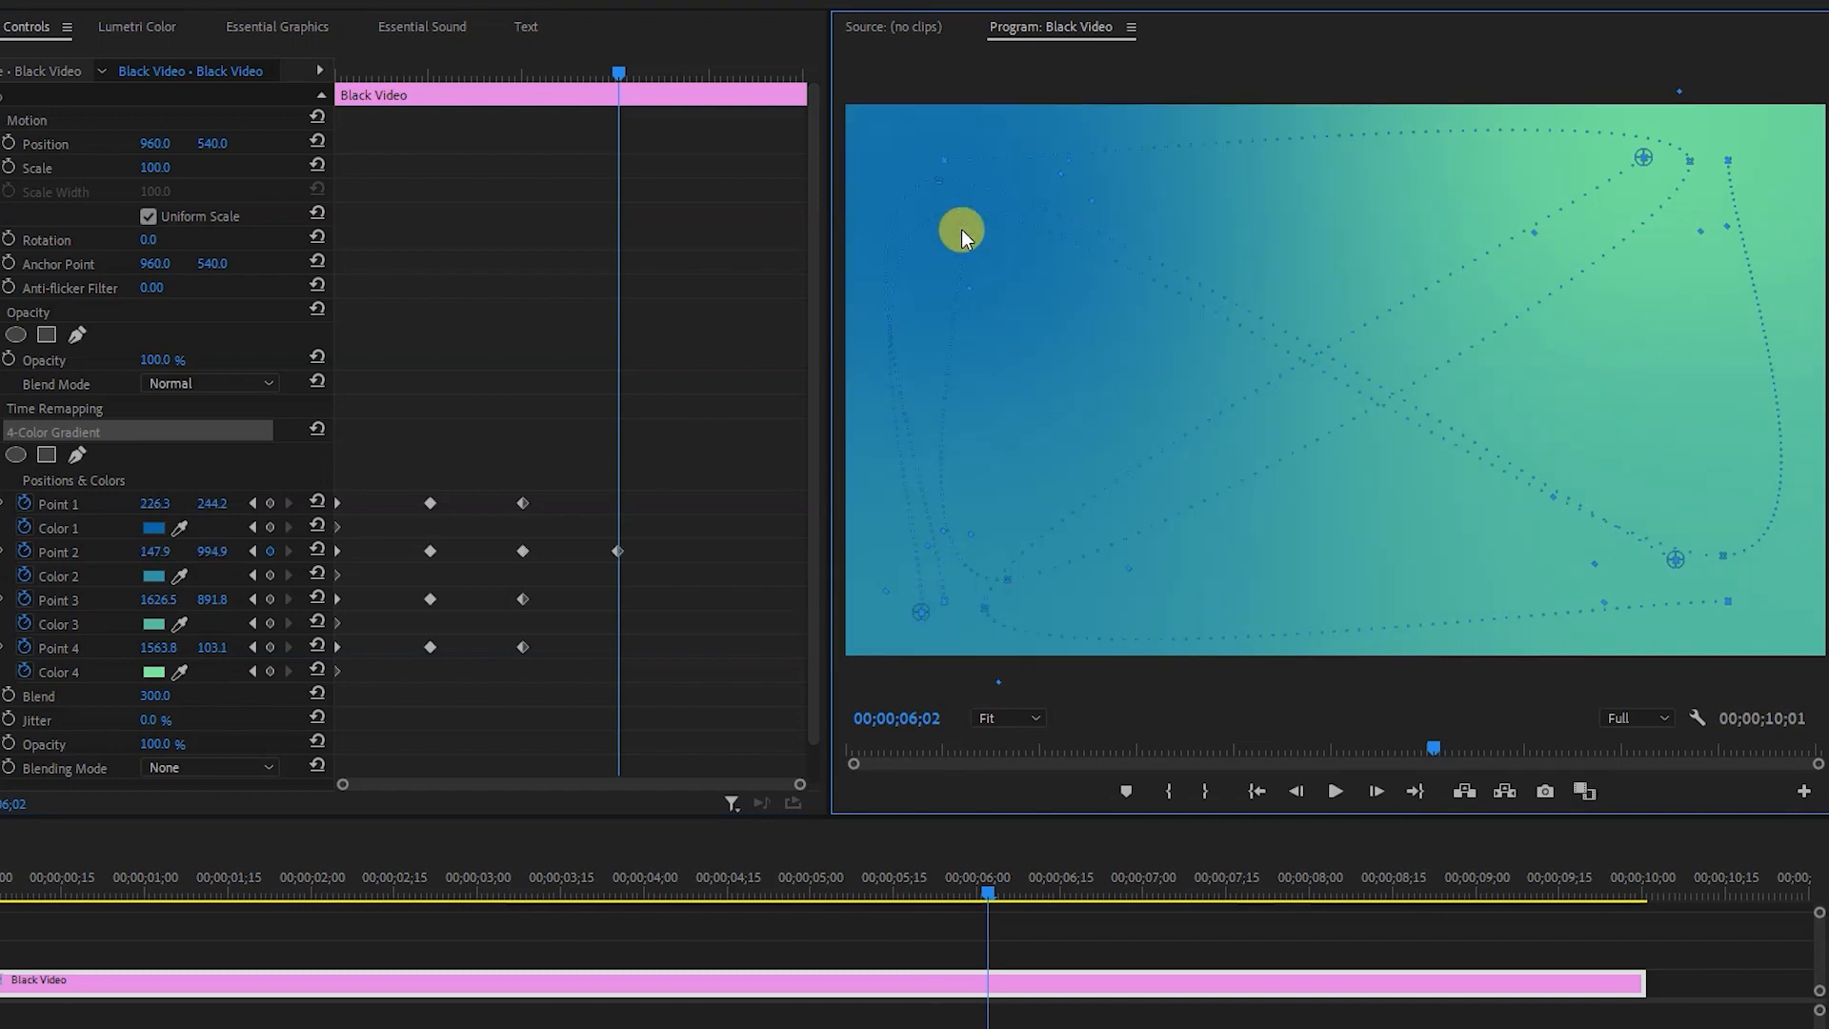
pyautogui.moveTo(1675, 559); pyautogui.dragTo(1677, 562)
pyautogui.moveTo(1576, 192); pyautogui.dragTo(1743, 576)
# At 00;00;08;01, move Point 1 to about 1783, 141, Point 2 to 1709, 959, Point 3 to 419, 988 and Point 4 to 332, 276
pyautogui.click(631, 75)
pyautogui.moveTo(632, 75); pyautogui.dragTo(710, 74)
pyautogui.moveTo(1743, 572); pyautogui.dragTo(1756, 177)
pyautogui.moveTo(1621, 216); pyautogui.dragTo(1059, 608)
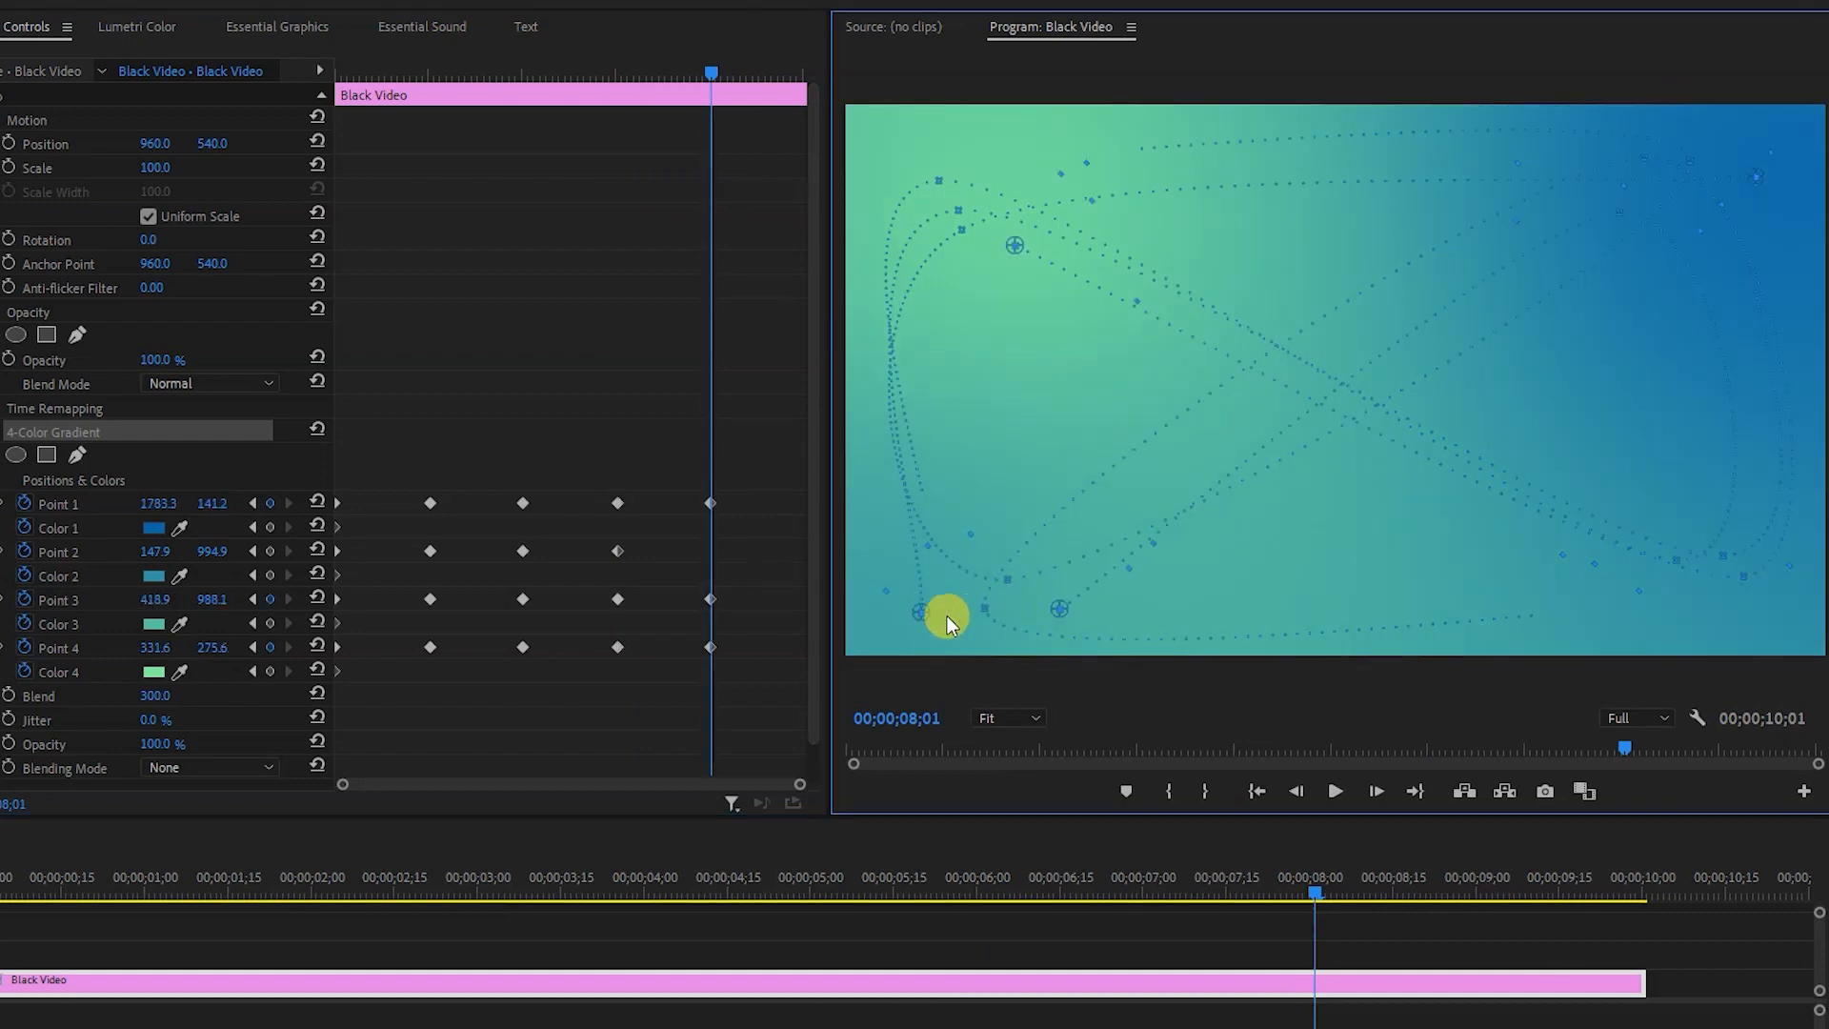
pyautogui.moveTo(1725, 607); pyautogui.dragTo(1717, 594)
# At 00;00;09;23, move Point 1 to about 271, 986, Point 2 to 1622, 327, Point 3 to 170, 103 and Point 4 to 1651, 215
pyautogui.moveTo(711, 74); pyautogui.dragTo(791, 74)
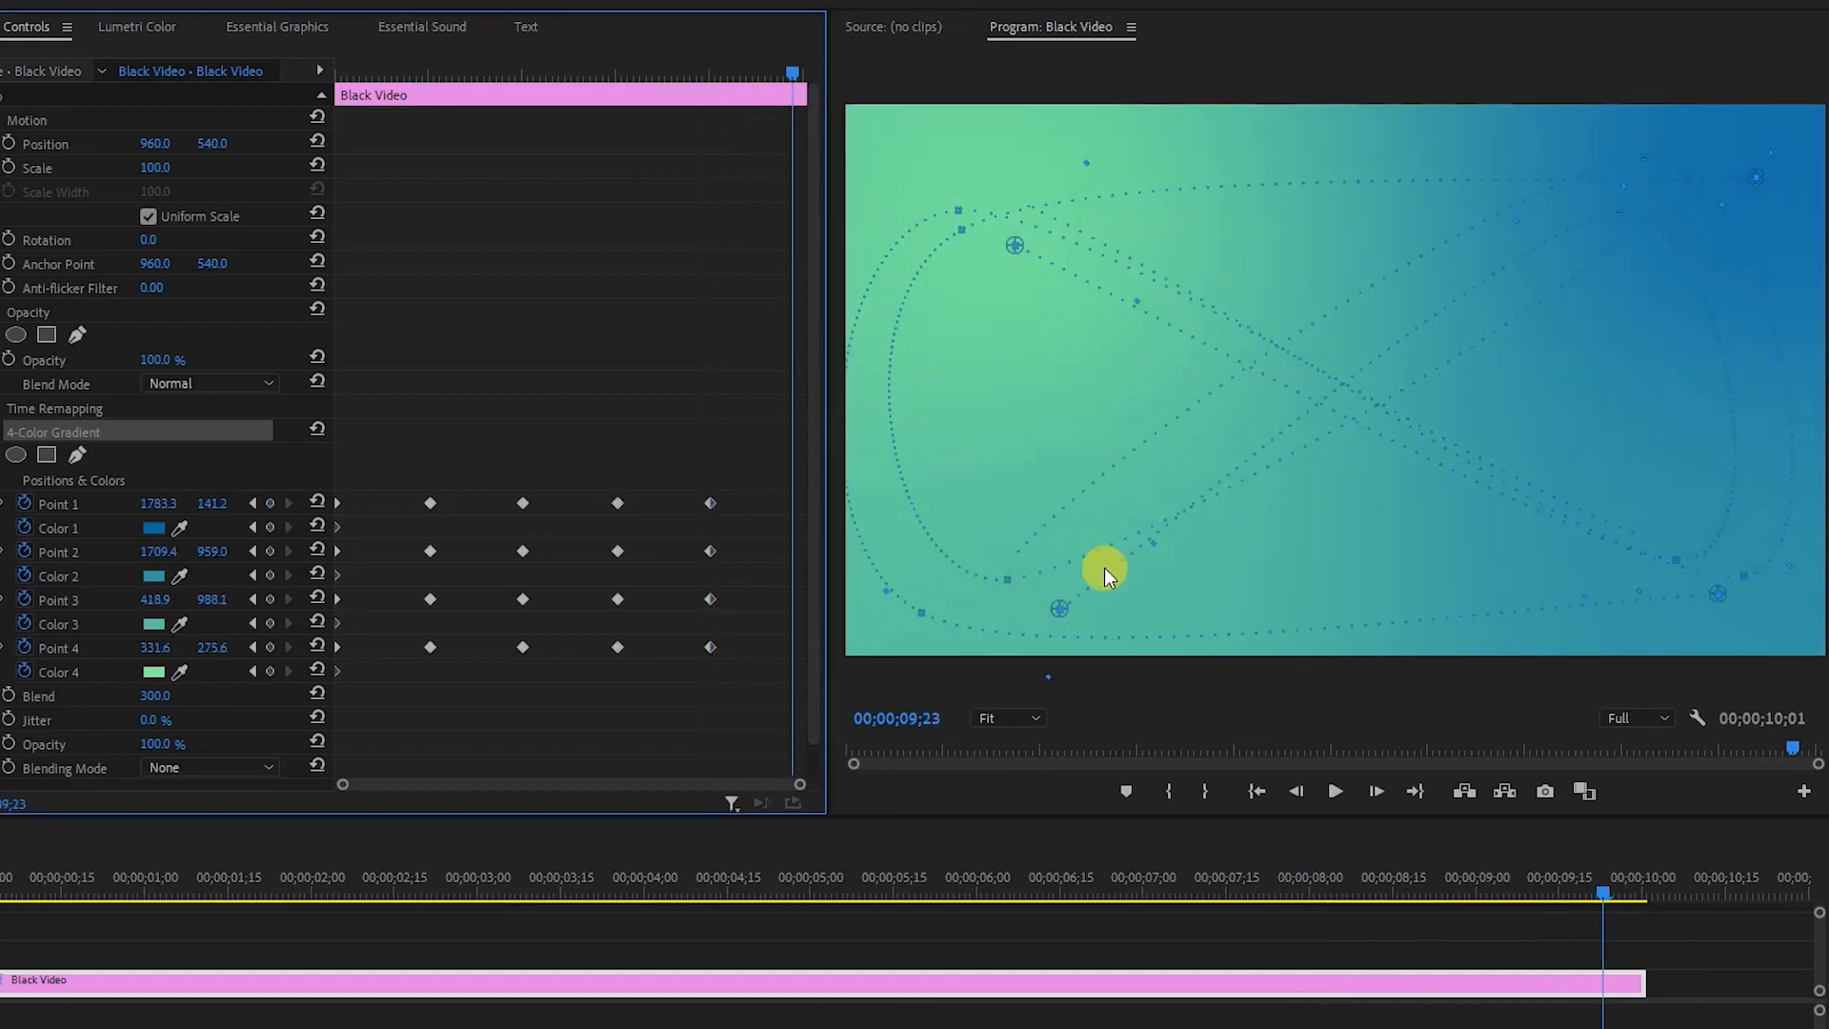
pyautogui.moveTo(1059, 608); pyautogui.dragTo(934, 157)
pyautogui.moveTo(1016, 245); pyautogui.dragTo(983, 608)
pyautogui.moveTo(1722, 597); pyautogui.dragTo(1674, 273)
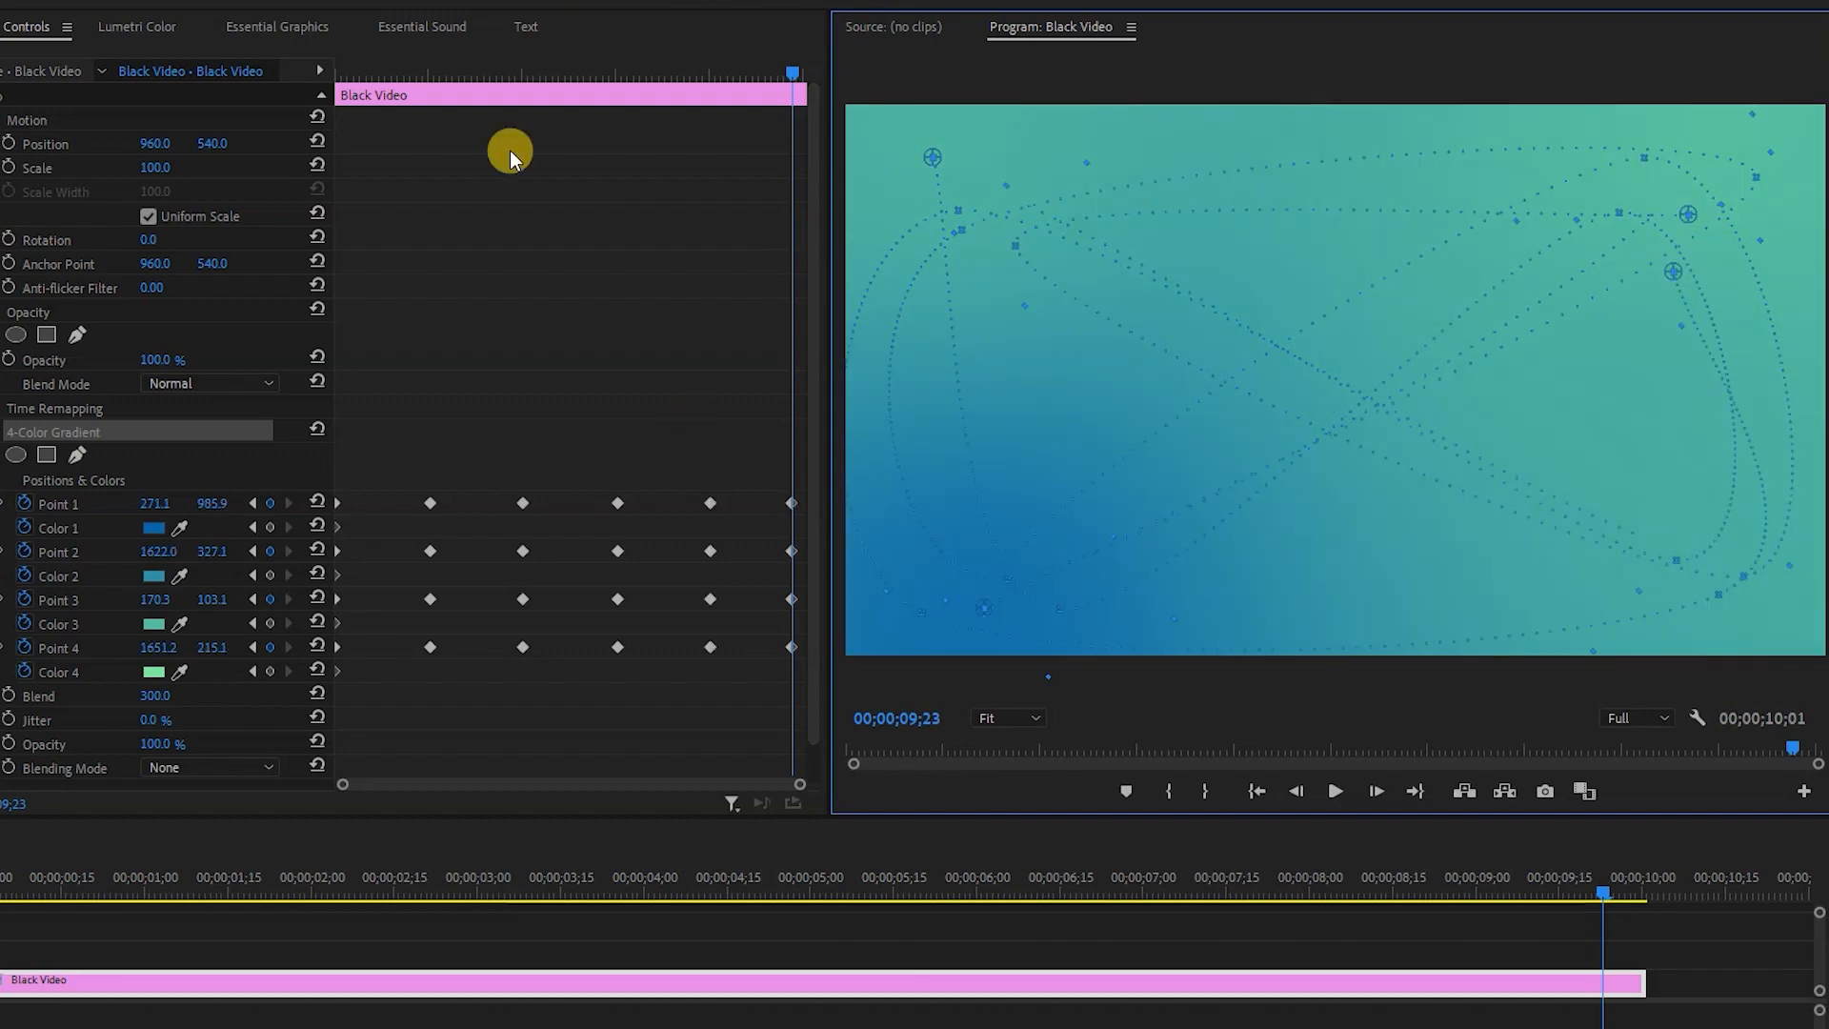
# Play the gradient animation from the start of the clip and return the playhead to 00;00;00;00
pyautogui.moveTo(465, 61); pyautogui.dragTo(328, 55)
pyautogui.press('space')
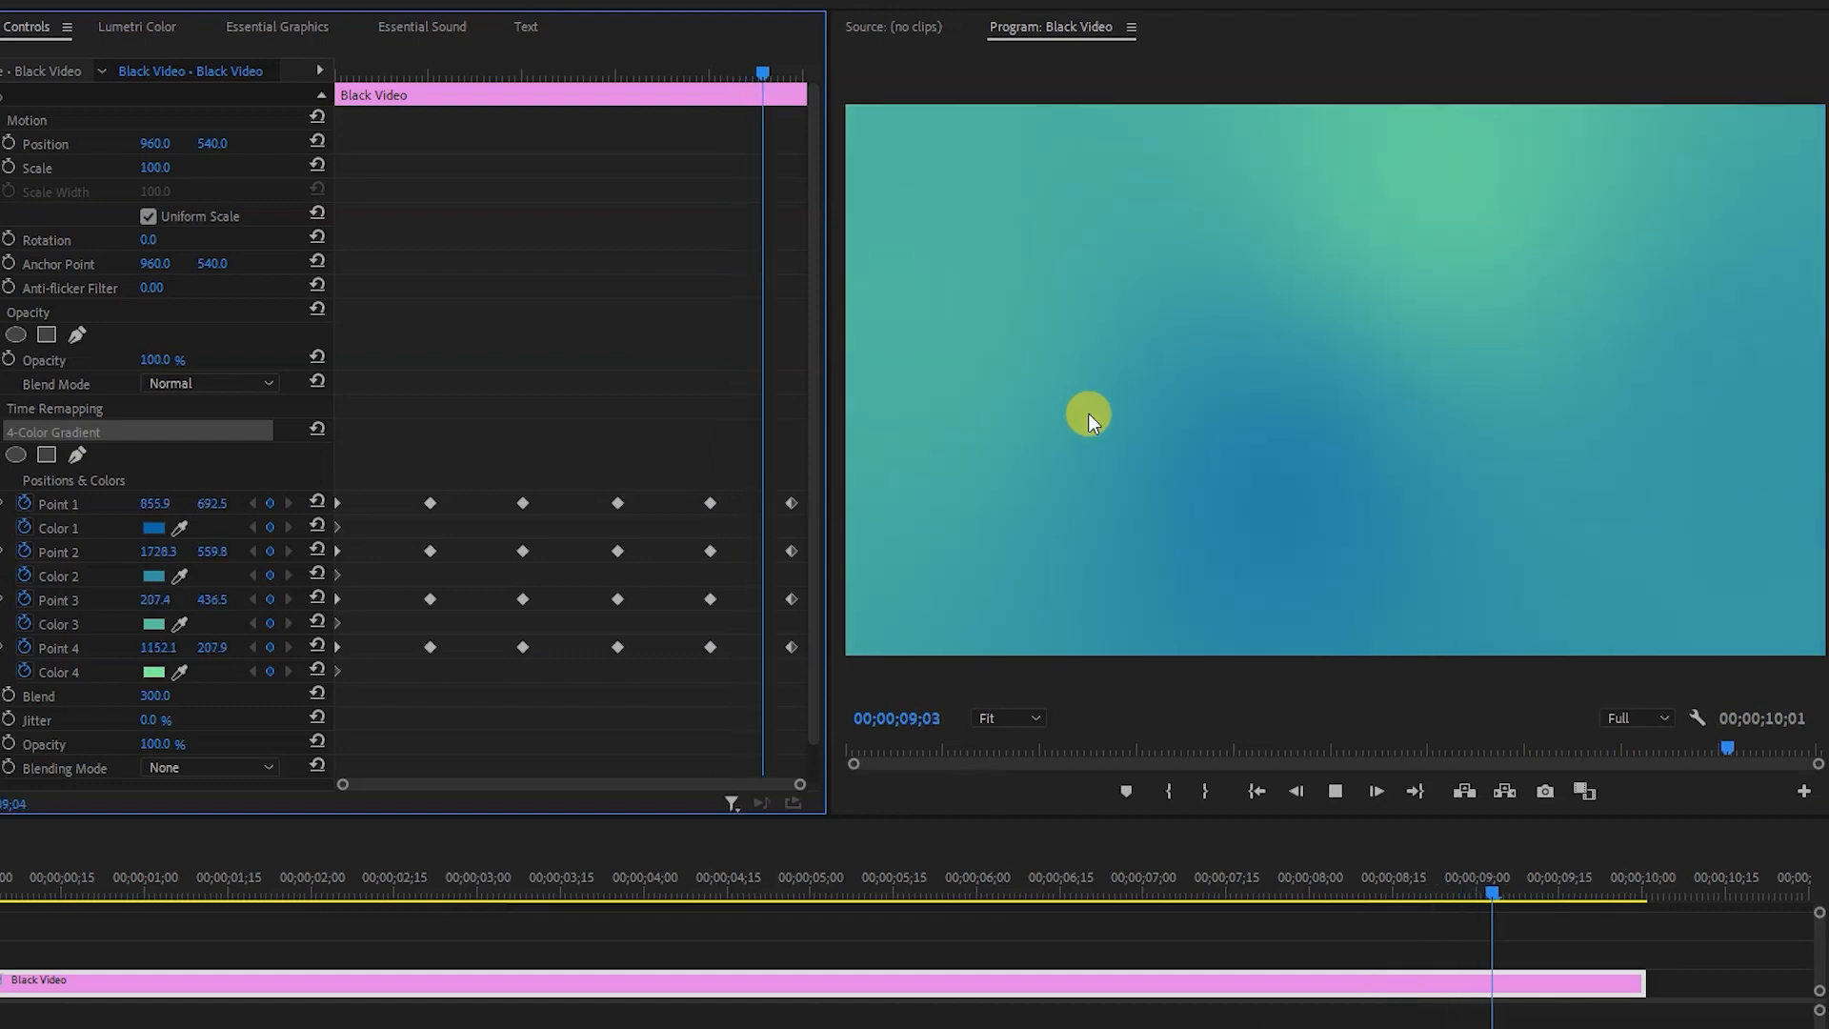
pyautogui.press('space')
pyautogui.moveTo(461, 76); pyautogui.dragTo(333, 78)
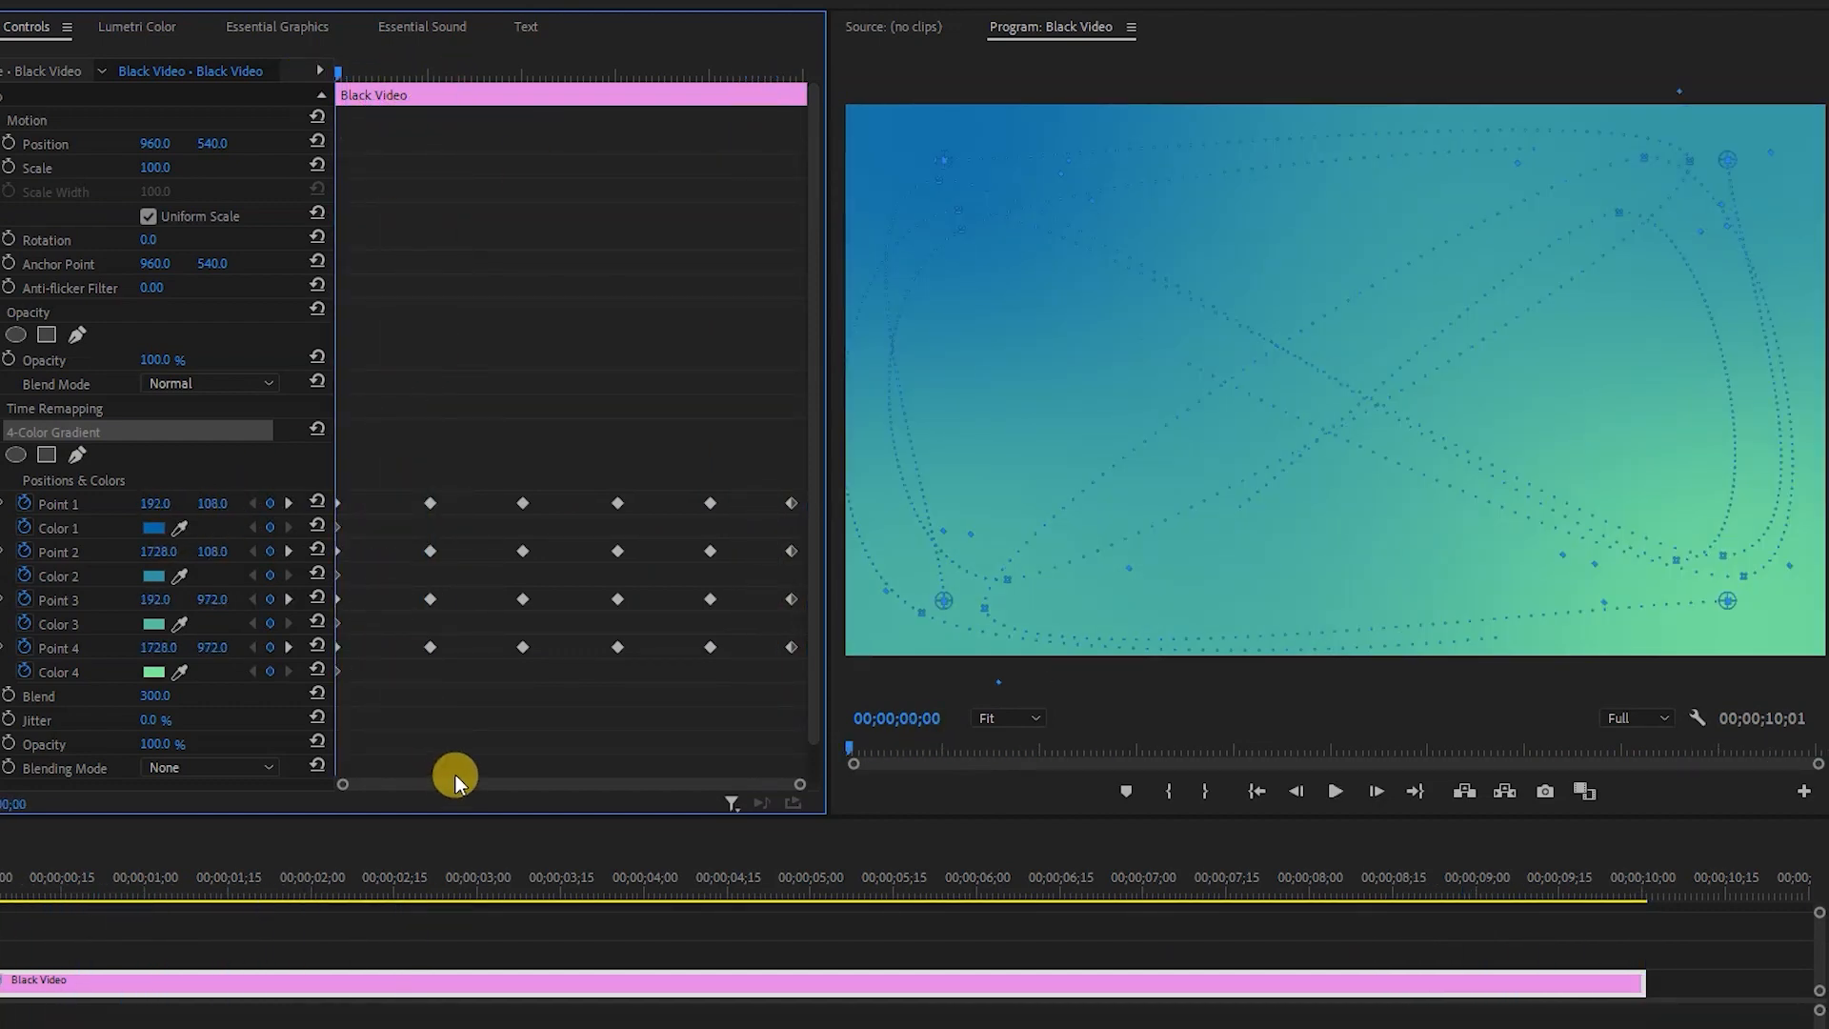
# Save the project and duplicate the animated gradient clip directly after the original on track V1
pyautogui.hotkey('ctrl', 's')
pyautogui.scroll(-2, 548, 983)
pyautogui.moveTo(134, 983); pyautogui.dragTo(692, 1000)
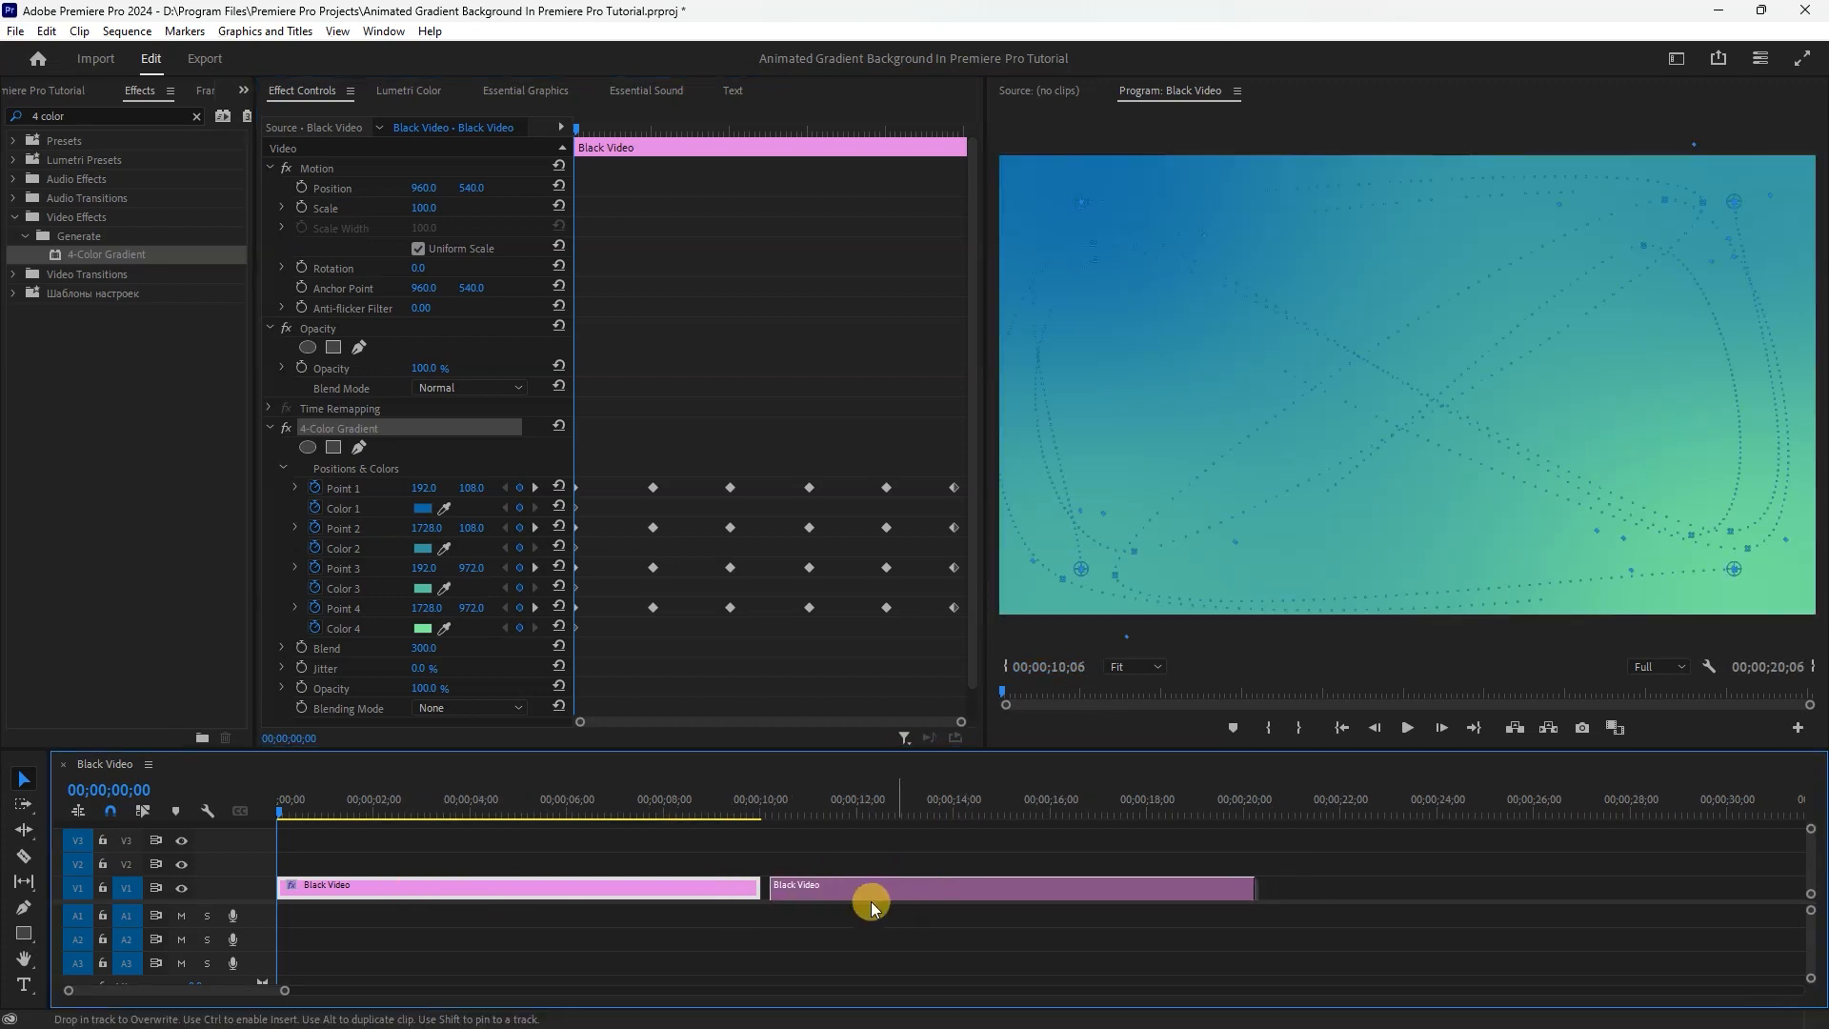
pyautogui.moveTo(871, 903); pyautogui.dragTo(864, 901)
# At the start of the copied clip, 00;00;10;01, set the gradient's Color 1 to purple and Color 2 to magenta
pyautogui.click(762, 809)
pyautogui.click(422, 508)
pyautogui.click(949, 470)
pyautogui.click(950, 576)
pyautogui.click(906, 529)
pyautogui.click(1108, 367)
pyautogui.click(423, 549)
pyautogui.click(946, 582)
pyautogui.click(1107, 367)
# Set the copied clip's gradient Color 3 to bright blue and Color 4 to cyan
pyautogui.click(422, 587)
pyautogui.click(946, 530)
pyautogui.click(924, 618)
pyautogui.click(1107, 368)
pyautogui.click(422, 628)
pyautogui.click(946, 499)
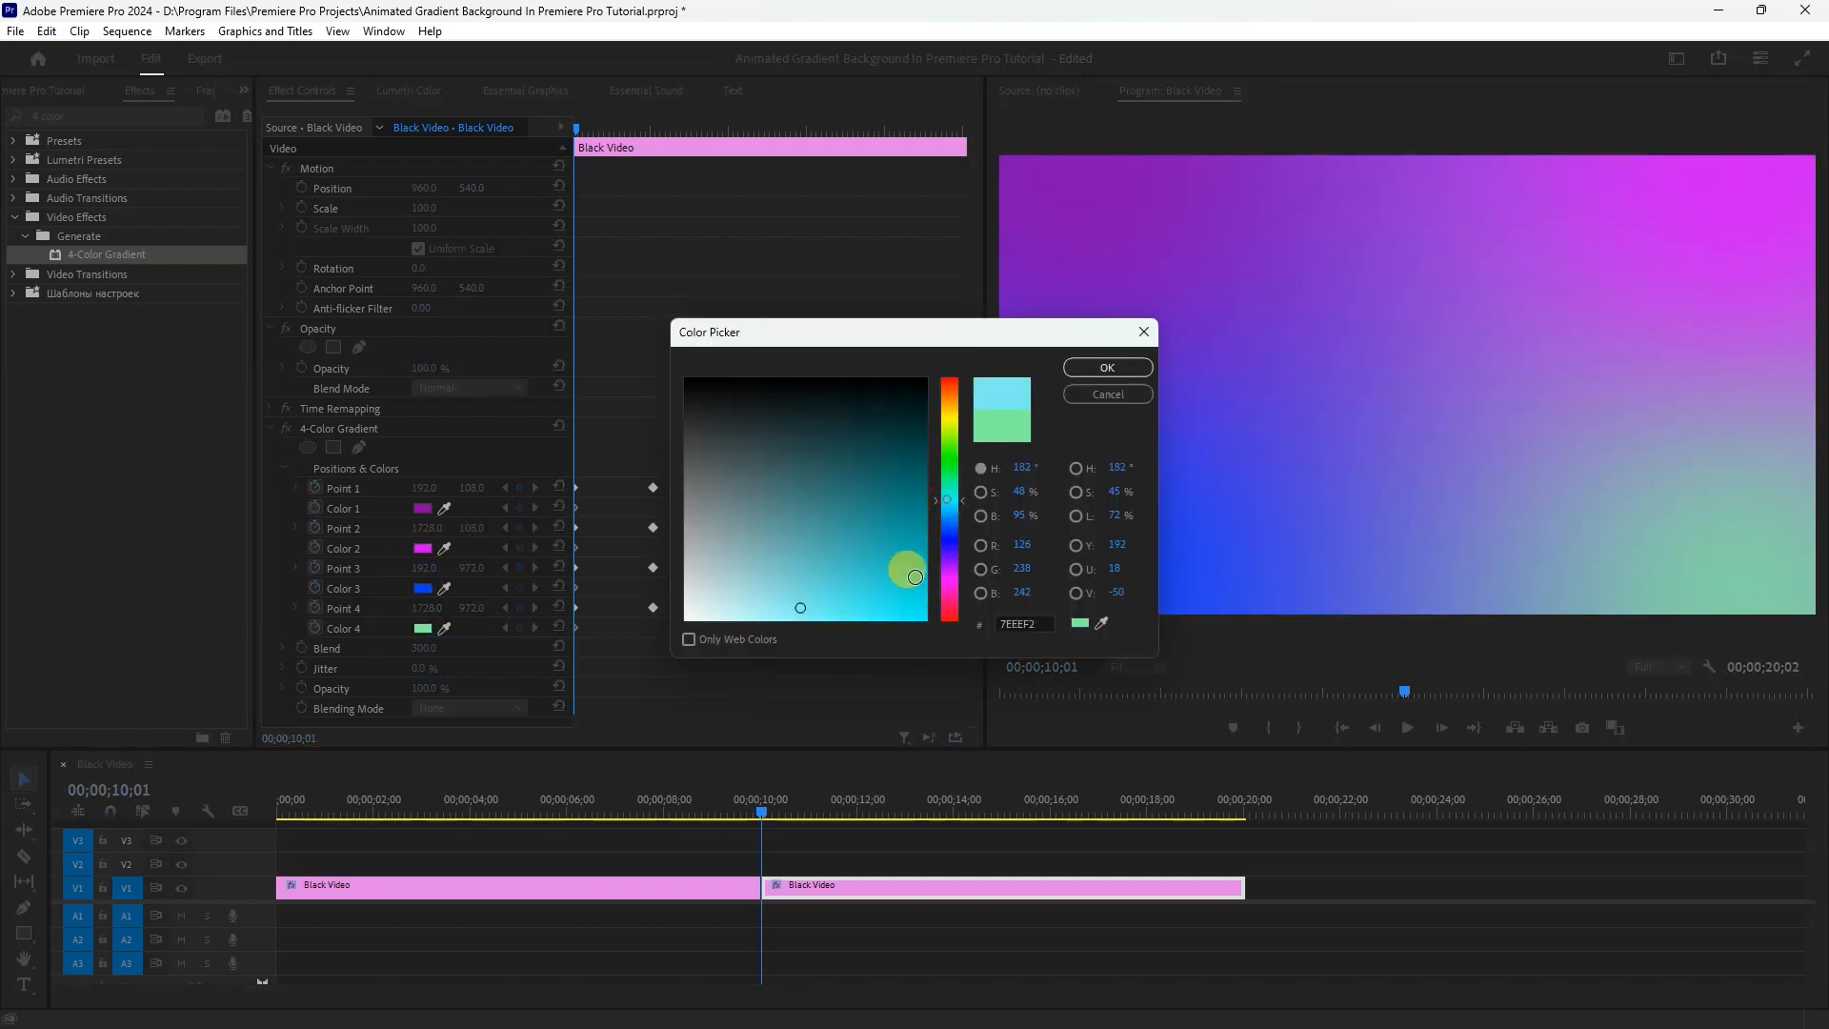
pyautogui.click(914, 576)
pyautogui.click(1107, 368)
# Play part of the recoloured clip and return the playhead to its start at 00;00;10;01
pyautogui.press('space')
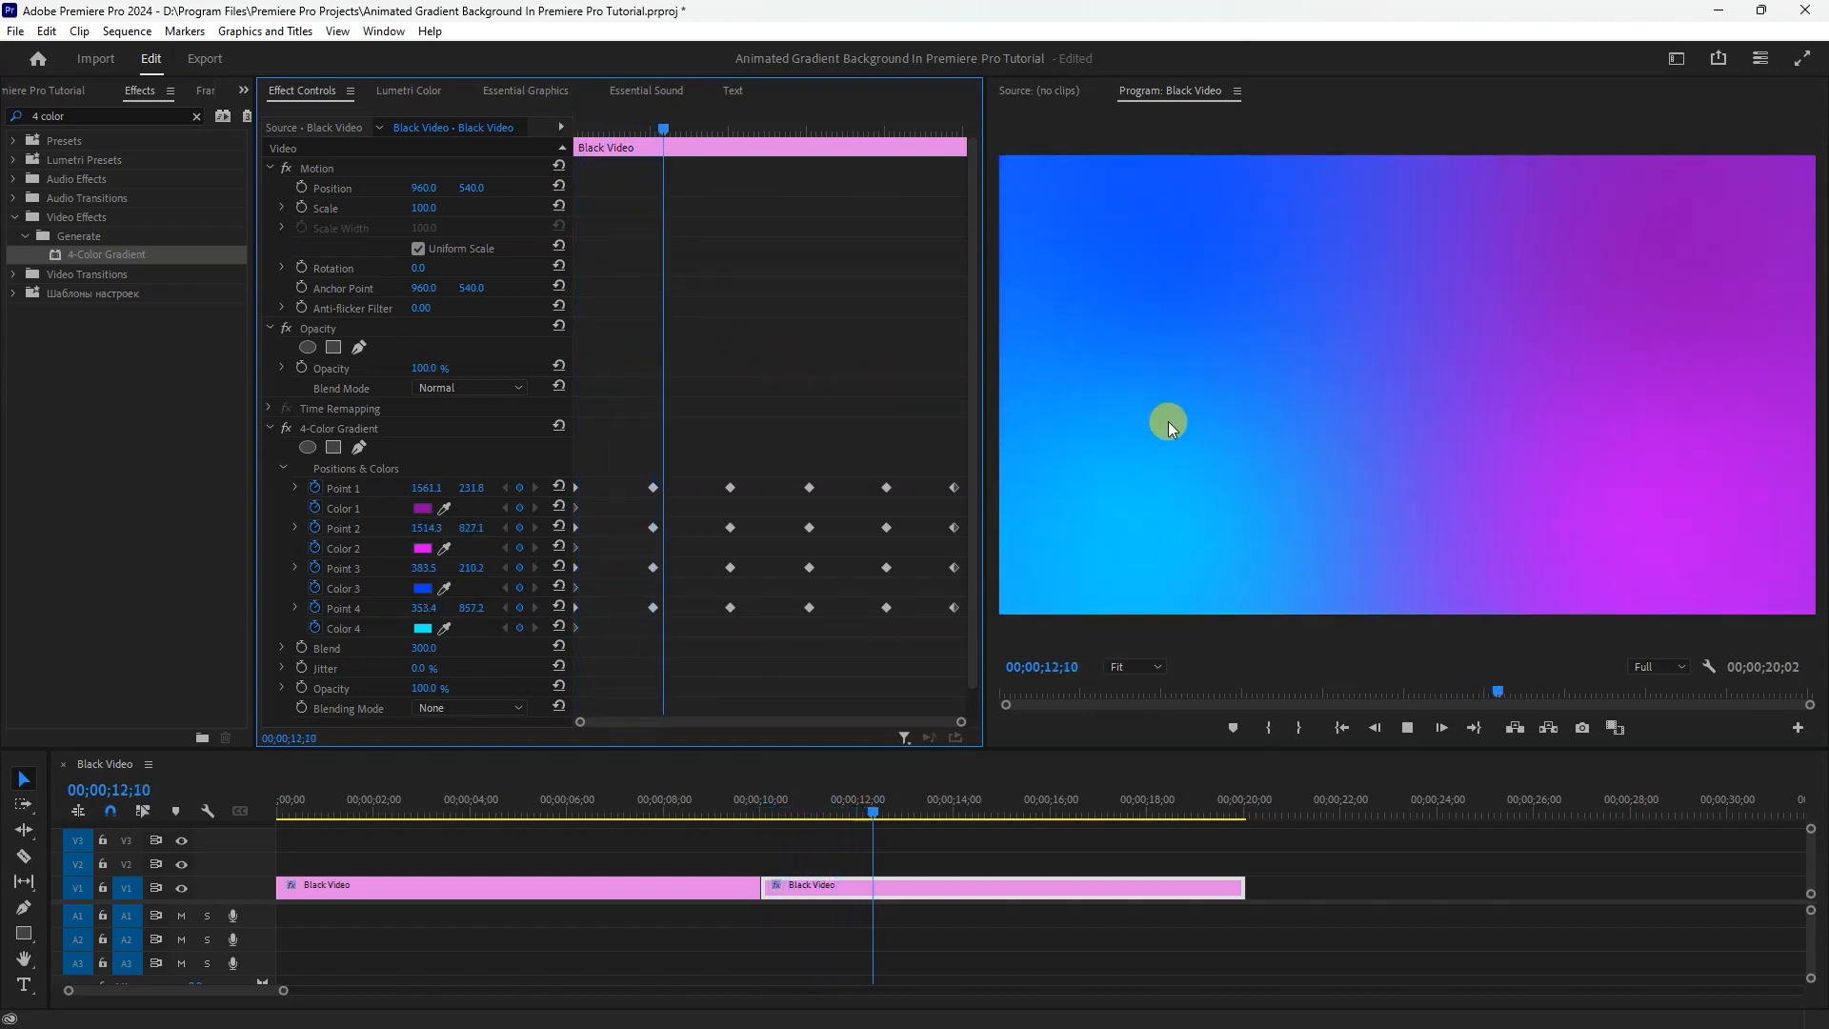
pyautogui.press('space')
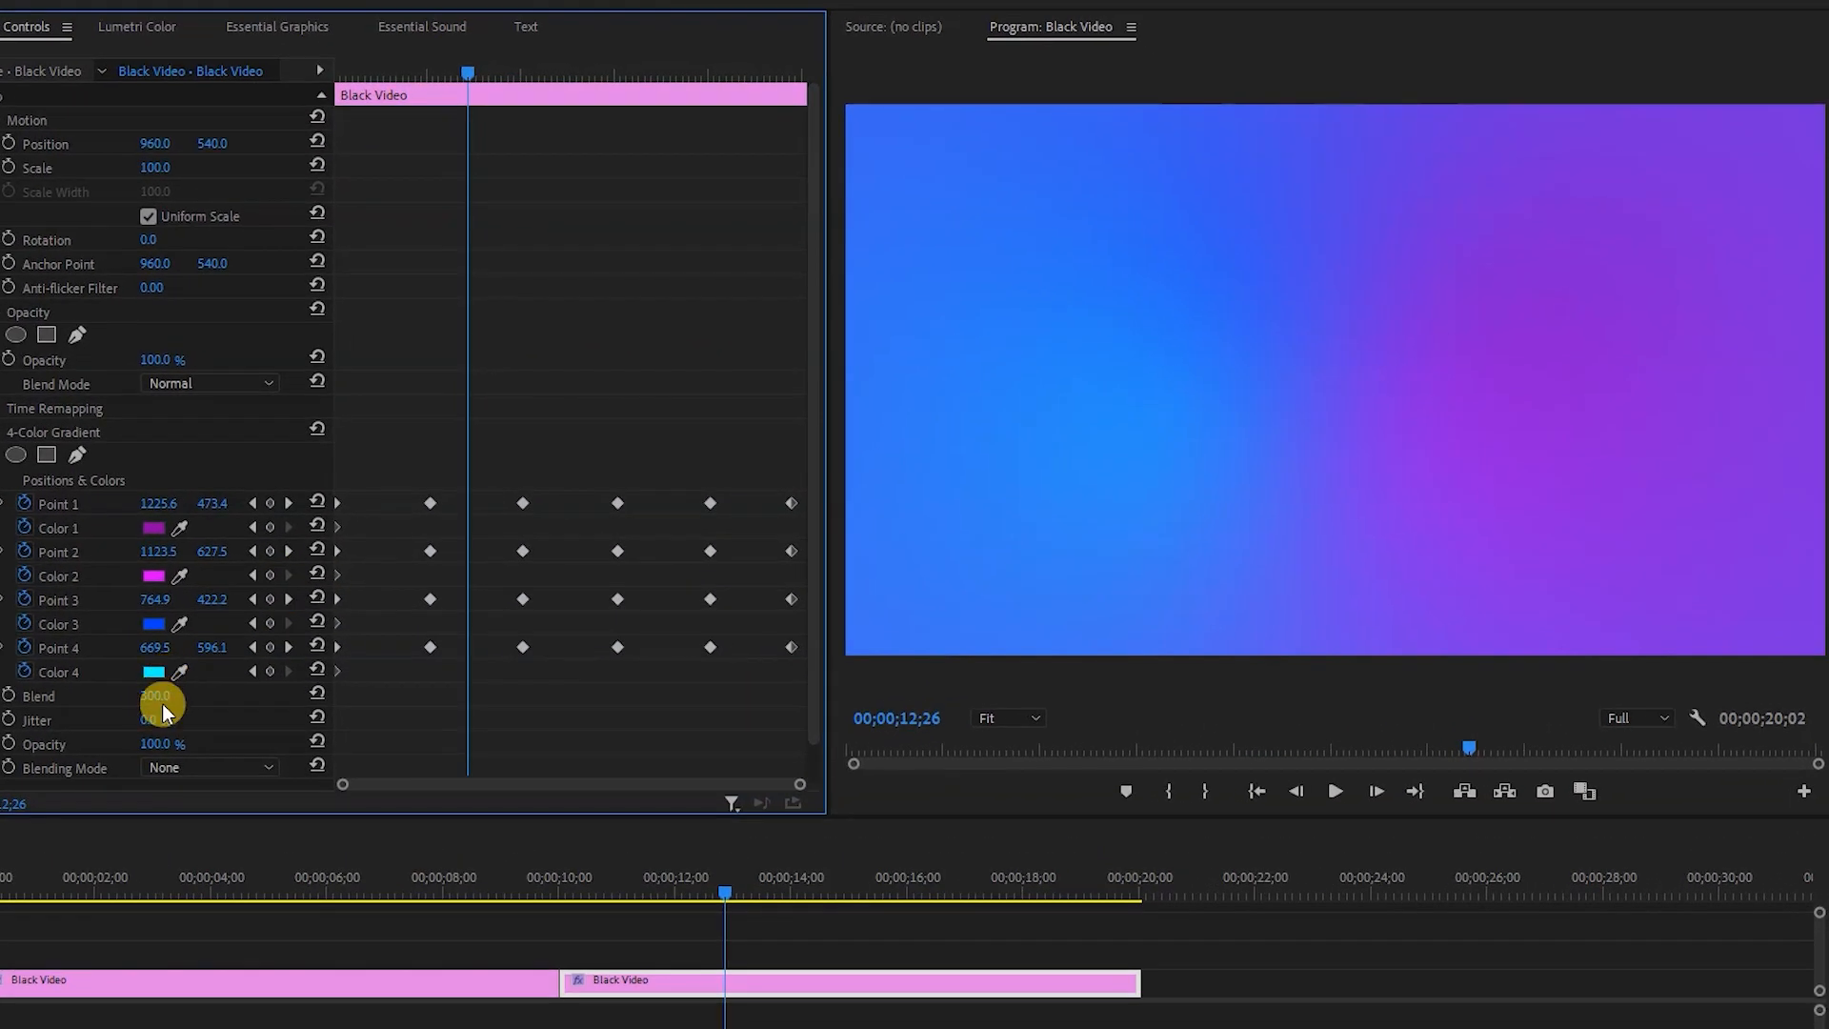
pyautogui.moveTo(390, 74); pyautogui.dragTo(338, 77)
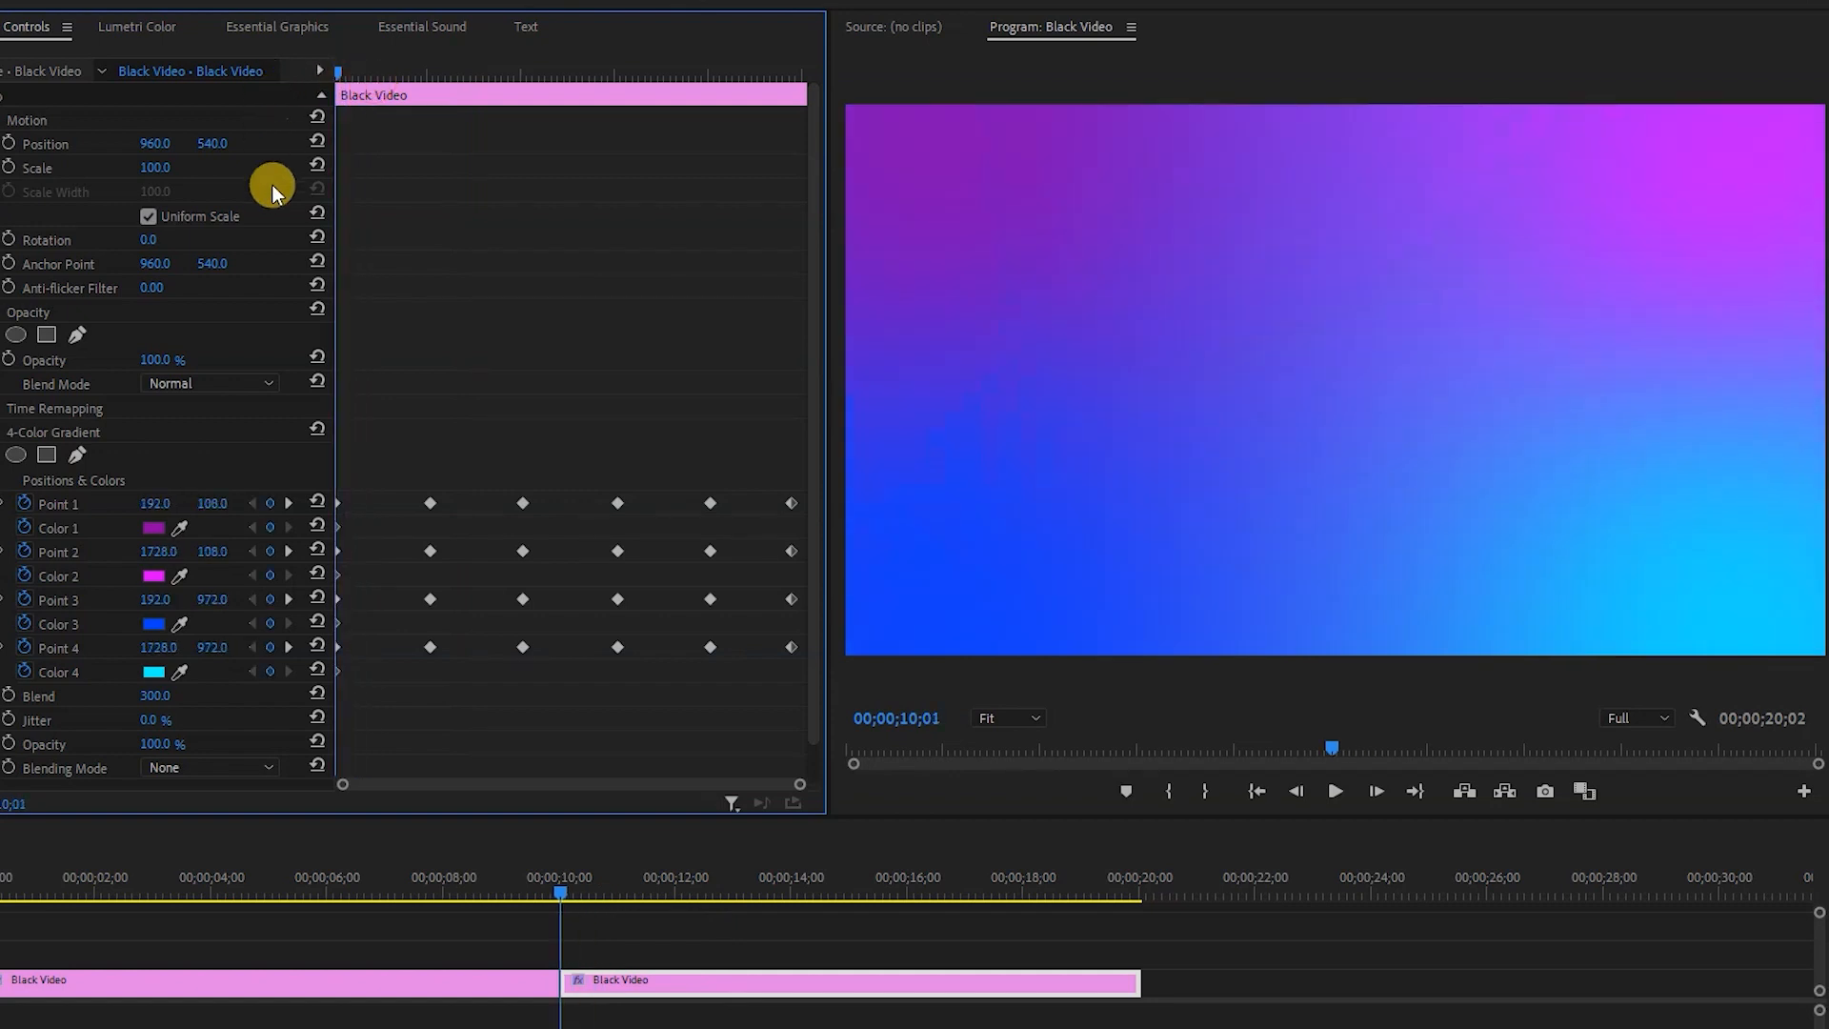
# Set the 4-Color Gradient's Blend to 800 and play the second clip
pyautogui.click(142, 698)
pyautogui.write('800')
pyautogui.press('Return')
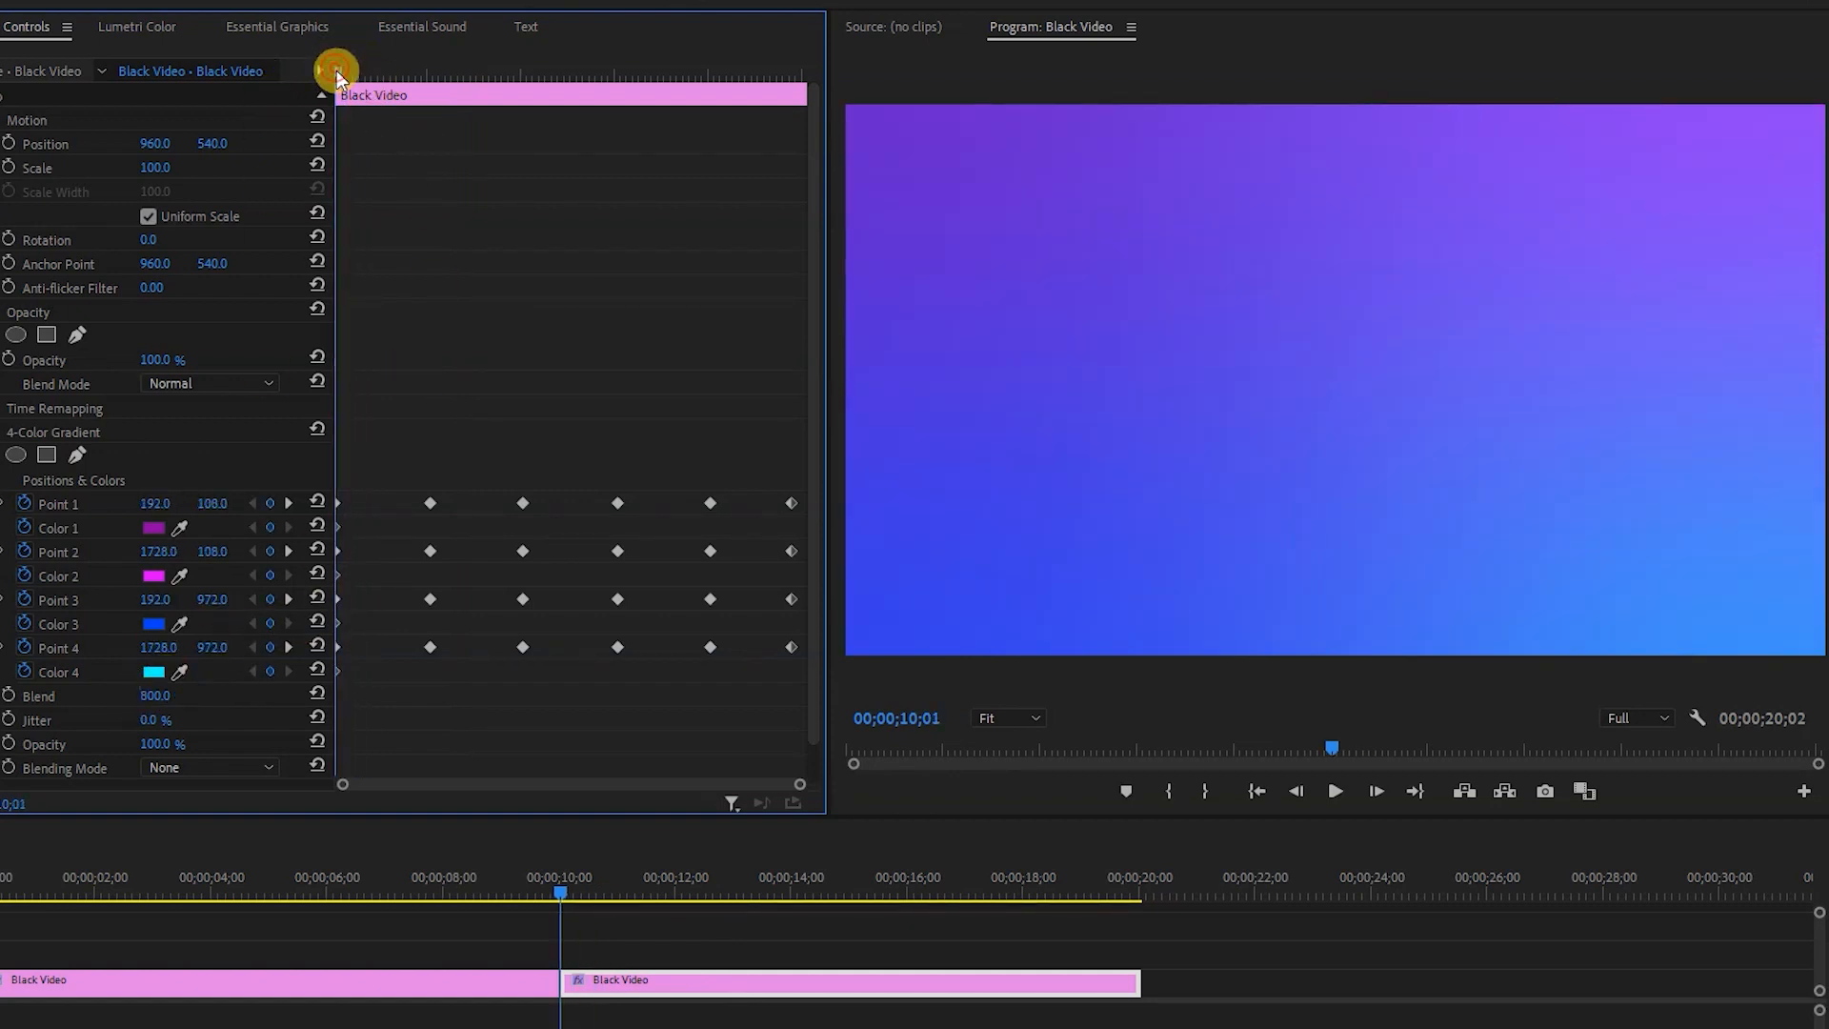
pyautogui.press('space')
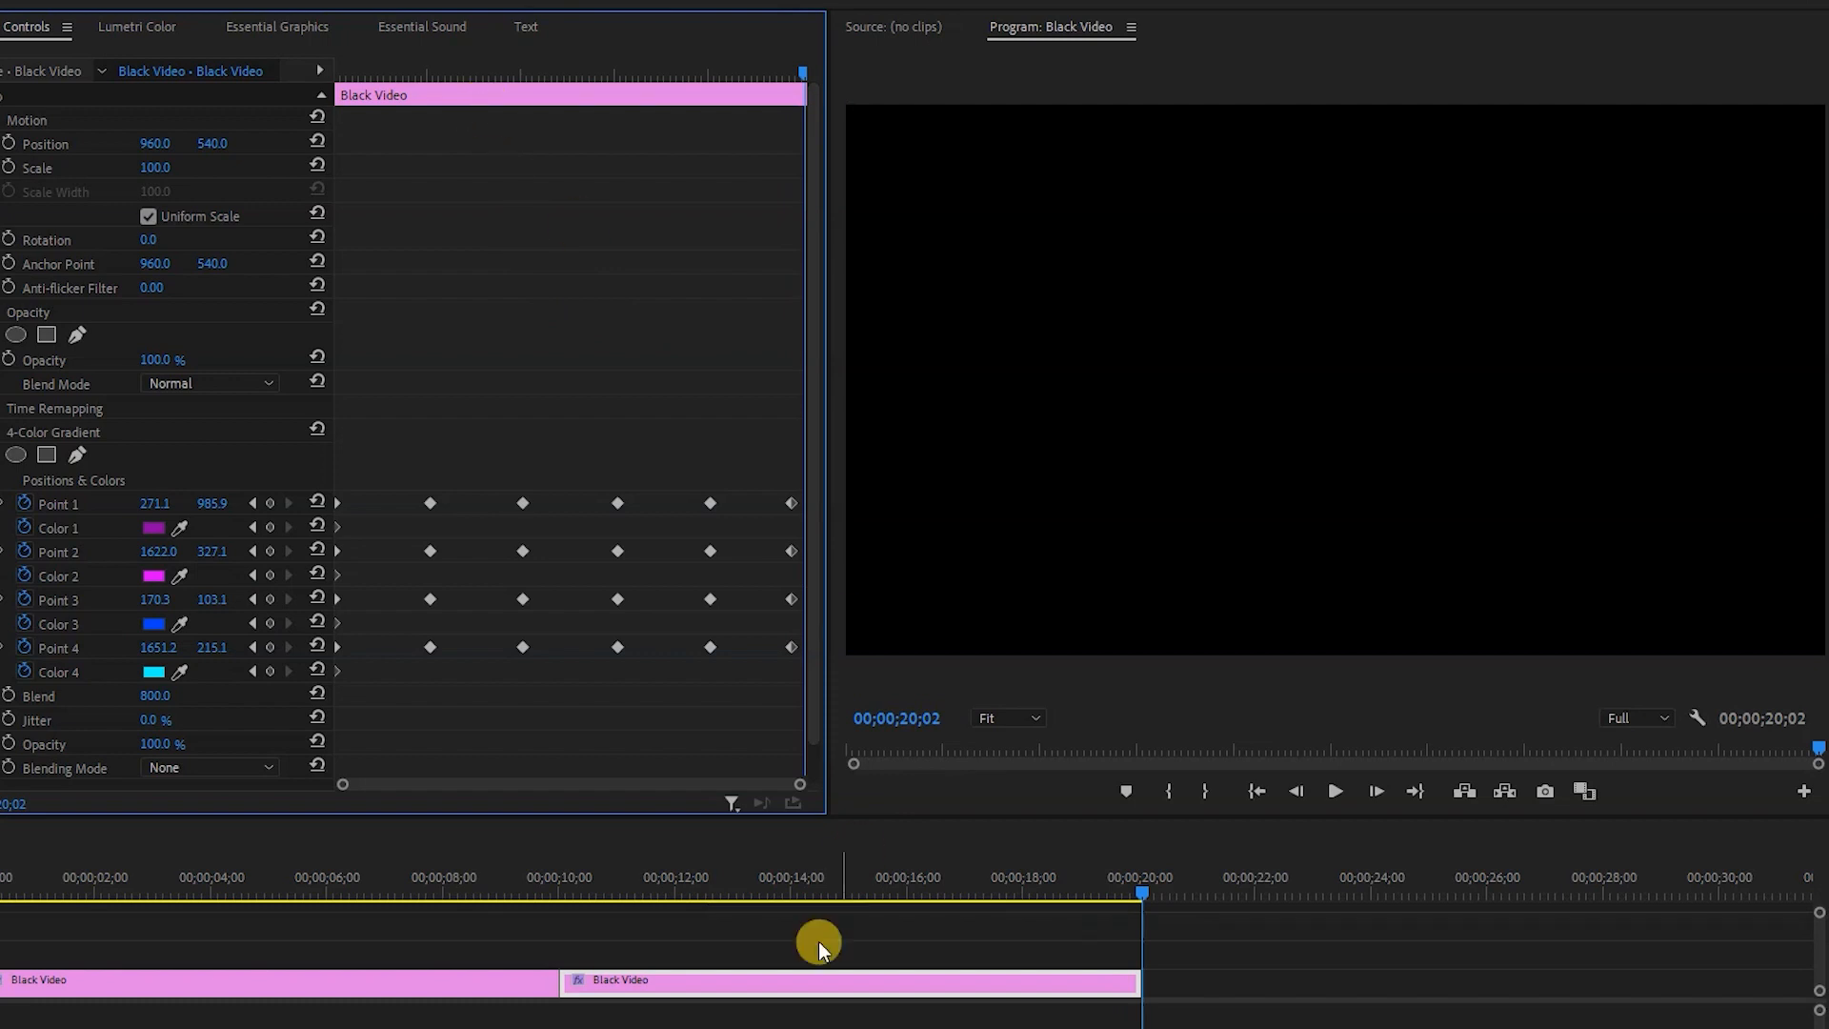
# Duplicate the recoloured second clip directly after itself on the timeline, starting at 00;00;20;02
pyautogui.moveTo(774, 981); pyautogui.dragTo(1352, 984)
pyautogui.scroll(-8, 991, 989)
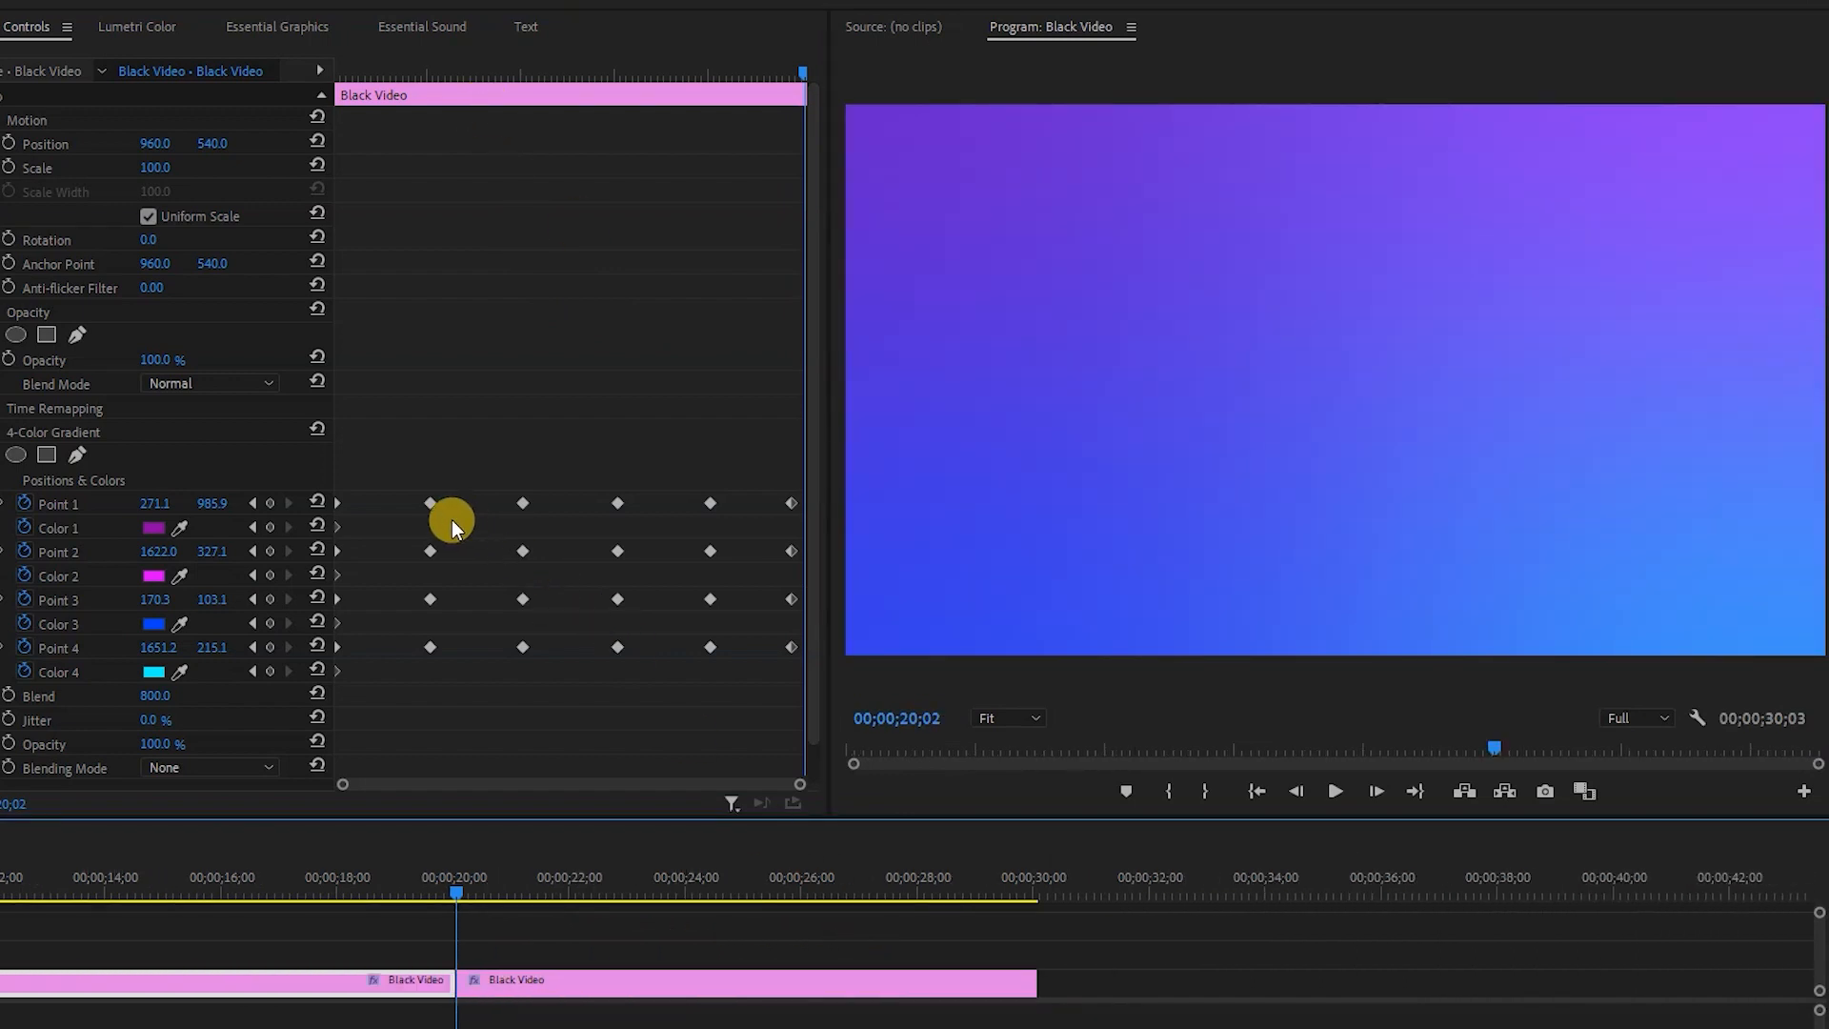
# Shift the second clip's intermediate Point 1 to Point 4 keyframes to staggered, uneven times and play it from its start
pyautogui.moveTo(433, 502); pyautogui.dragTo(419, 551)
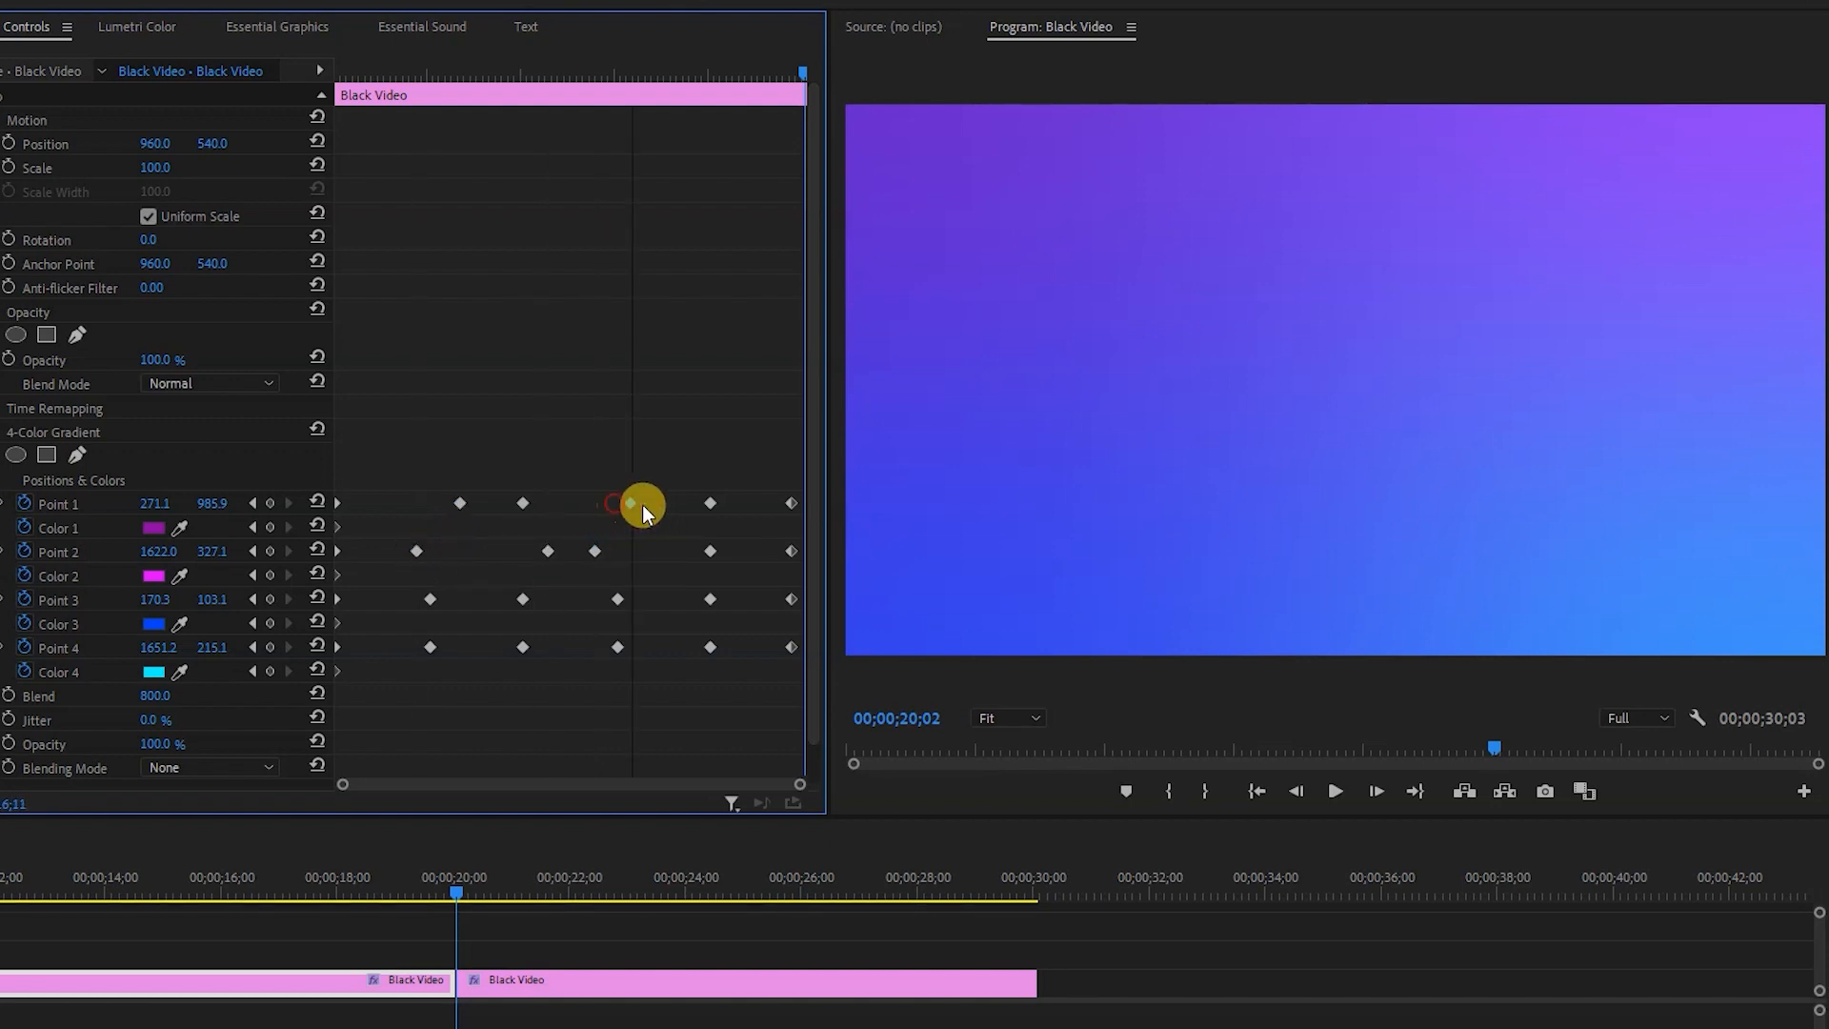
pyautogui.moveTo(528, 647); pyautogui.dragTo(553, 648)
pyautogui.moveTo(432, 648); pyautogui.dragTo(501, 599)
pyautogui.moveTo(619, 599); pyautogui.dragTo(615, 600)
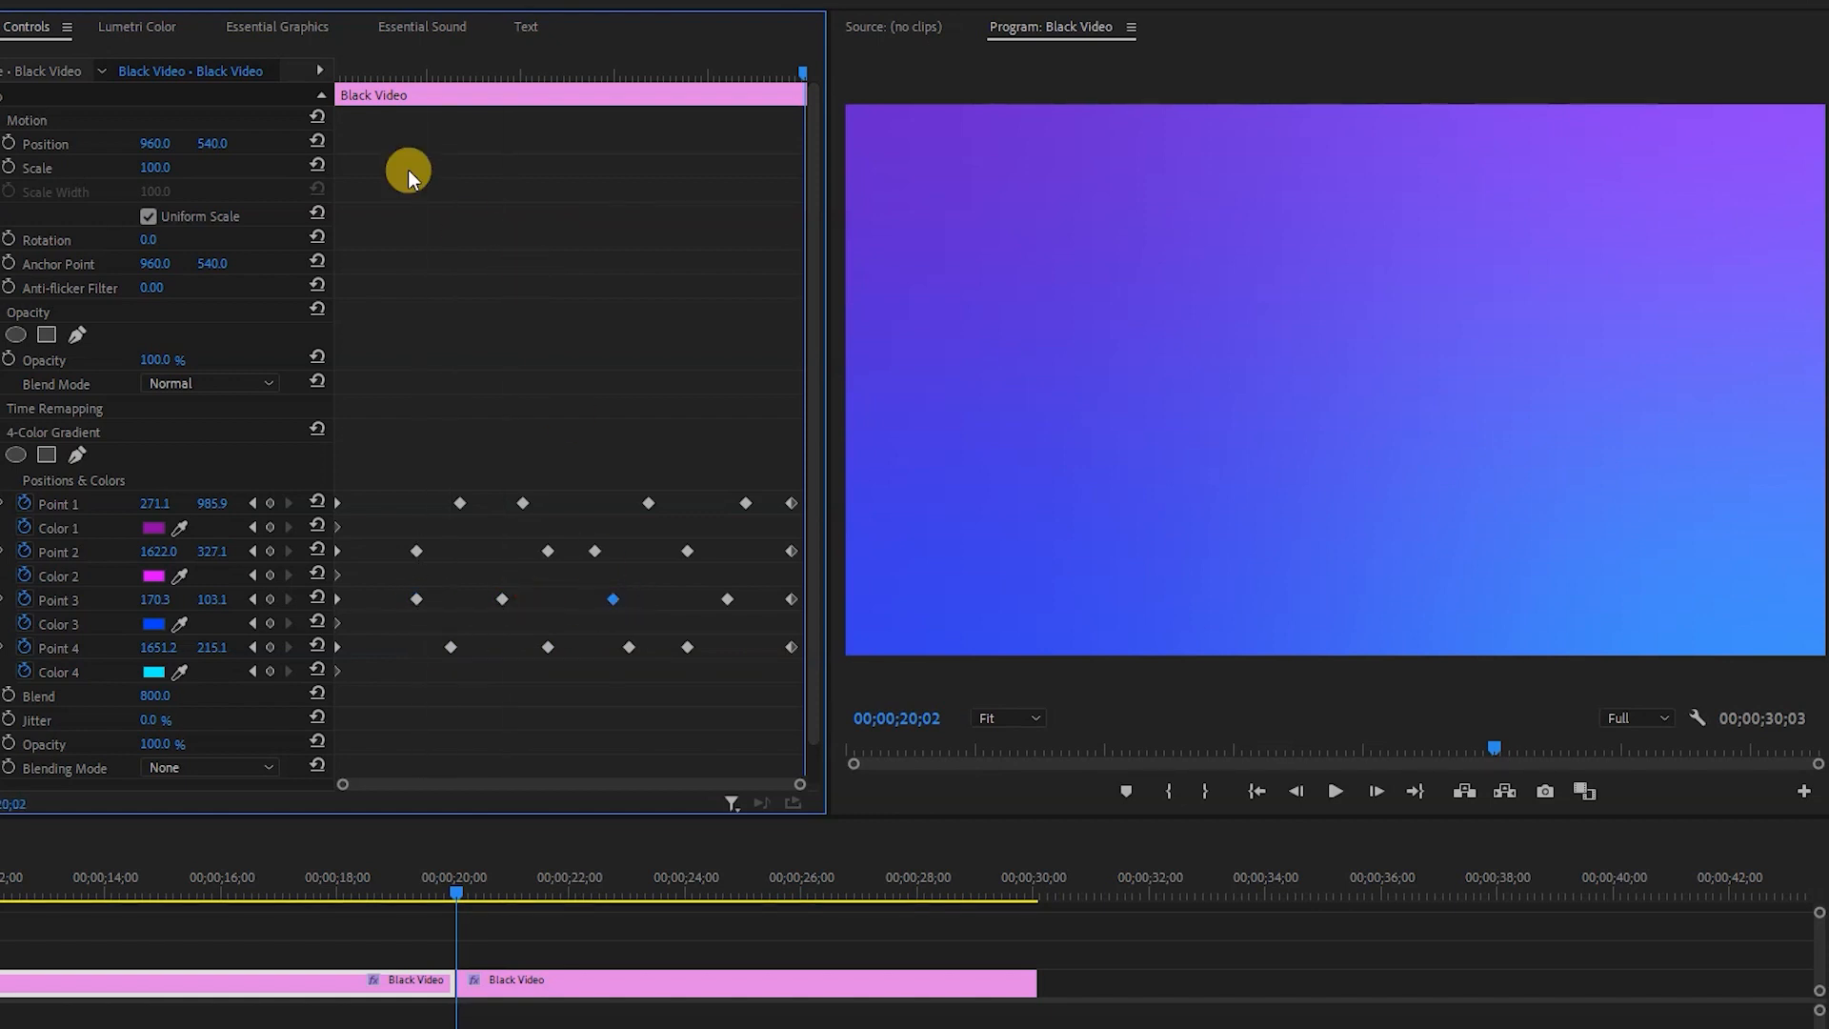
pyautogui.moveTo(347, 75); pyautogui.dragTo(335, 74)
pyautogui.press('space')
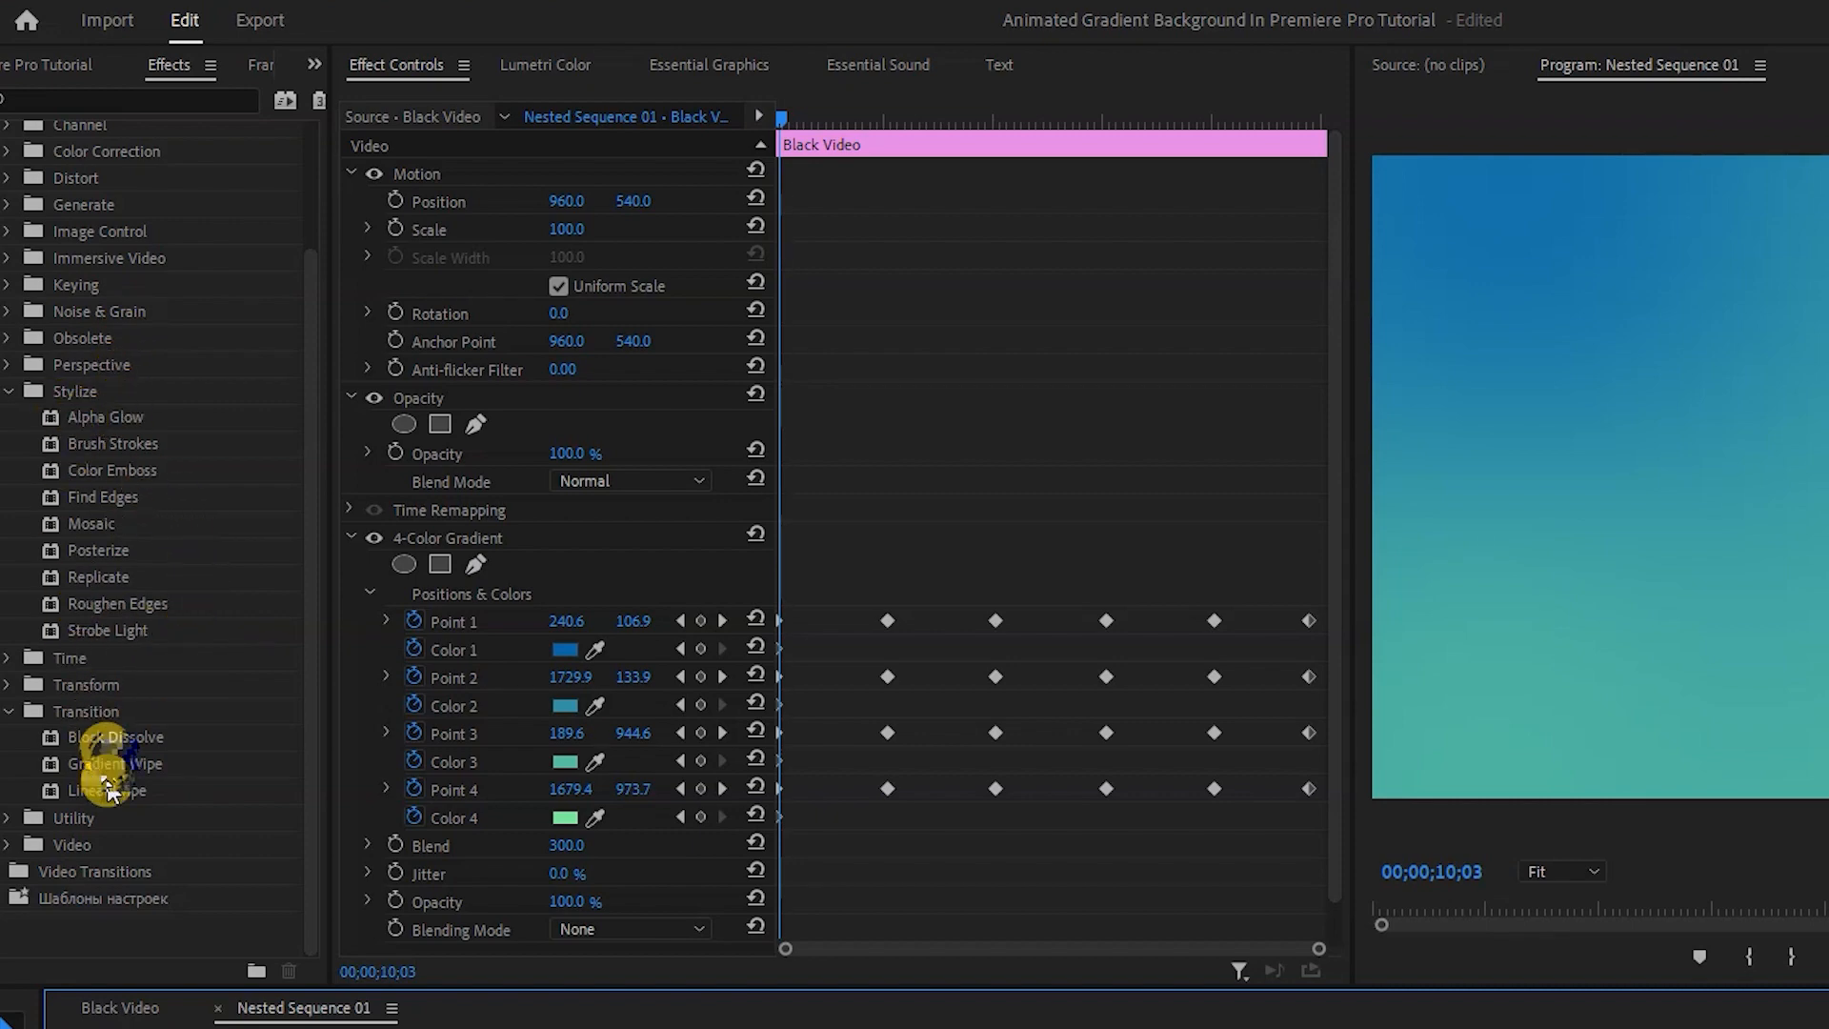
# Try the Mosaic effect on the gradient clip starting at 00;00;10;03 in Nested Sequence 01 and play it
pyautogui.moveTo(89, 524); pyautogui.dragTo(327, 866)
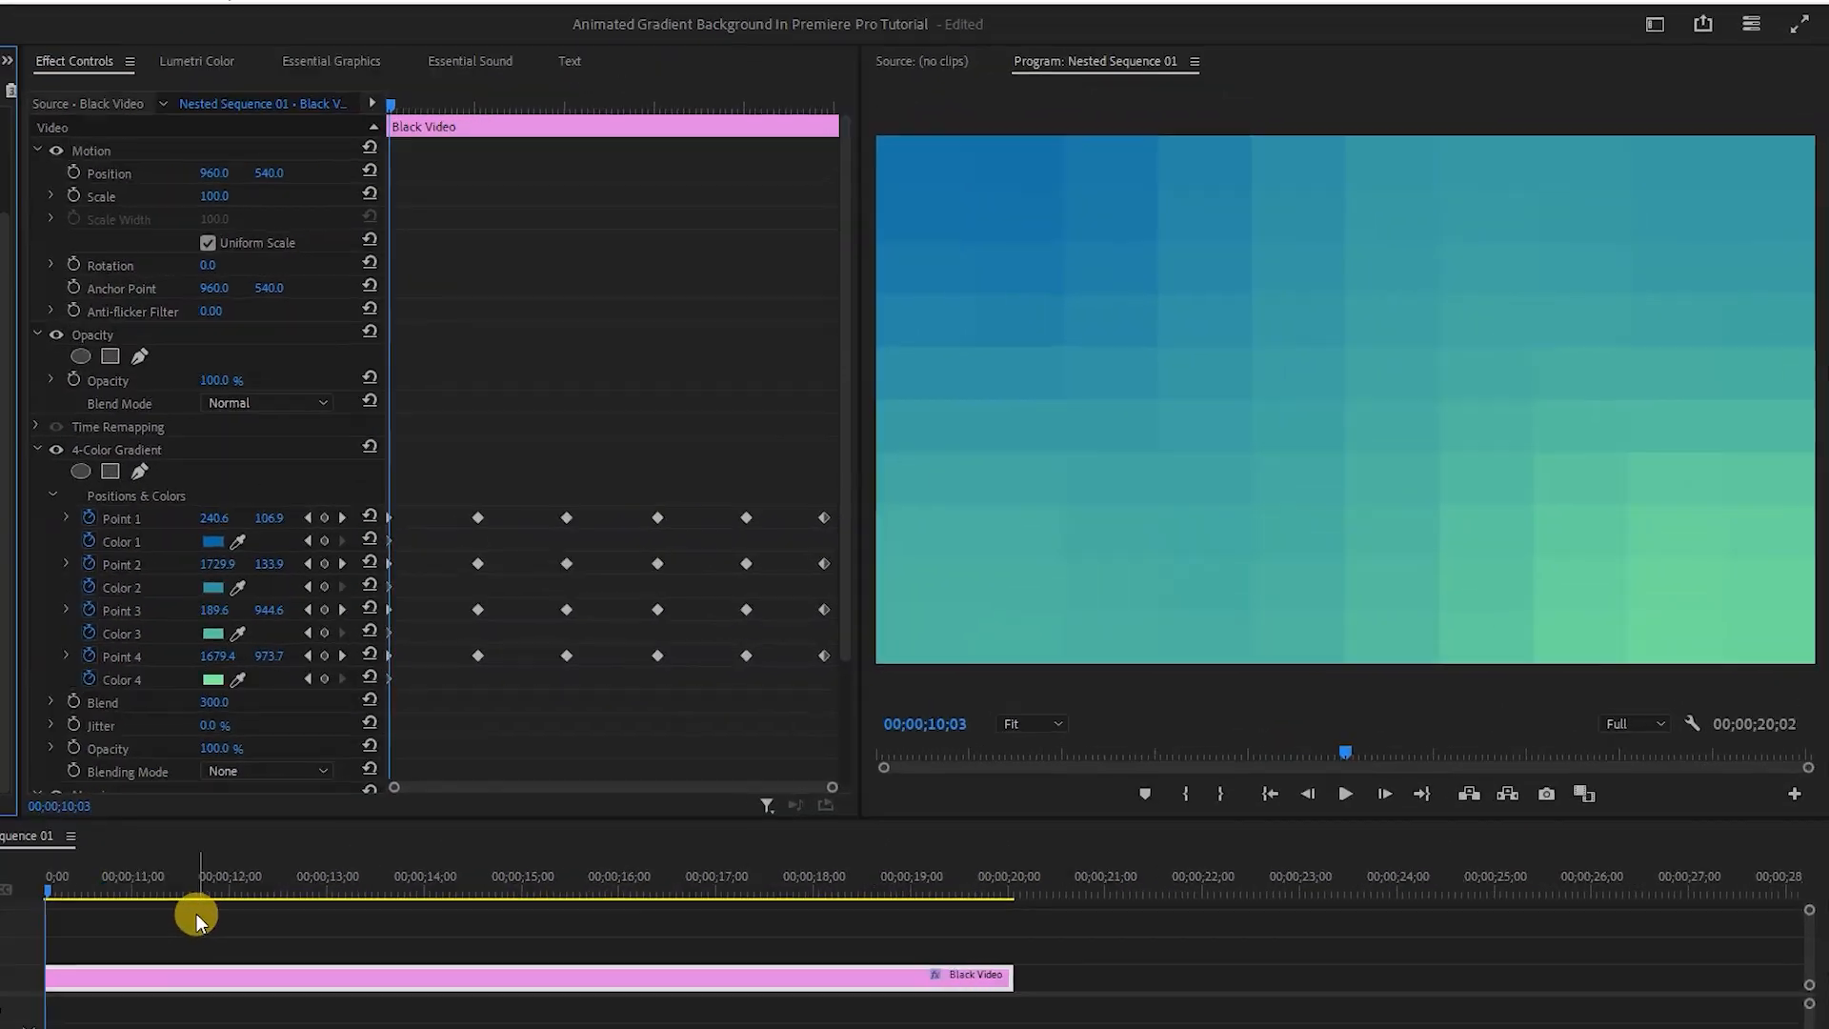
pyautogui.press('space')
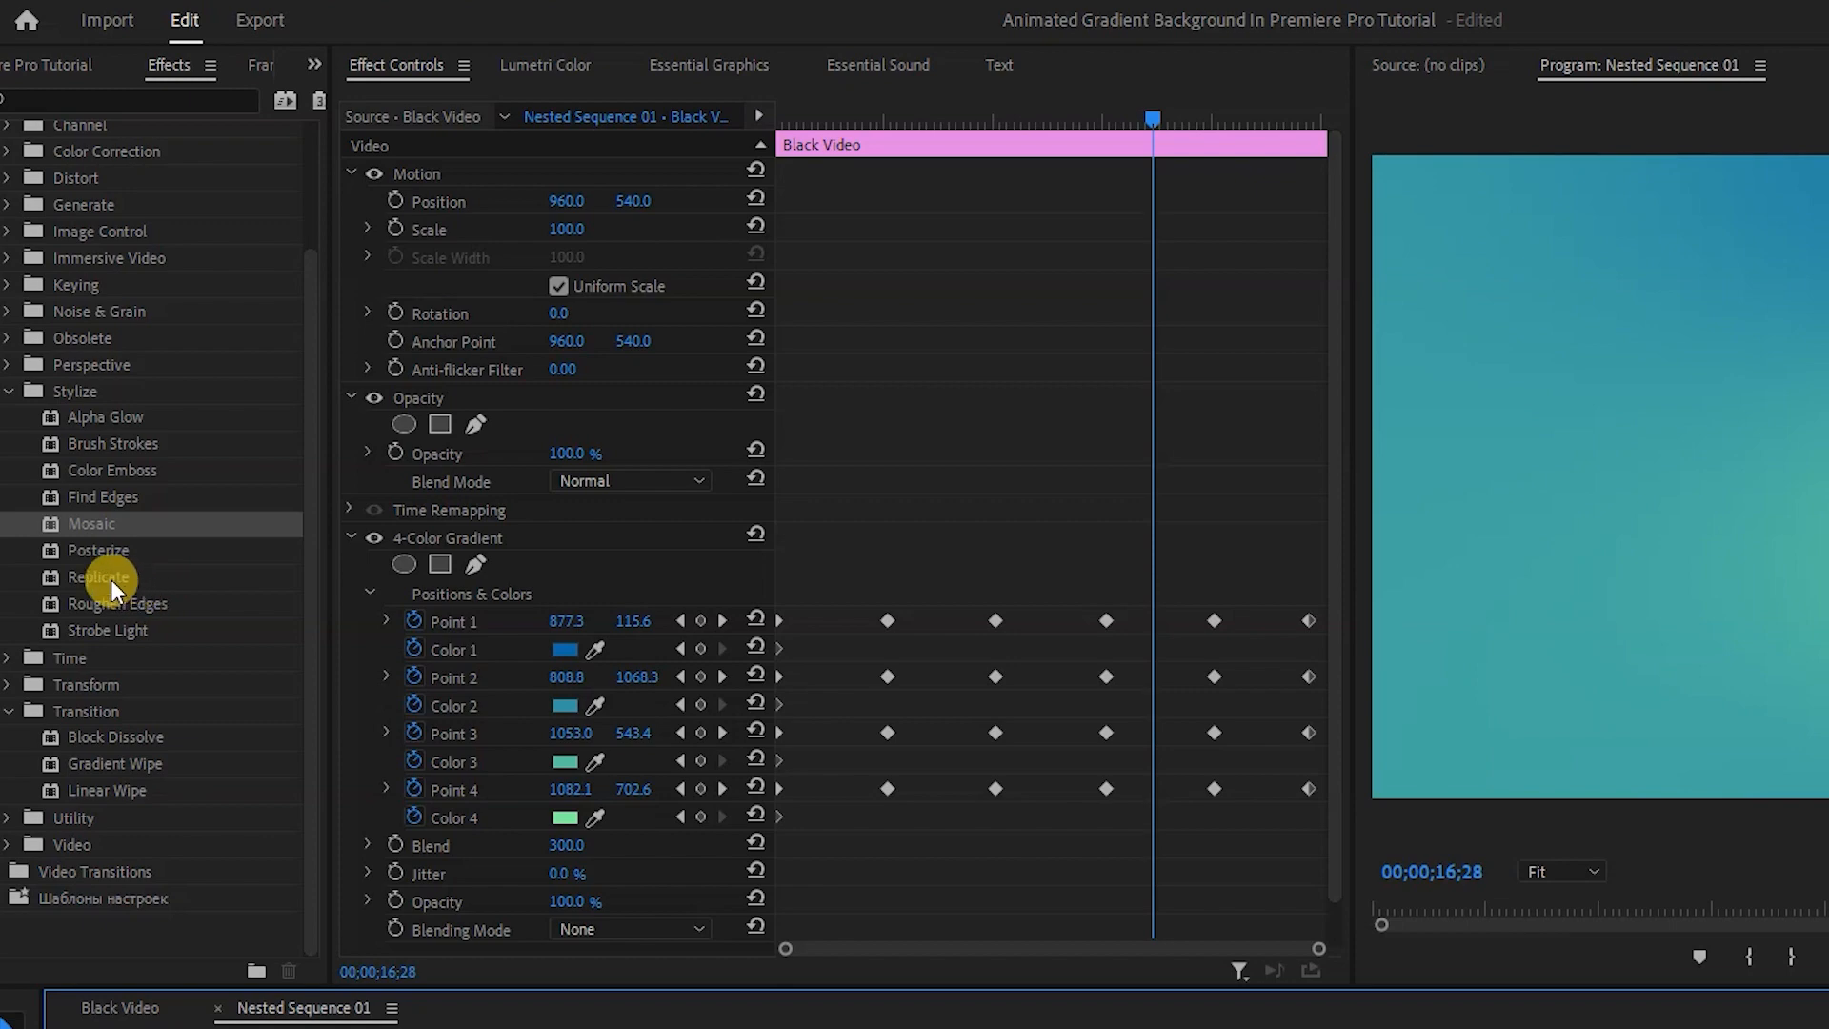
# Try the Posterize effect on the same gradient clip with a rendered preview, and undo it
pyautogui.moveTo(86, 553); pyautogui.dragTo(440, 884)
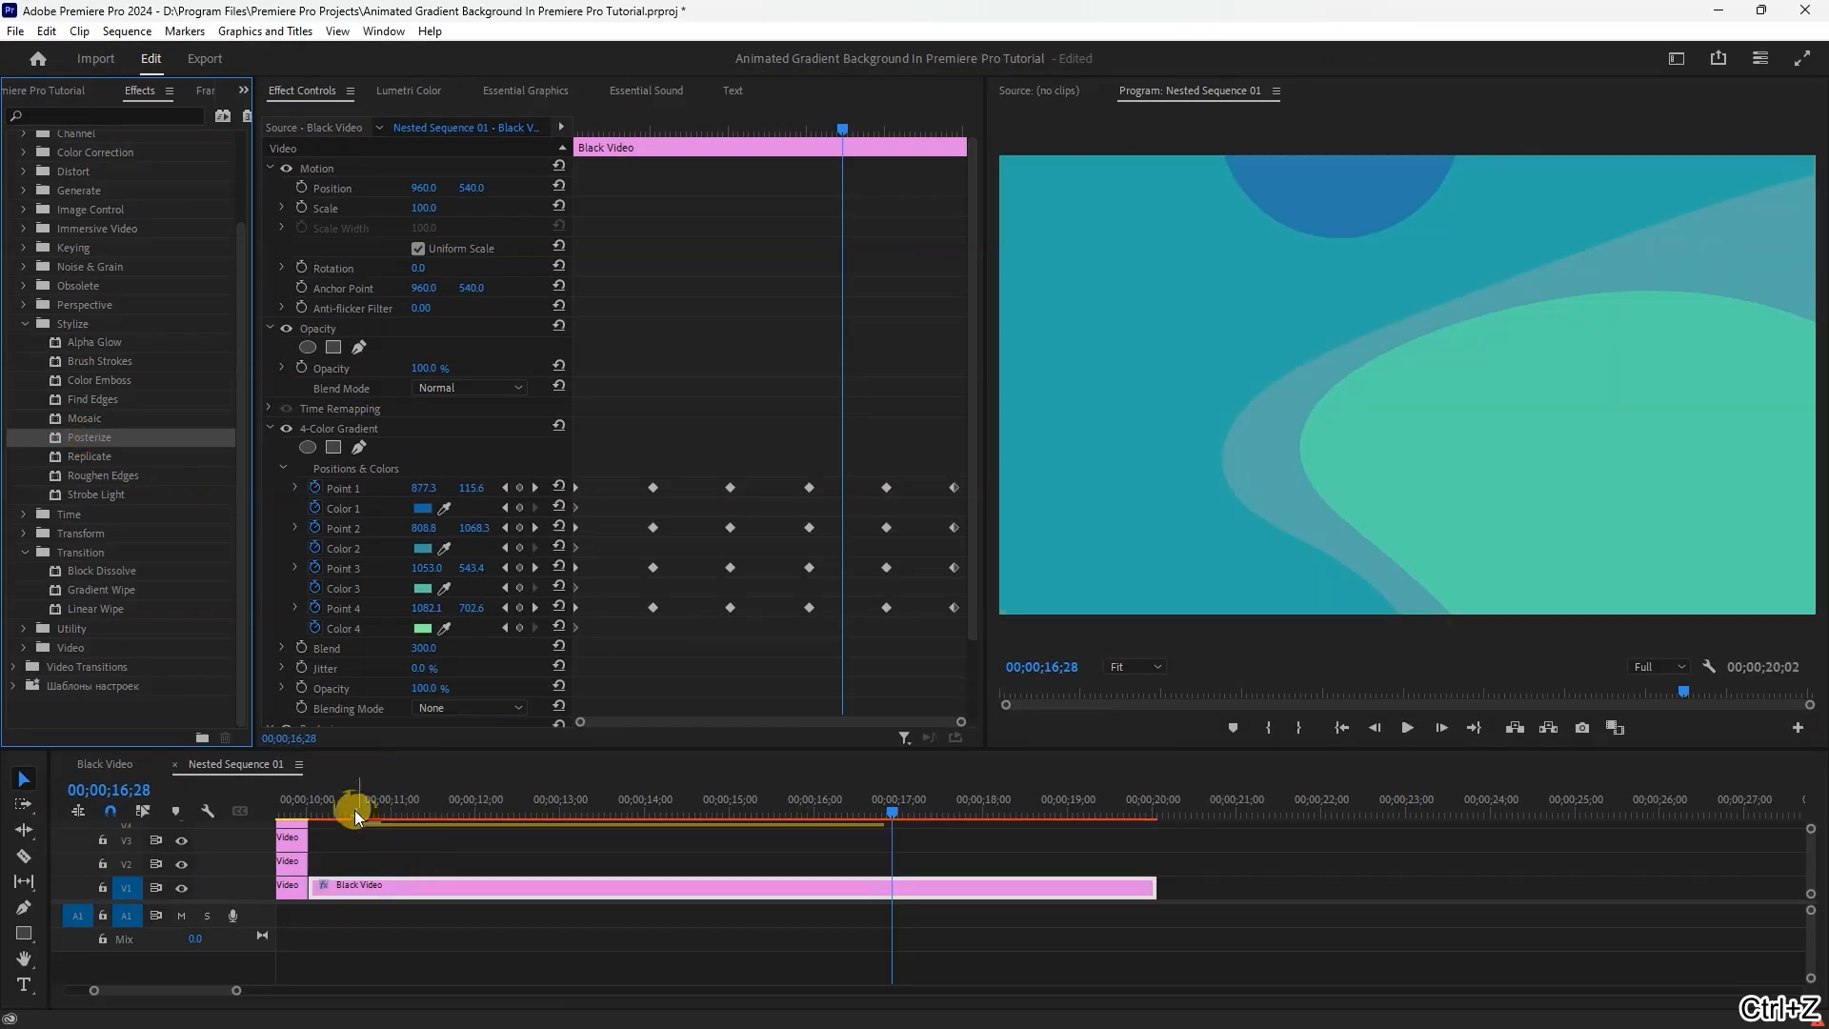
pyautogui.press('Return')
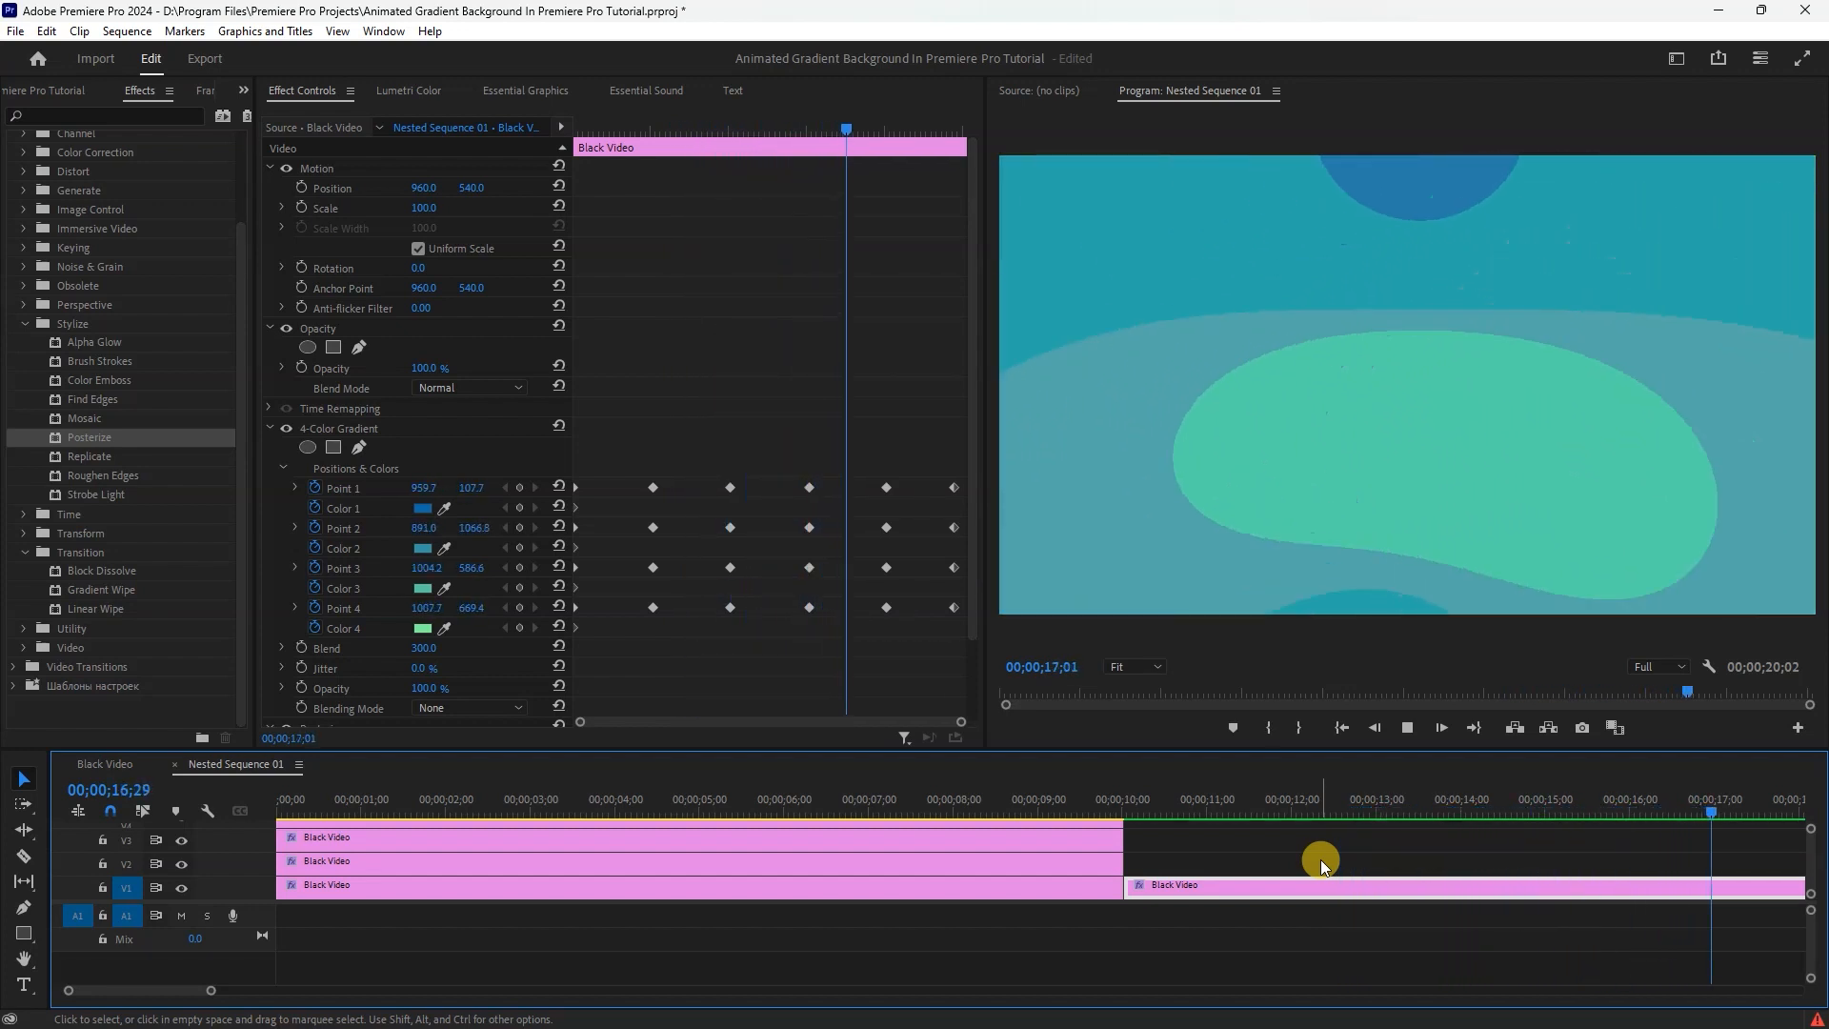
pyautogui.hotkey('ctrl', 'z')
# Apply the Black & White effect from Image Control to the gradient clip and play it
pyautogui.click(23, 153)
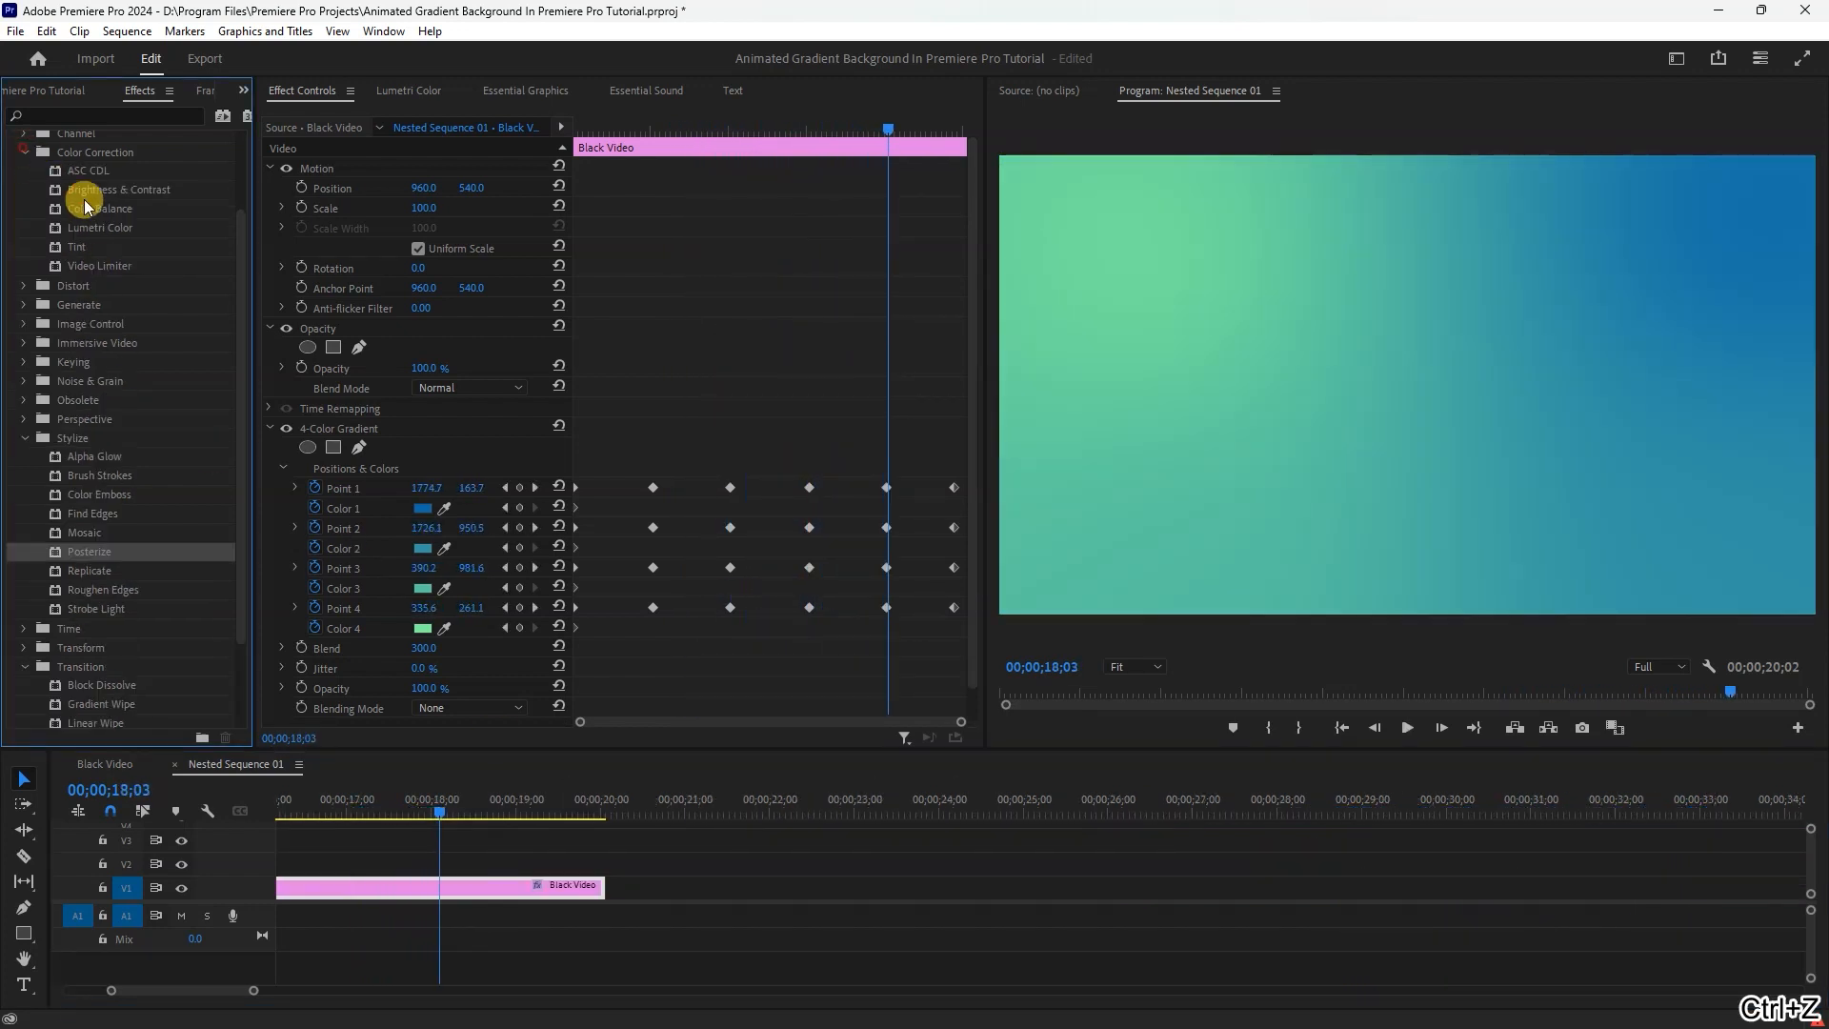
pyautogui.click(28, 324)
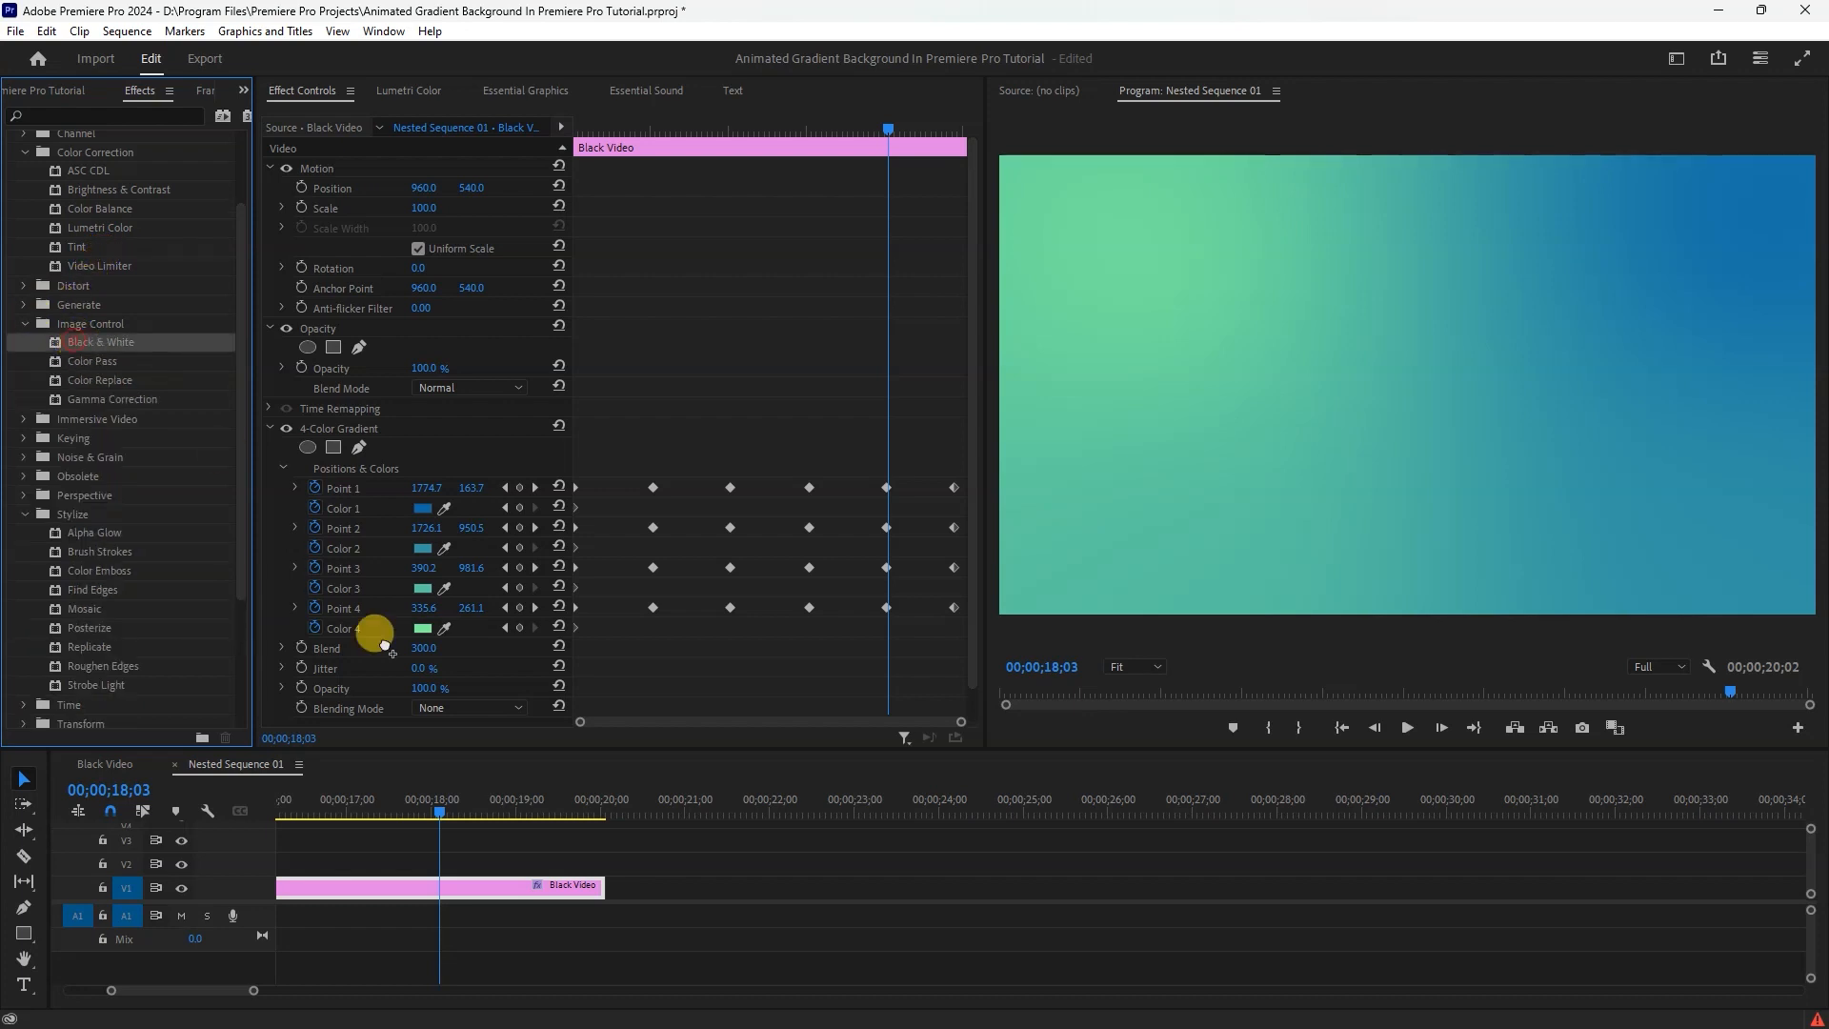
pyautogui.scroll(2, 390, 818)
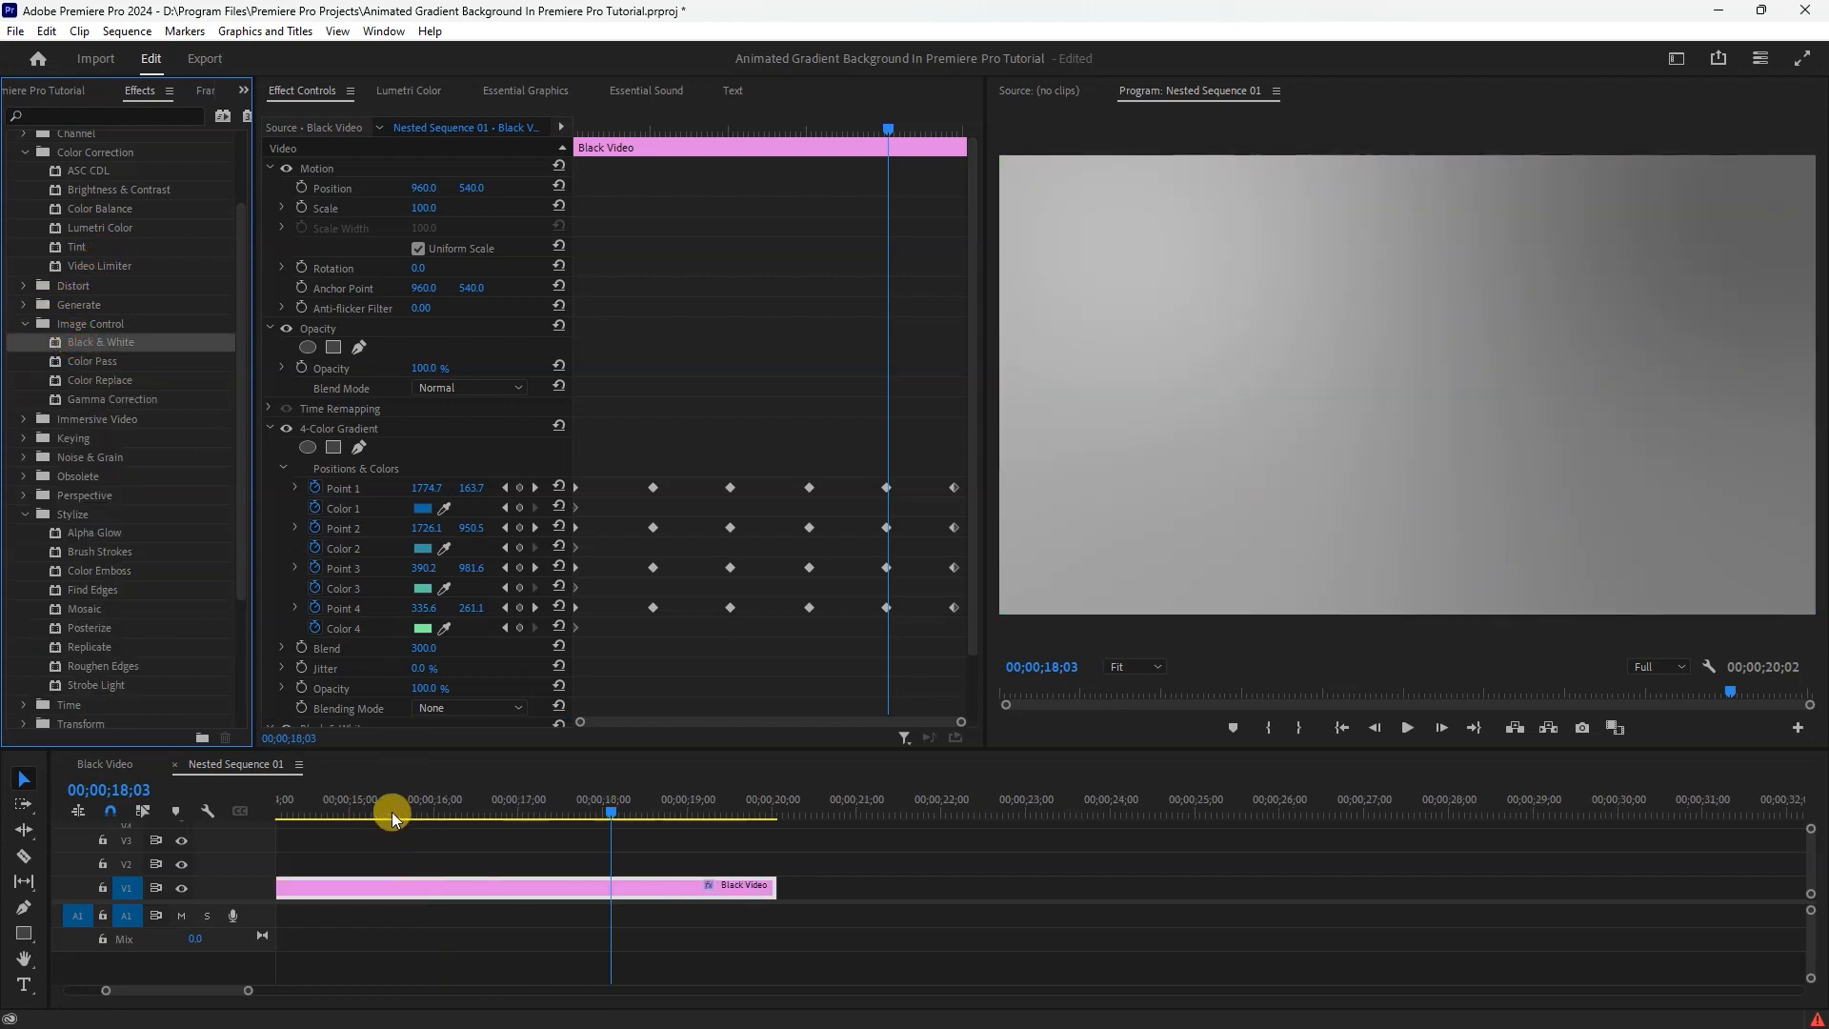
pyautogui.click(311, 804)
pyautogui.press('space')
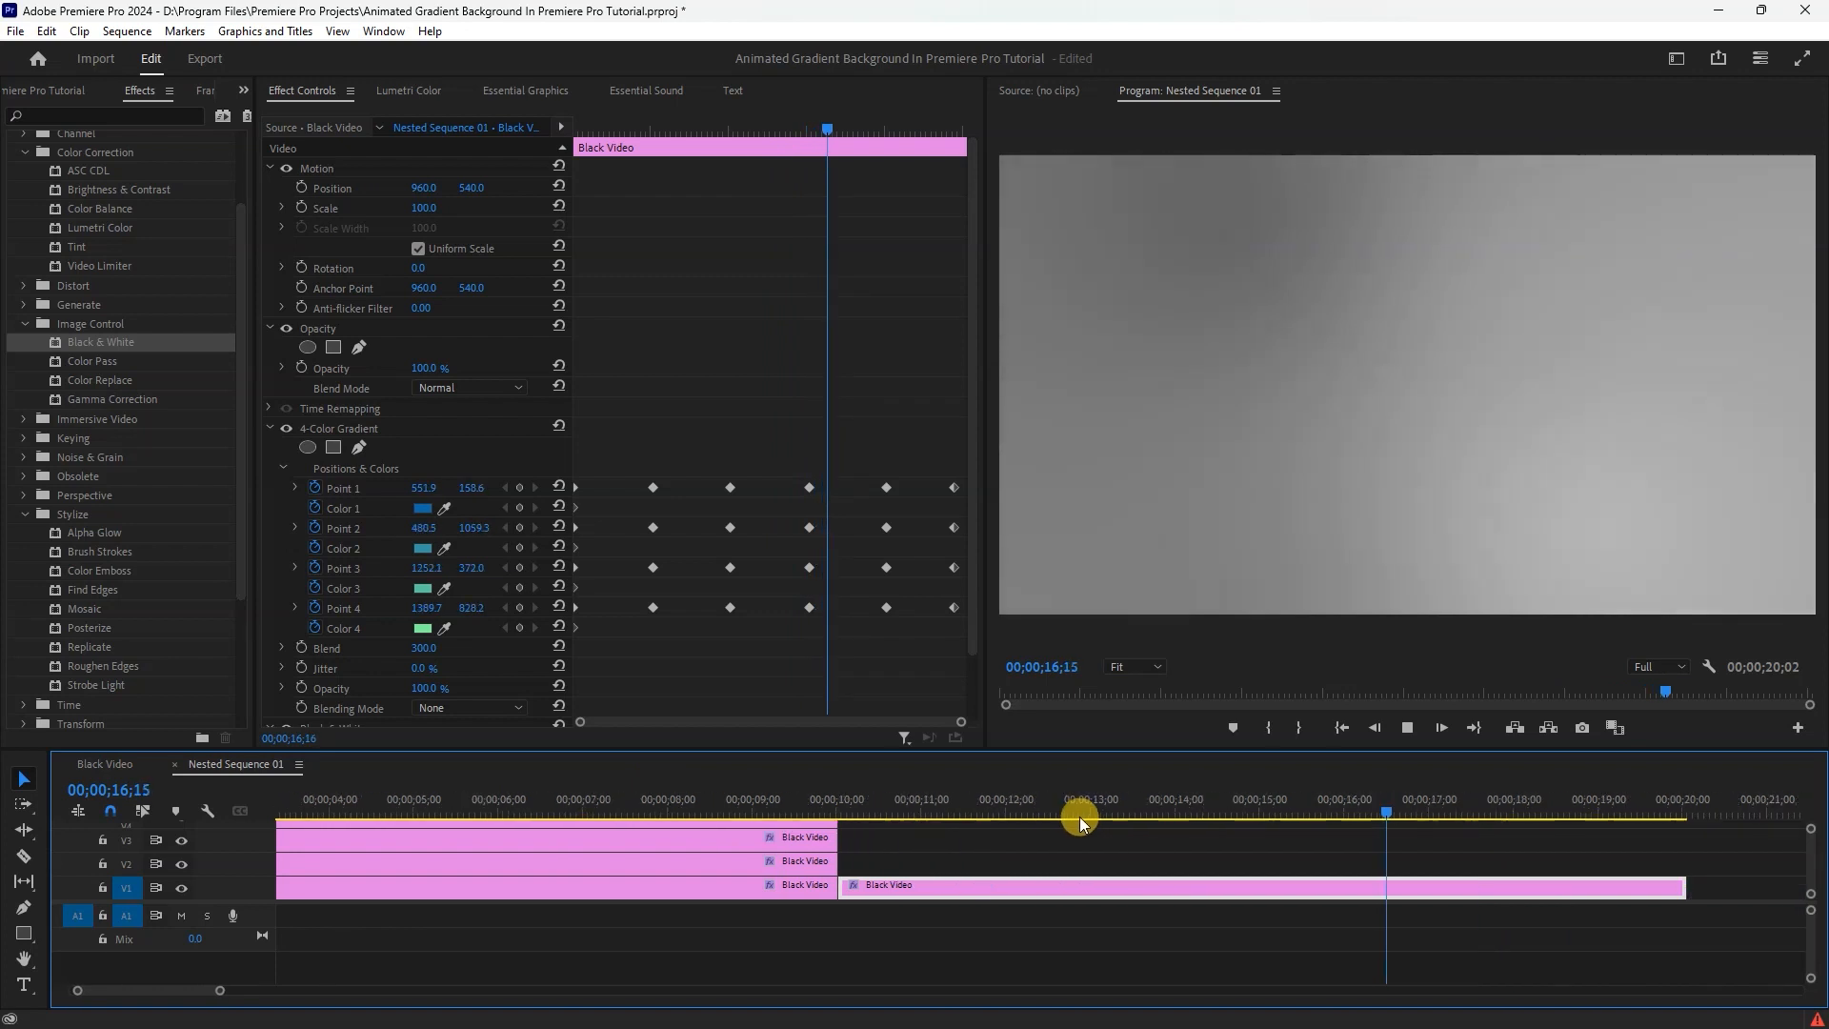